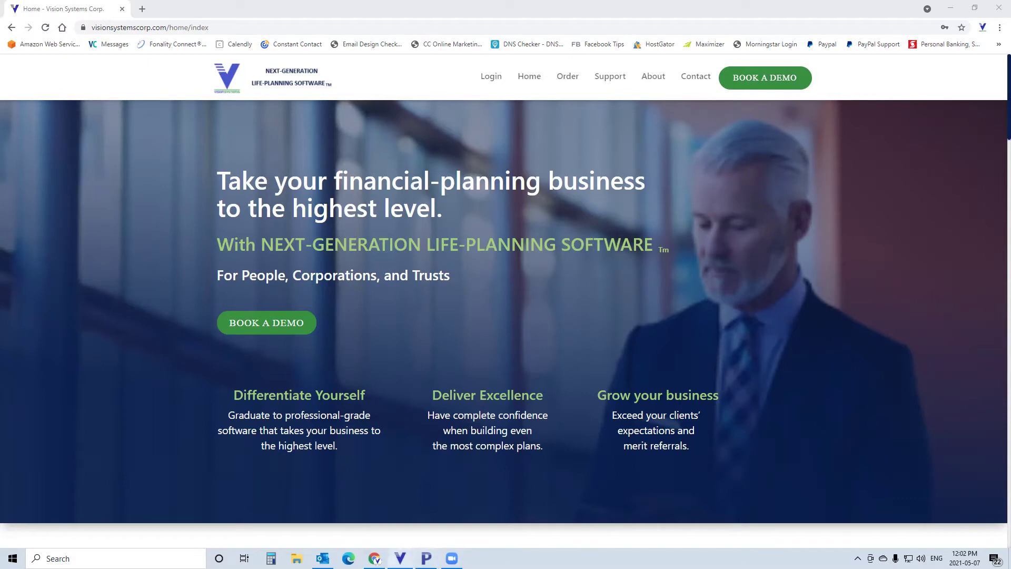
Restore the Solutions window and show the Portfolio Builder plan's income-assets projection for 2021-2045
click(400, 558)
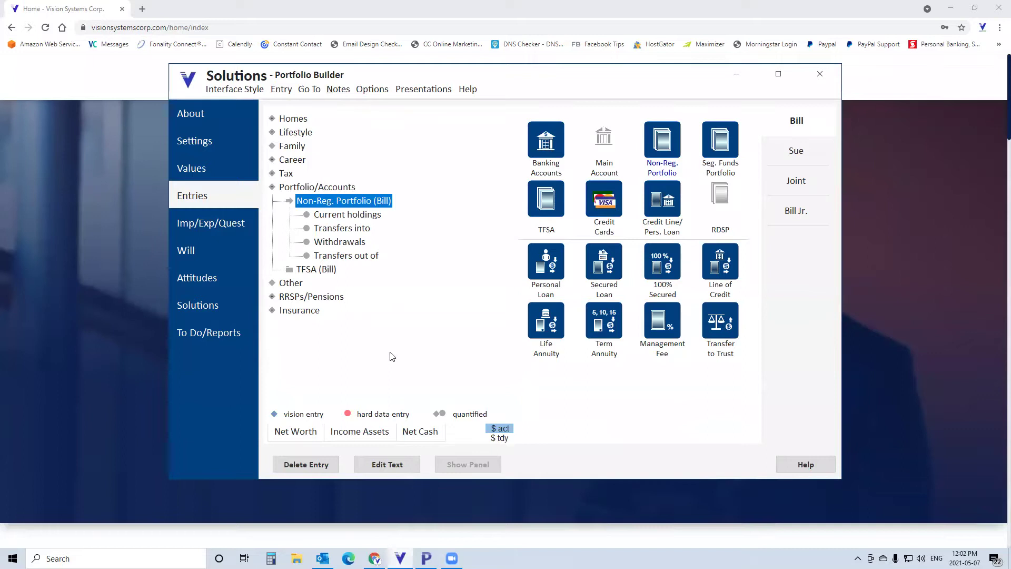
click(356, 215)
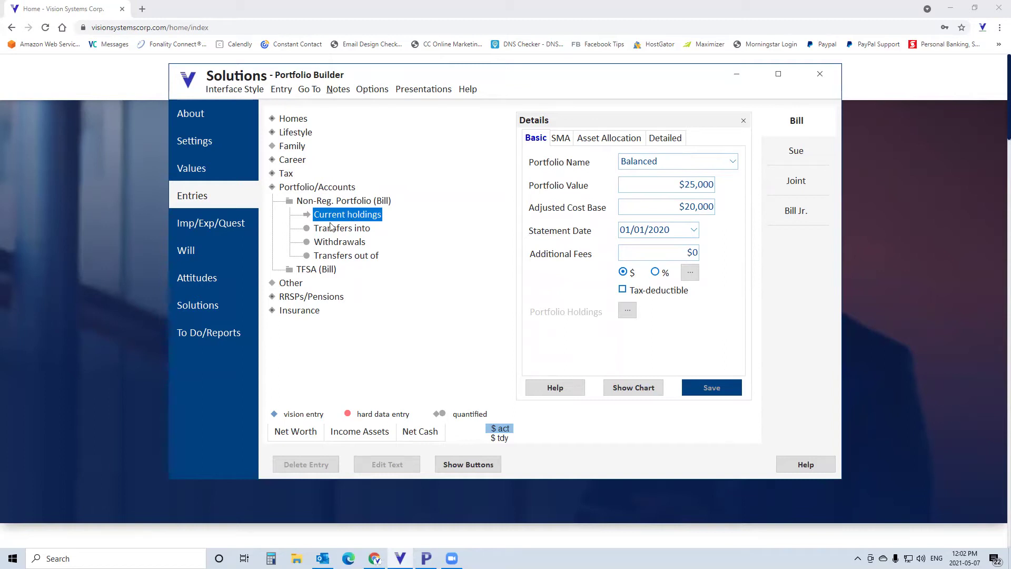
click(207, 310)
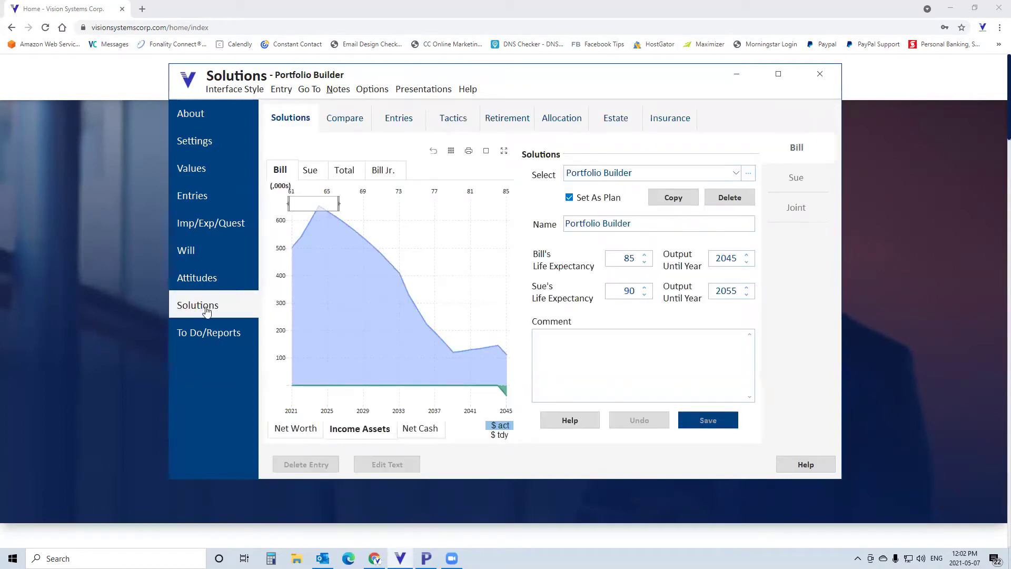
Review each account's yearly allocation, then go back to the Entries list
click(567, 119)
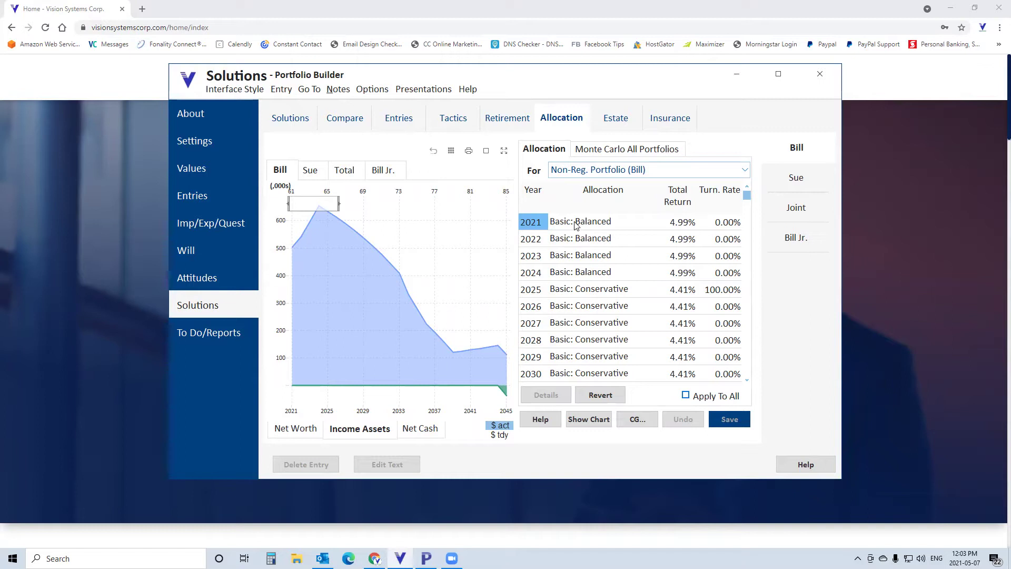
click(203, 197)
Show Non-Reg. Portfolio's current holdings (Balanced, $25,000, $20,000 cost base) and dismiss the Outlook notification
click(324, 202)
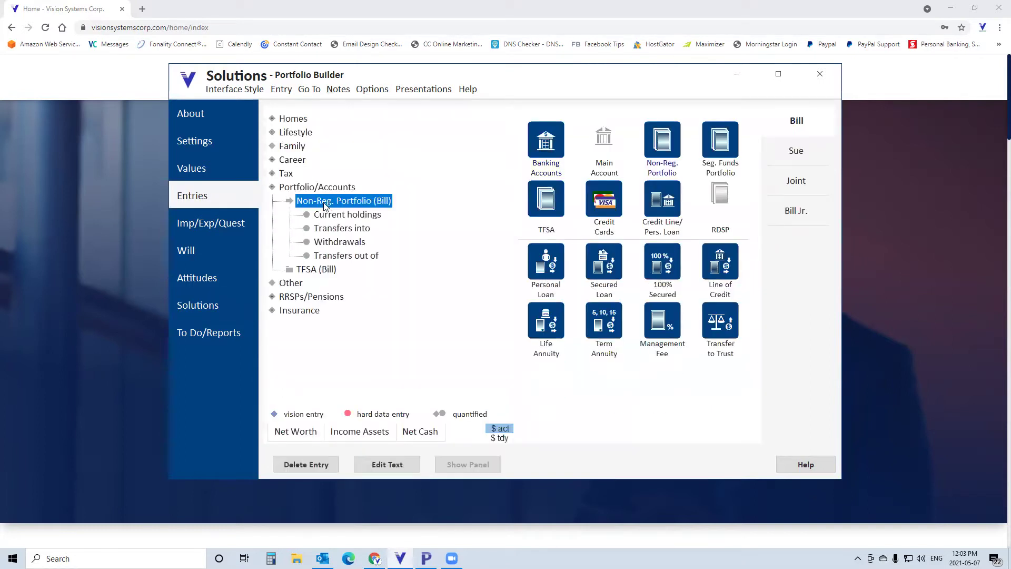
click(328, 215)
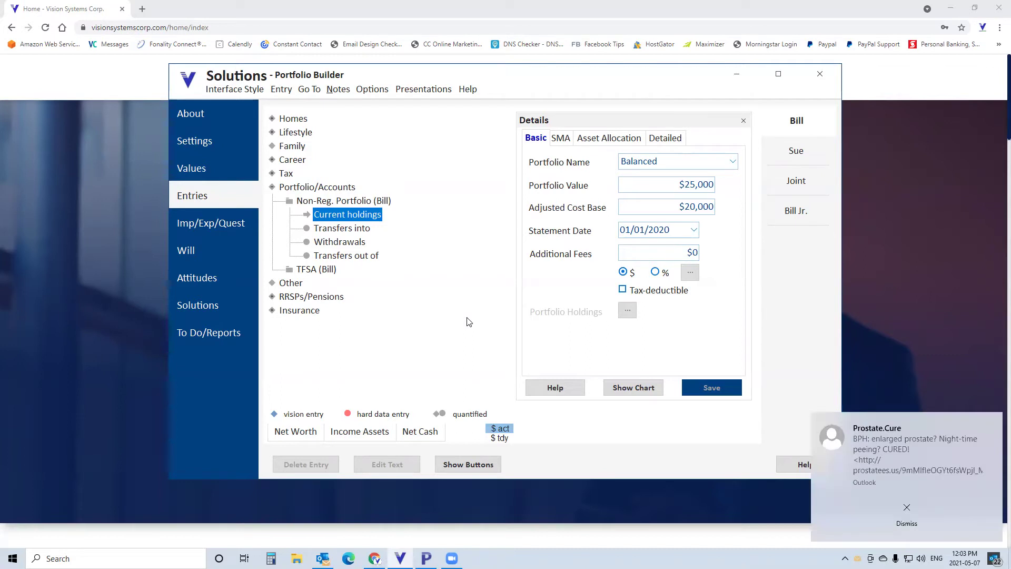
click(907, 507)
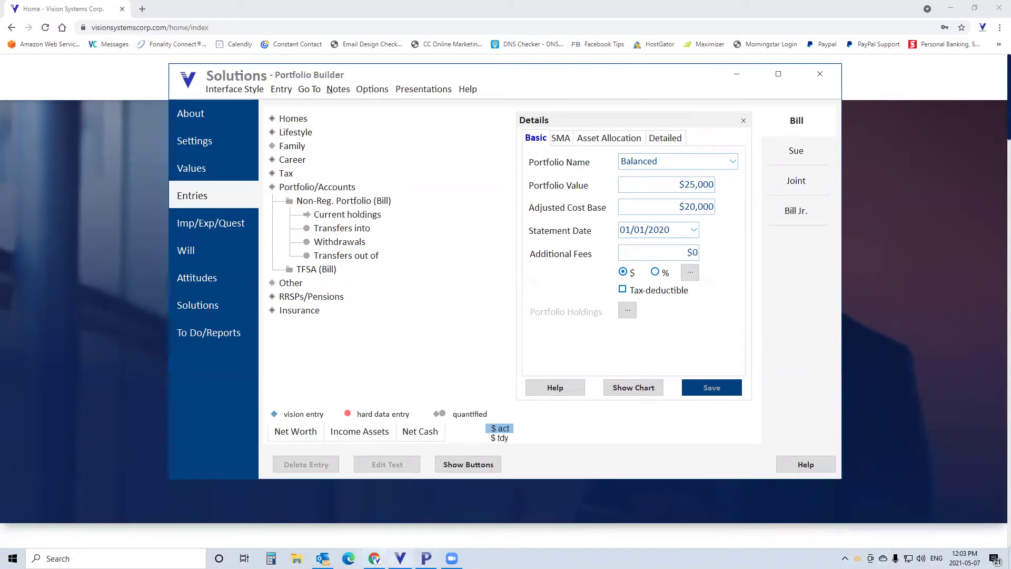
right_click(323, 558)
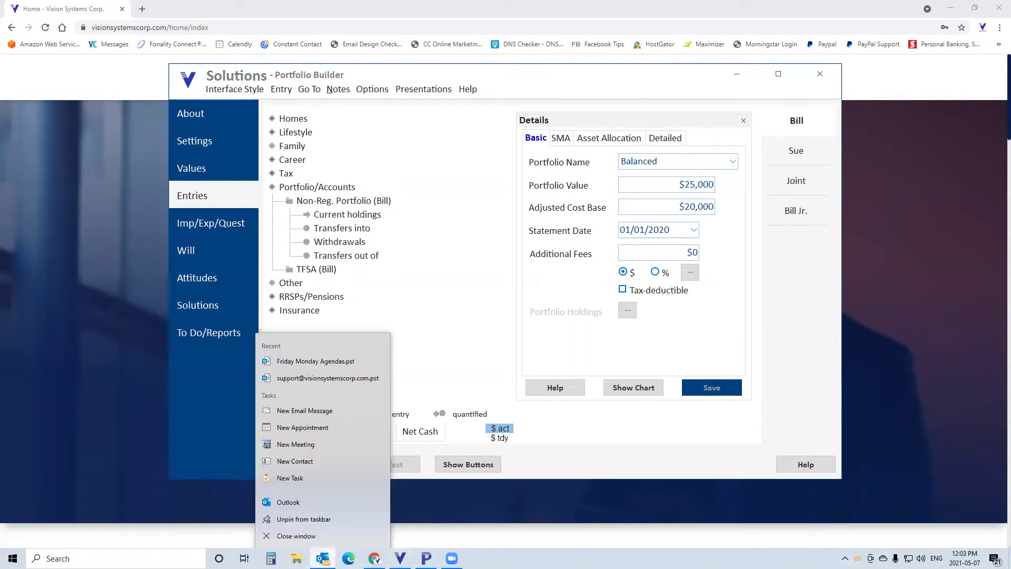
click(296, 536)
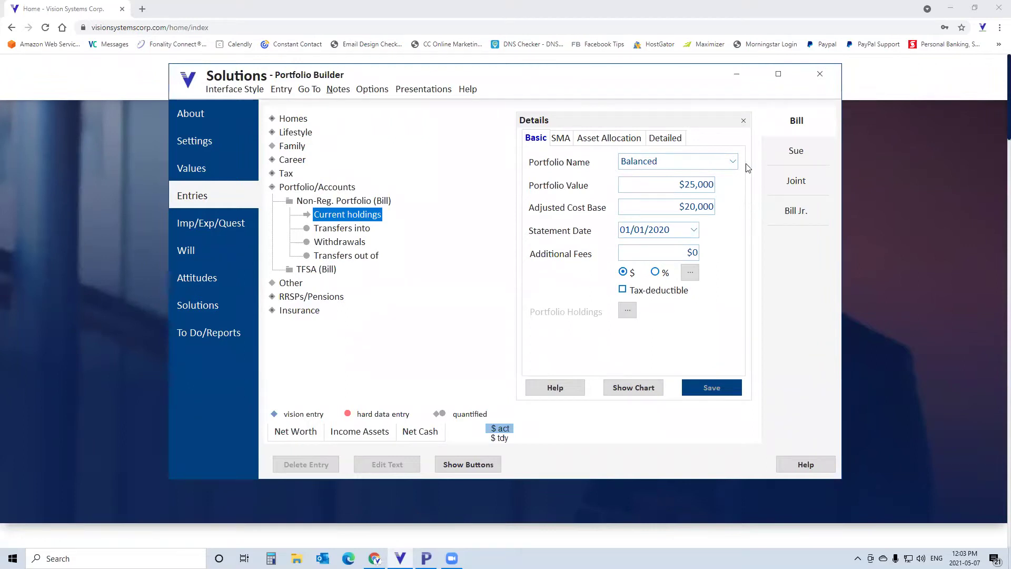
click(732, 161)
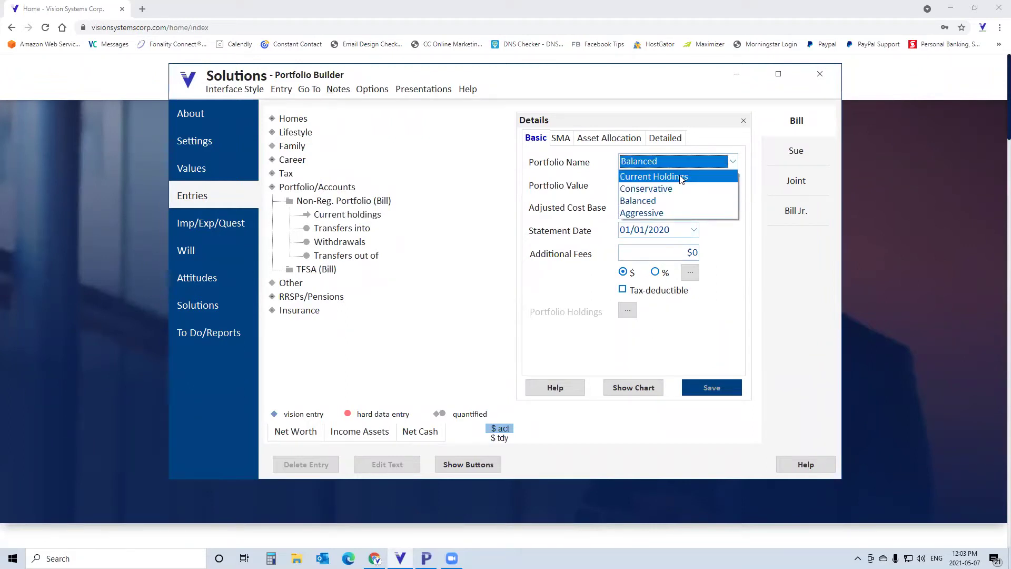
click(680, 177)
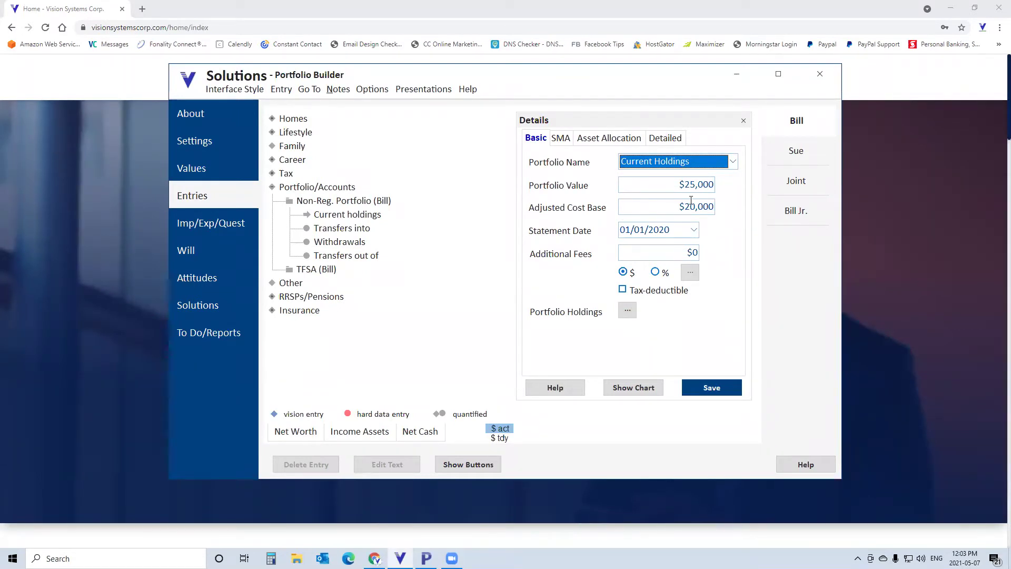
click(733, 163)
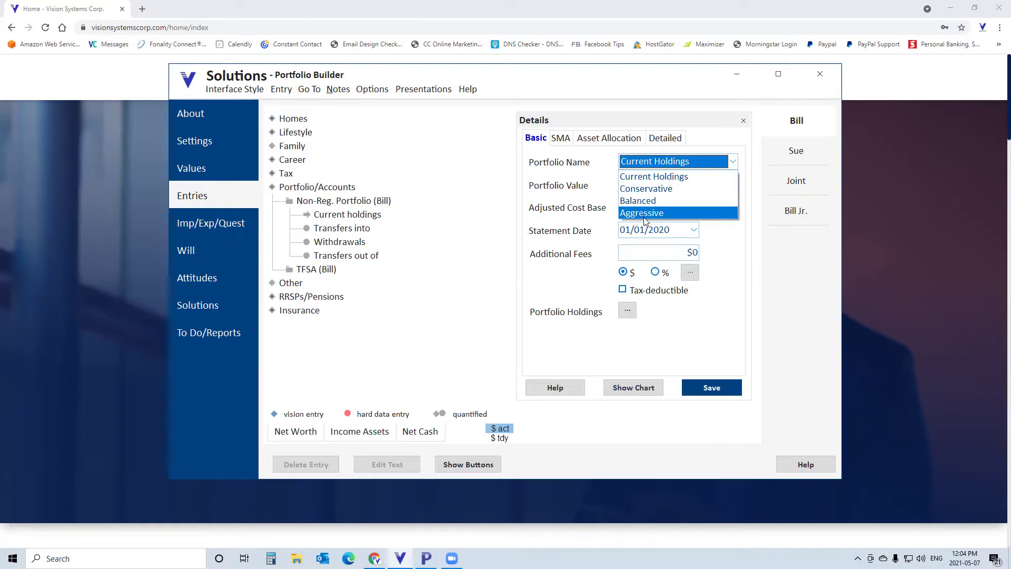
click(645, 201)
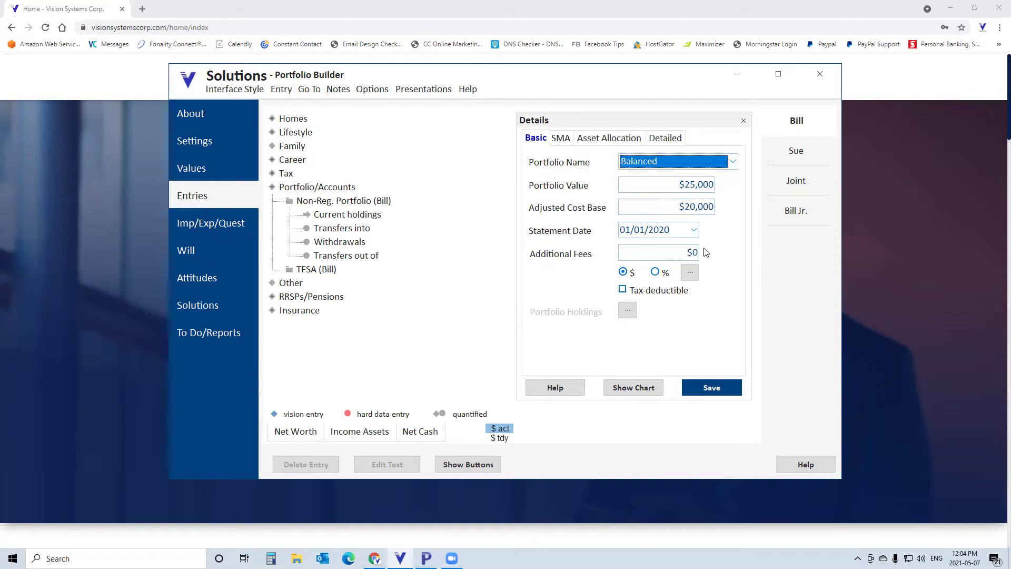
click(562, 138)
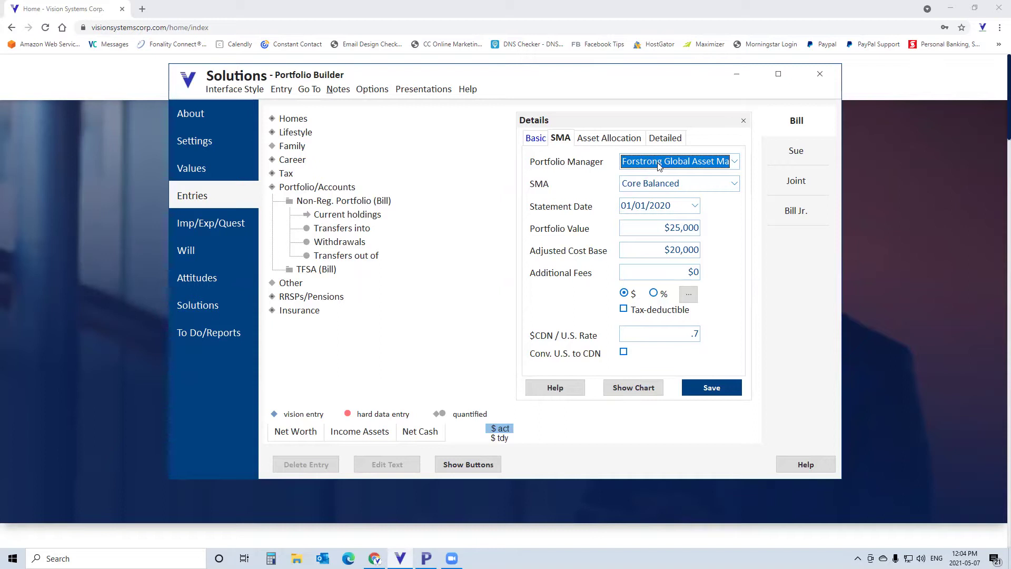
click(666, 140)
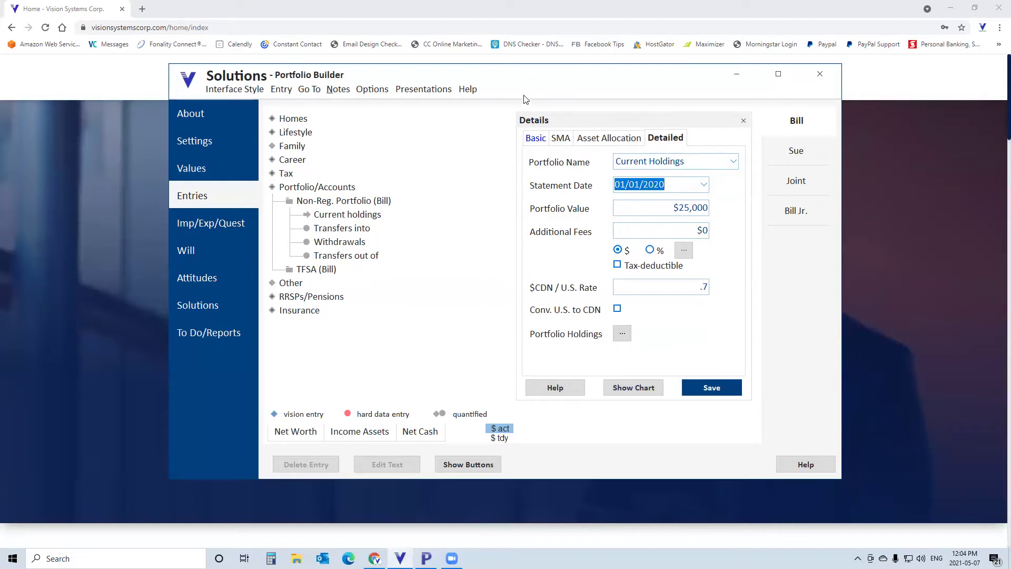
click(536, 139)
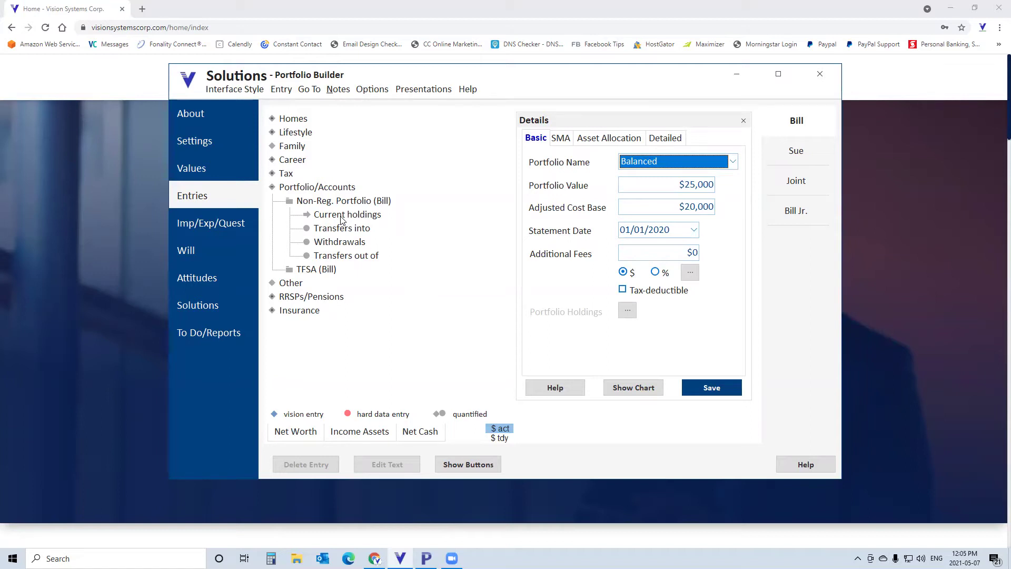
Set Portfolio Name to Current Holdings, leave its return details unchanged, save, and minimize Solutions
click(732, 161)
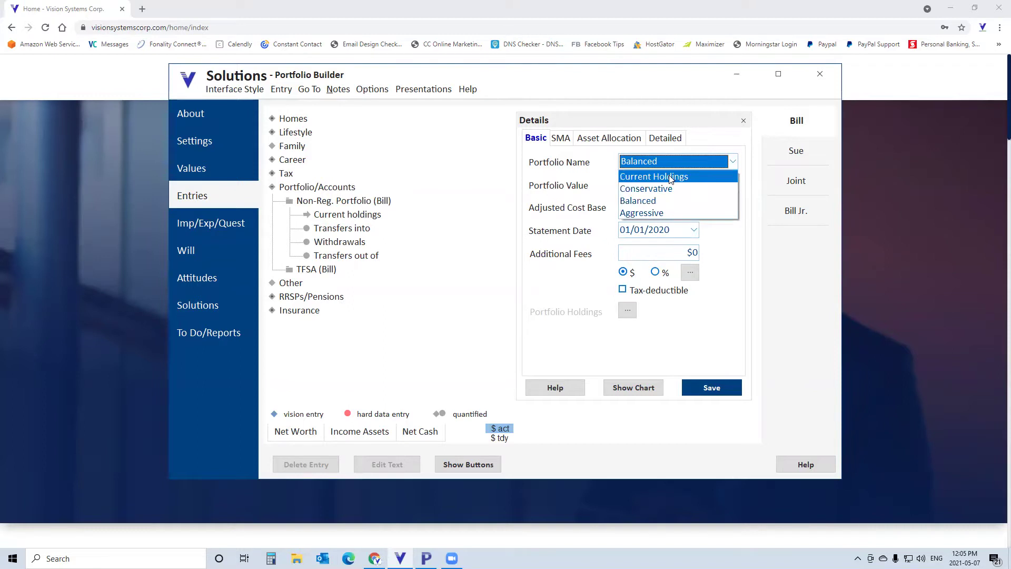
click(670, 177)
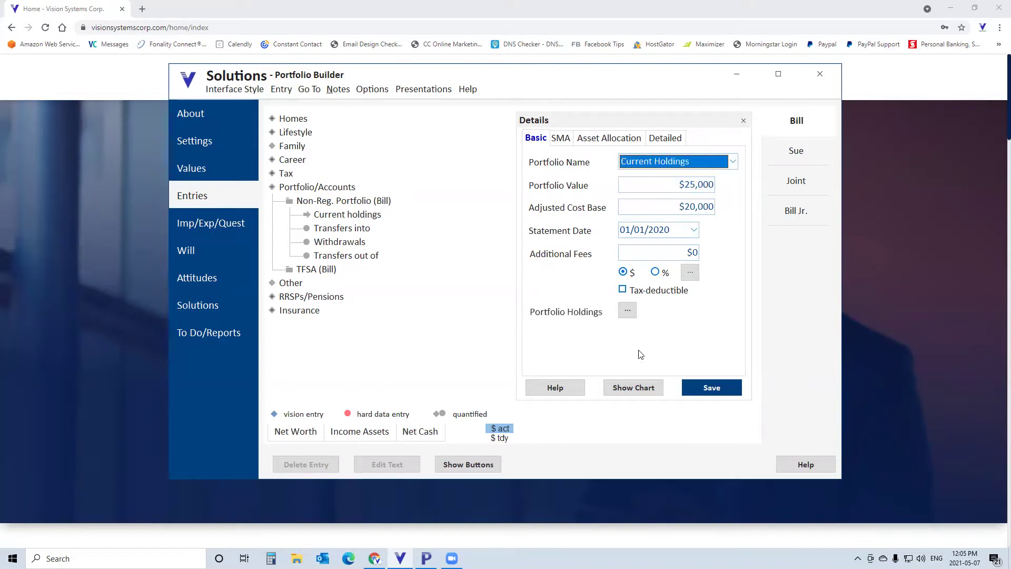
click(627, 310)
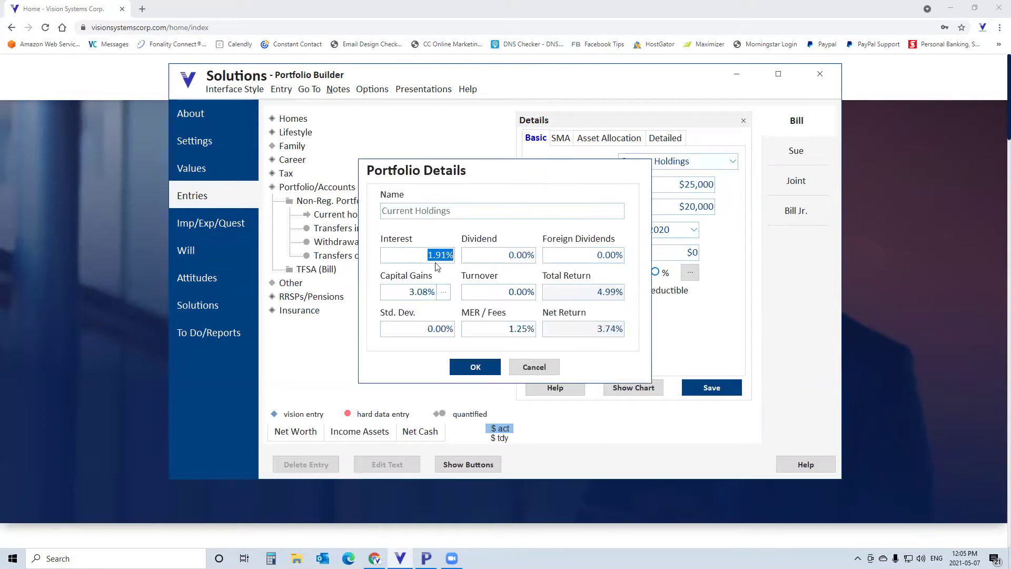
drag(427, 255, 445, 255)
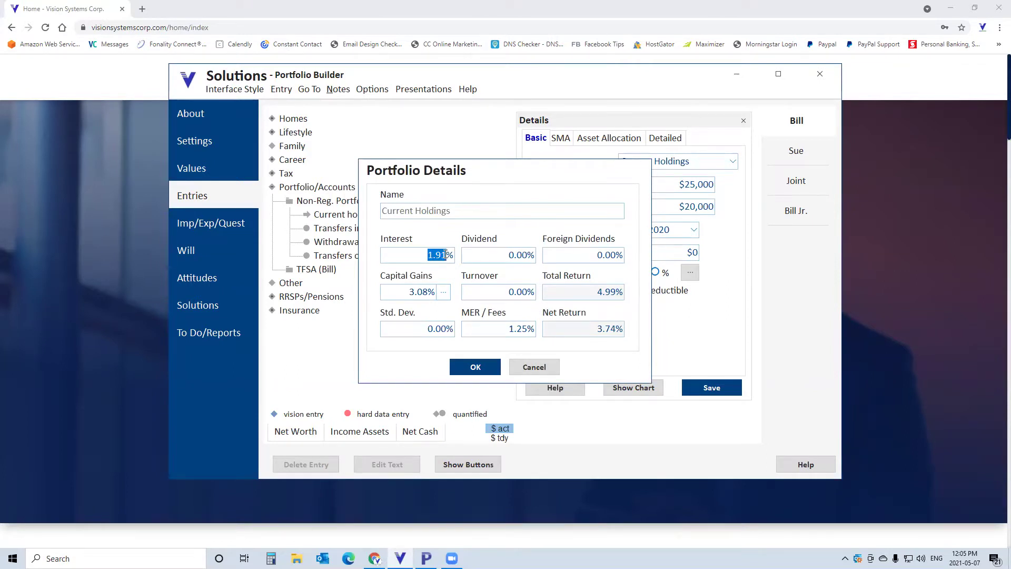
click(535, 369)
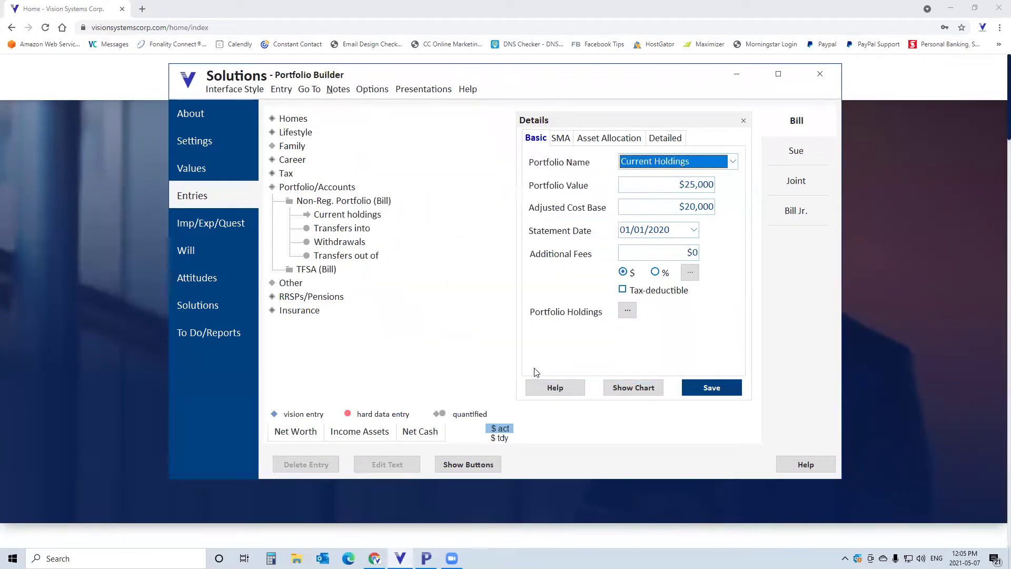
click(709, 394)
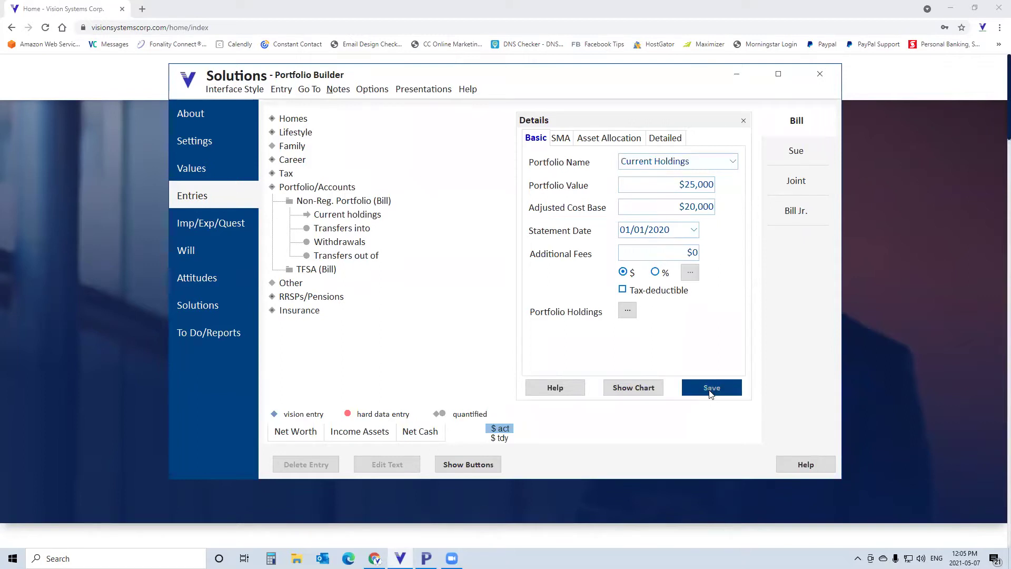
click(737, 78)
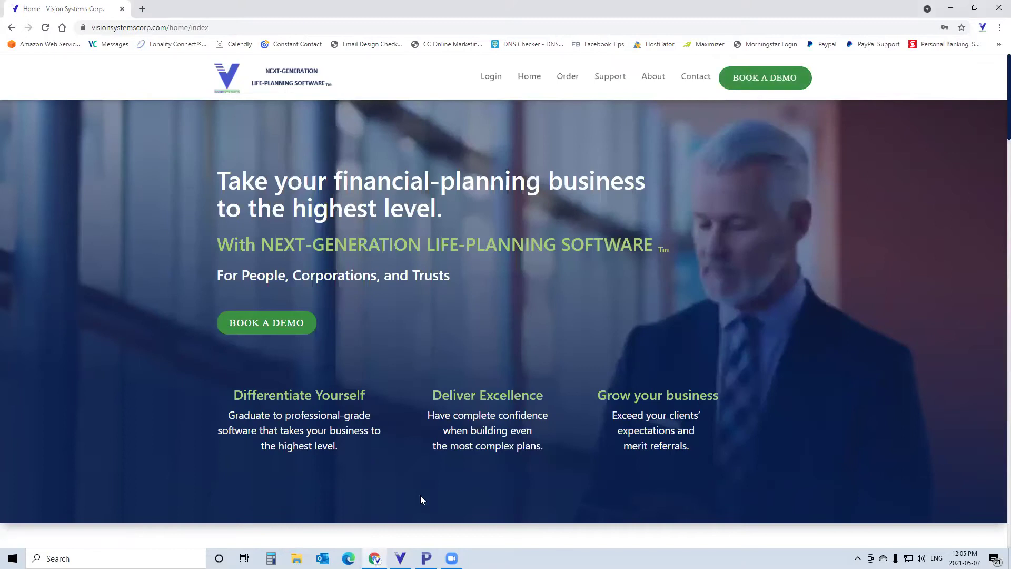
Minimize Chrome and restore Portfolio Builder on the Conservative portfolio (4.41% return, 3.16% net)
click(950, 7)
click(424, 558)
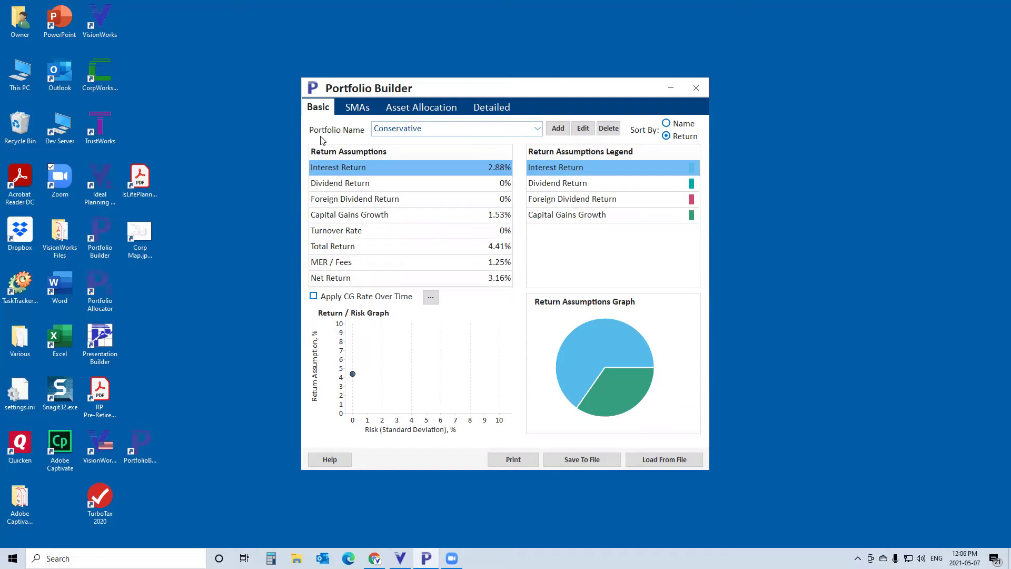
click(557, 129)
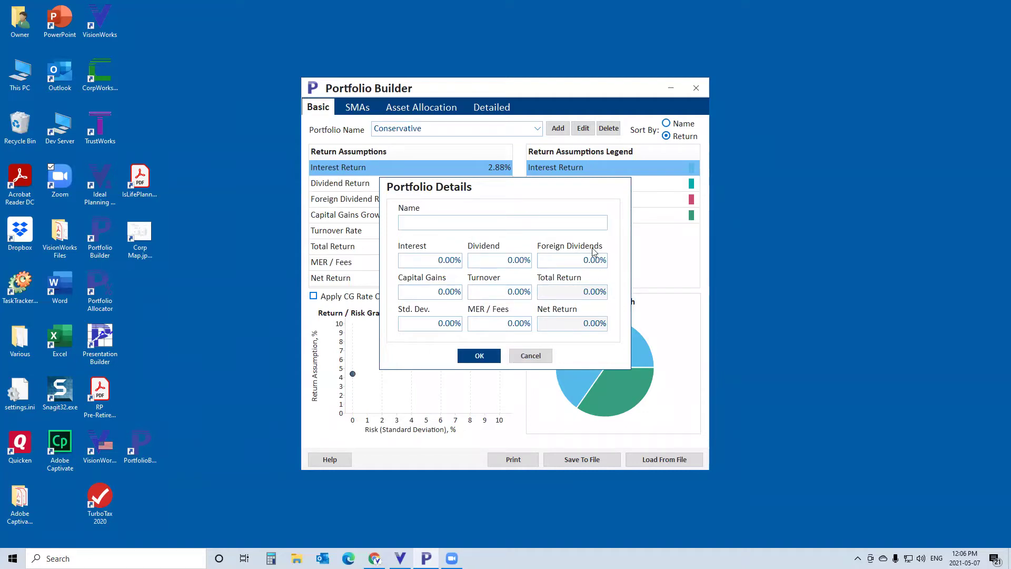
click(532, 356)
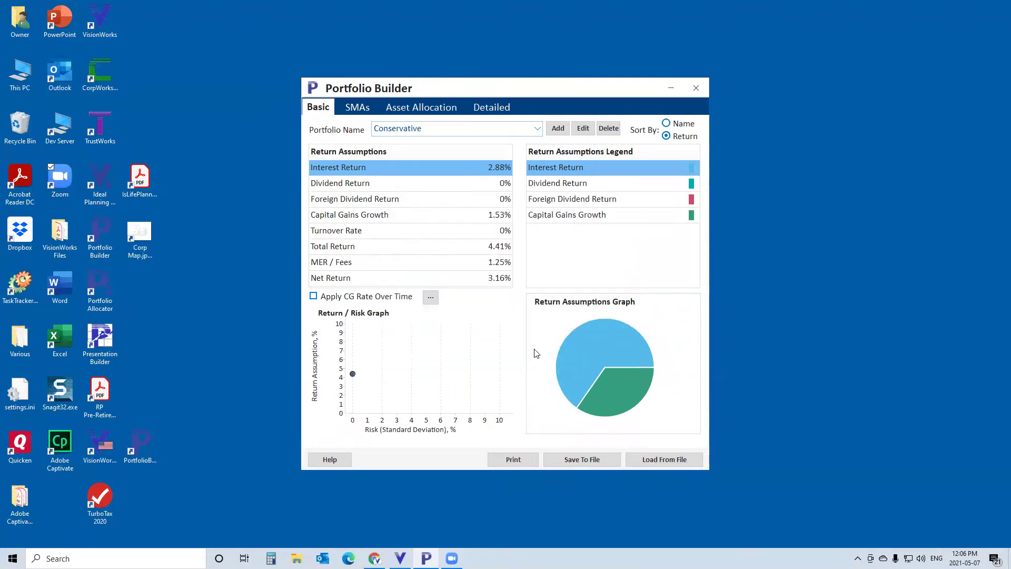
click(537, 130)
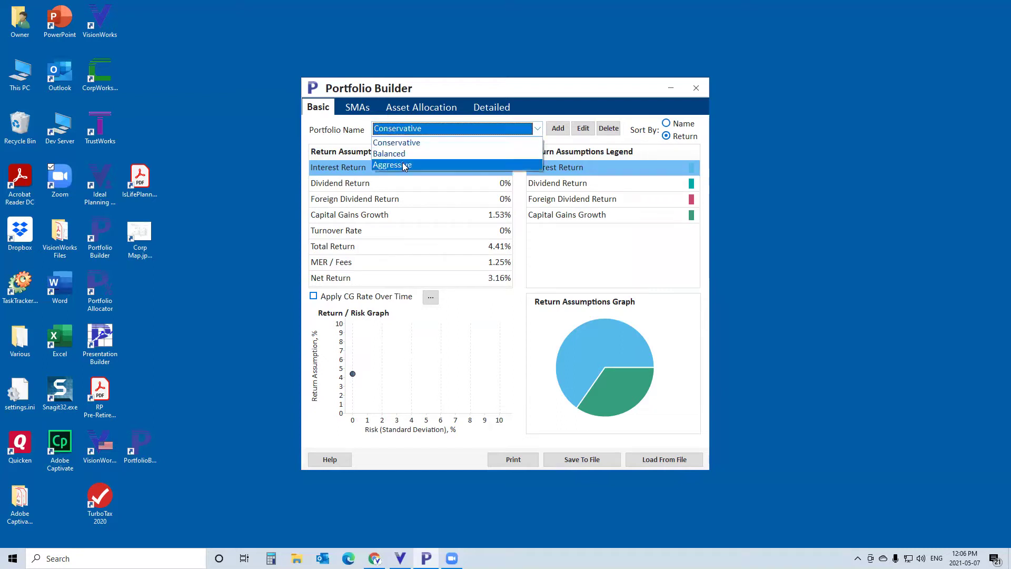
click(351, 167)
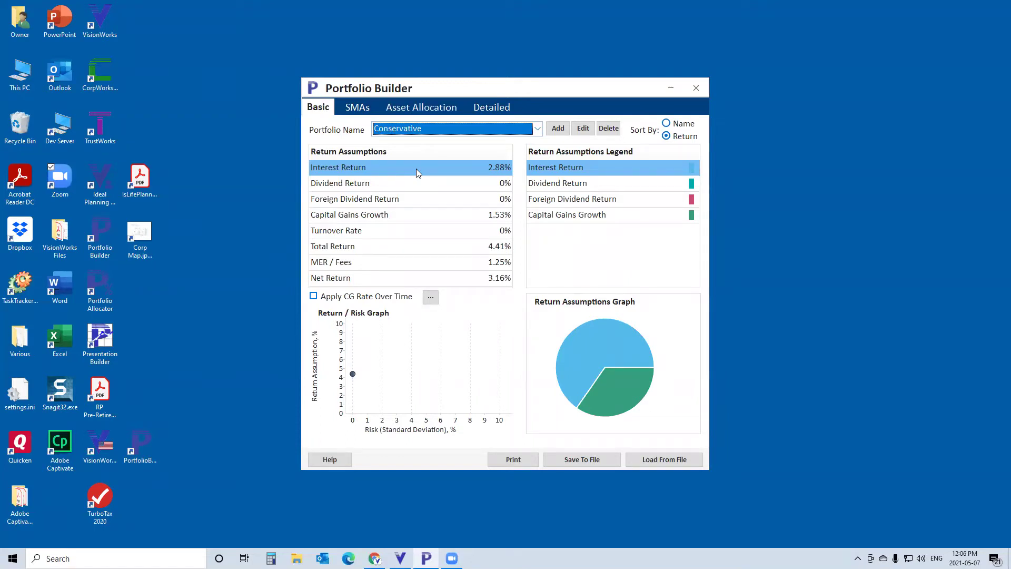
click(558, 129)
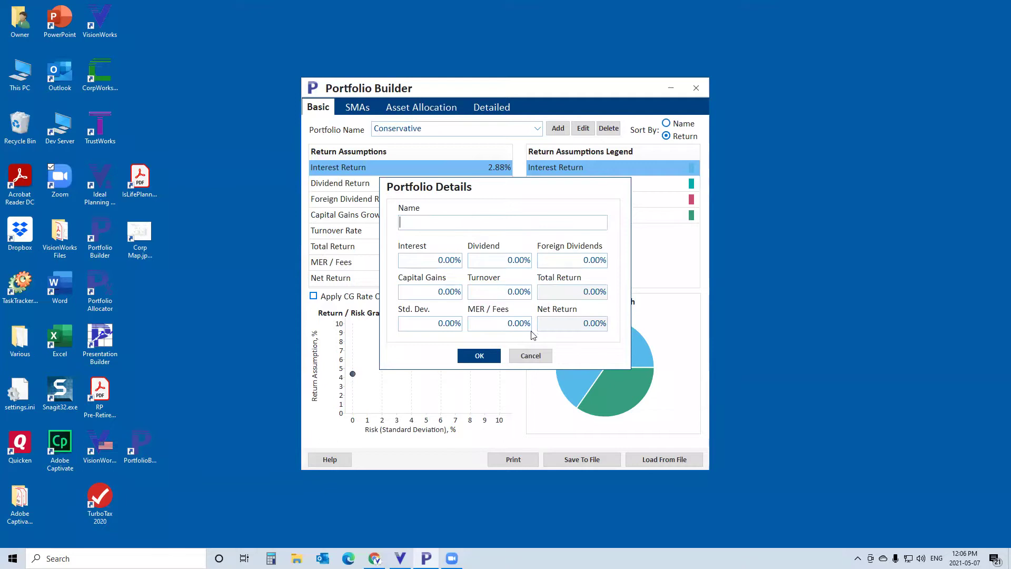
click(532, 356)
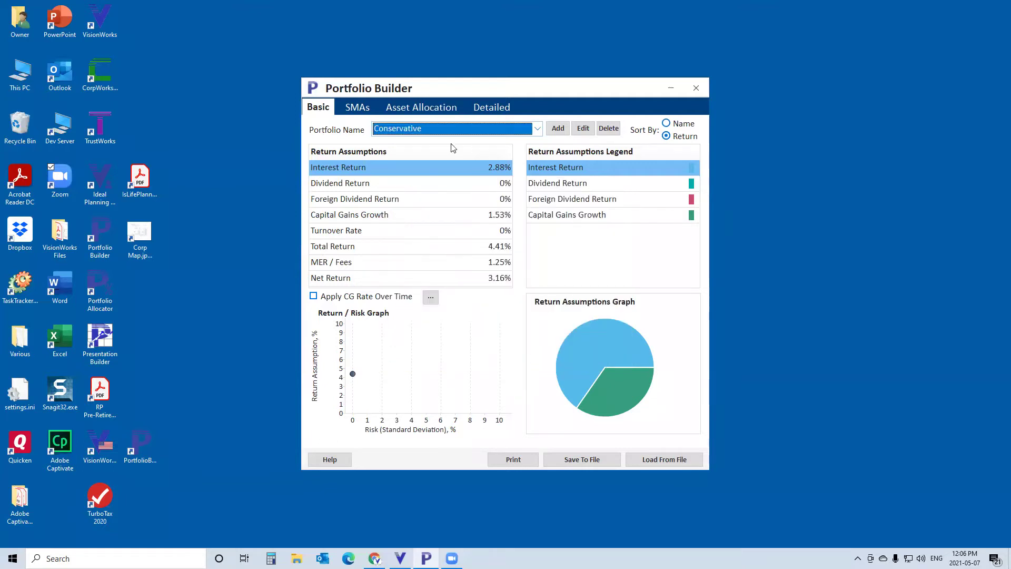
click(588, 130)
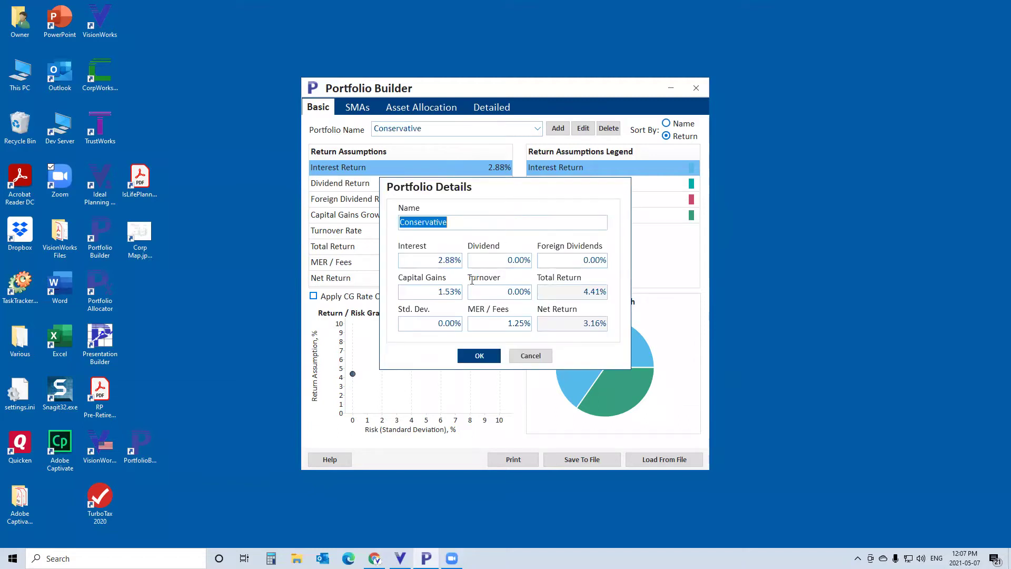
click(532, 357)
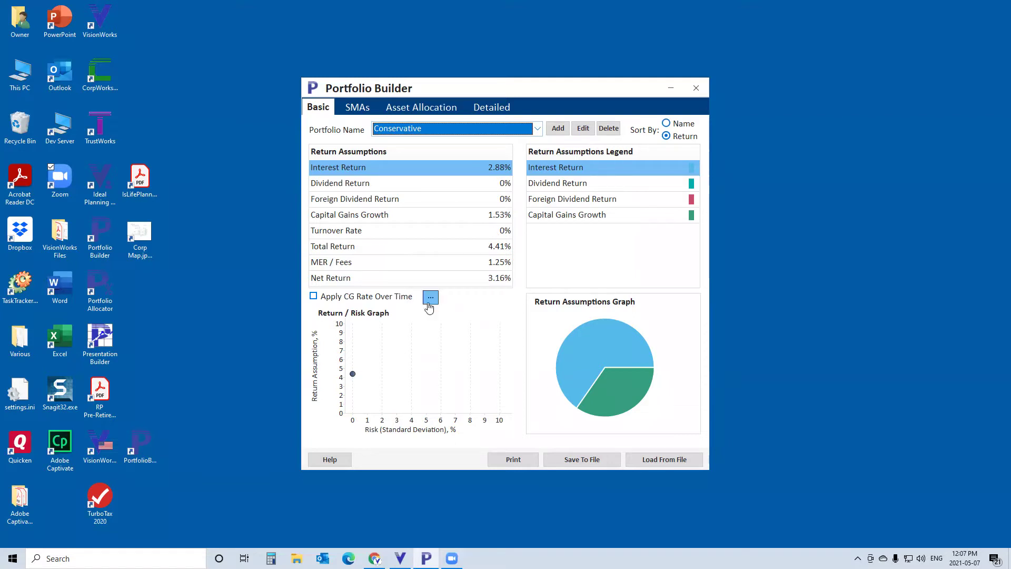
click(315, 297)
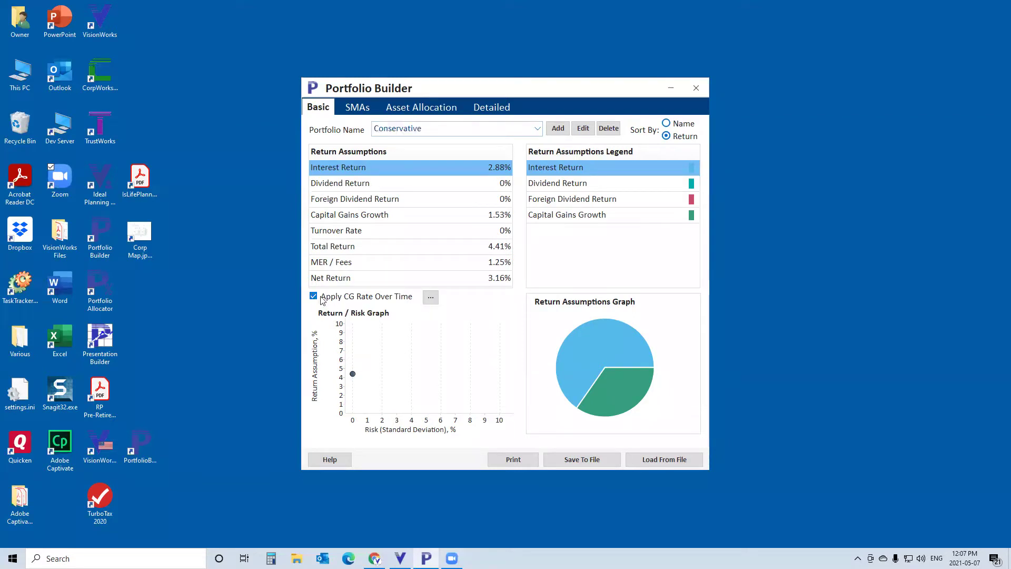
click(430, 298)
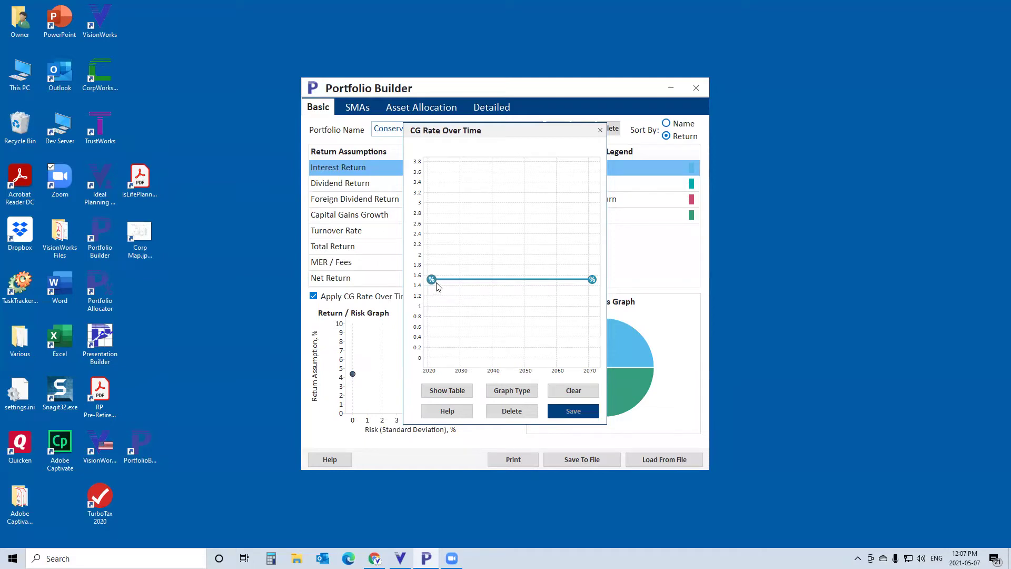
click(443, 391)
click(371, 168)
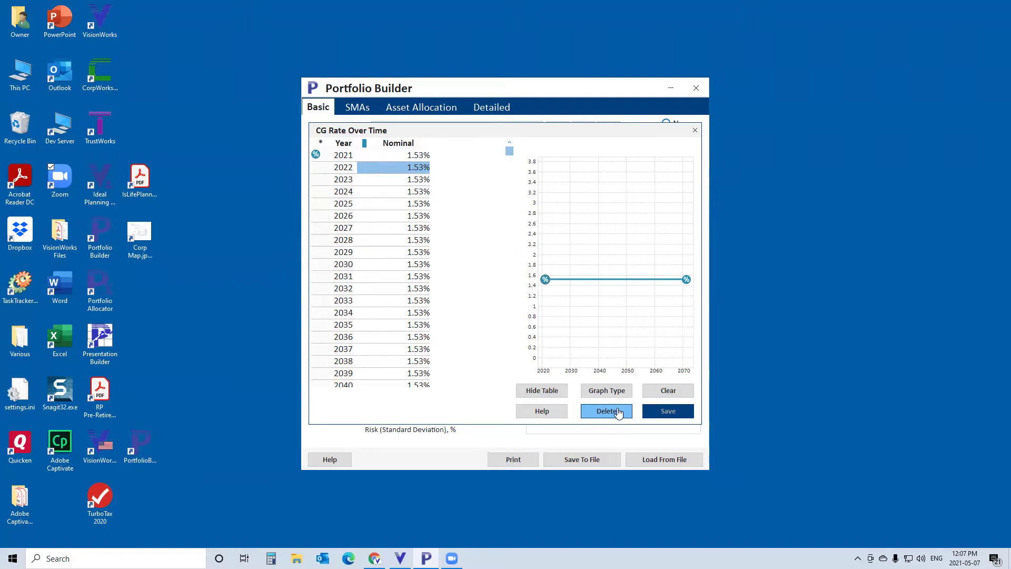
click(694, 131)
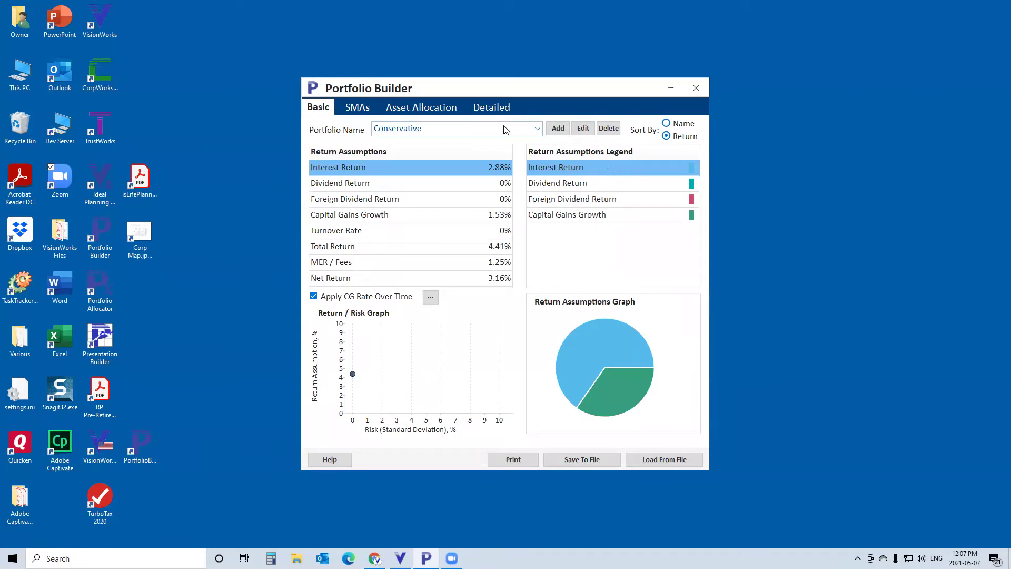
click(313, 296)
Show Forstrong's Core Balanced SMA: 5.72% total return, 0.80% fees, 6.25% standard deviation
click(354, 109)
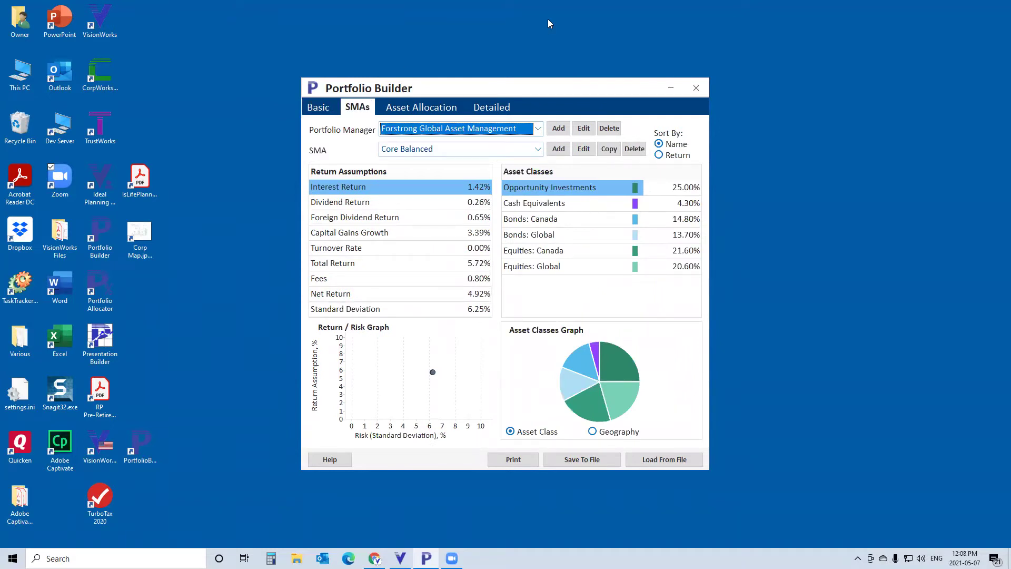
click(721, 75)
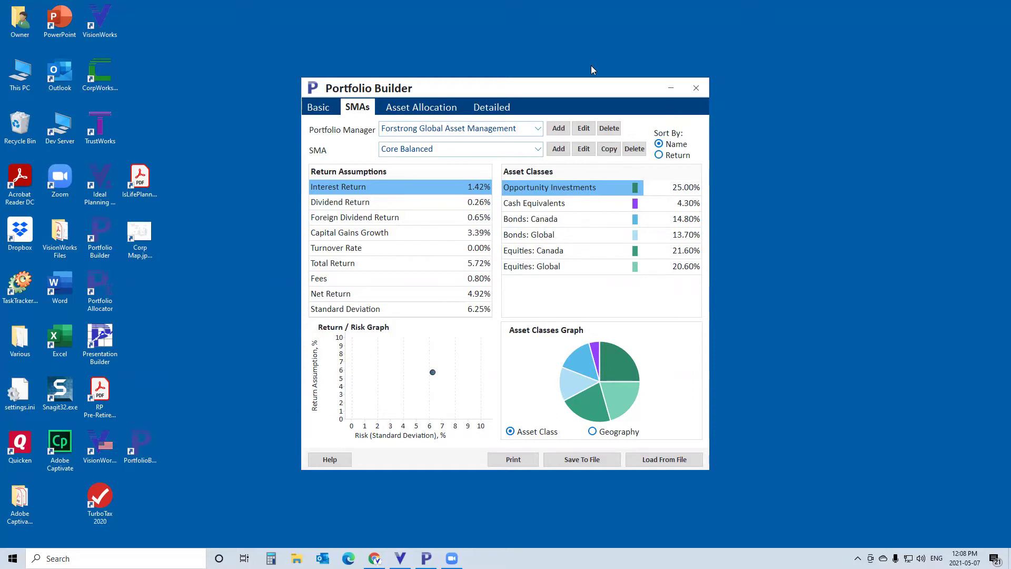
Switch back to the Basic page showing the Conservative portfolio's return assumptions
click(316, 109)
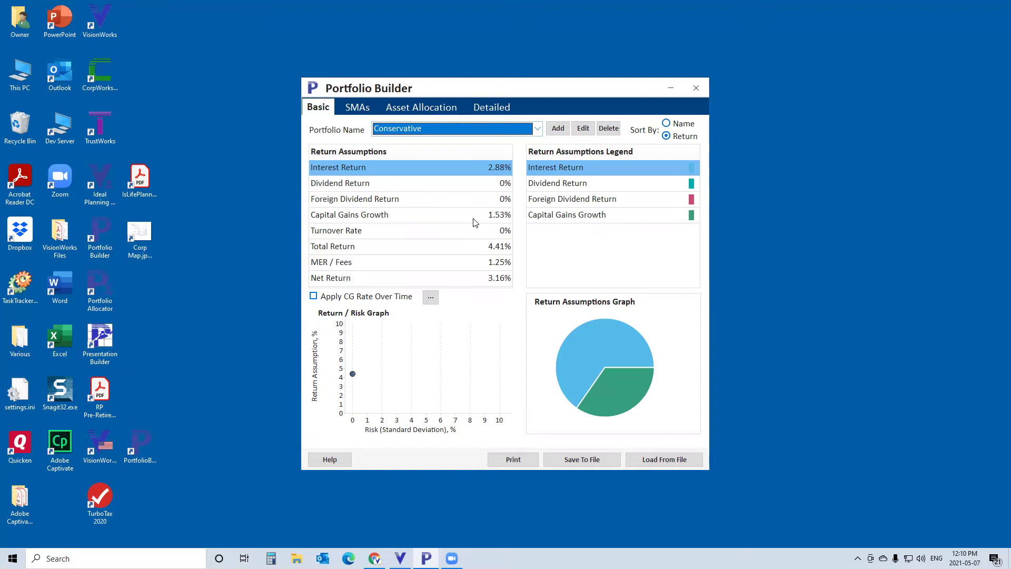
Pick the Global Balanced SMA on the SMAs page and open it in the SMA Details editor
click(357, 112)
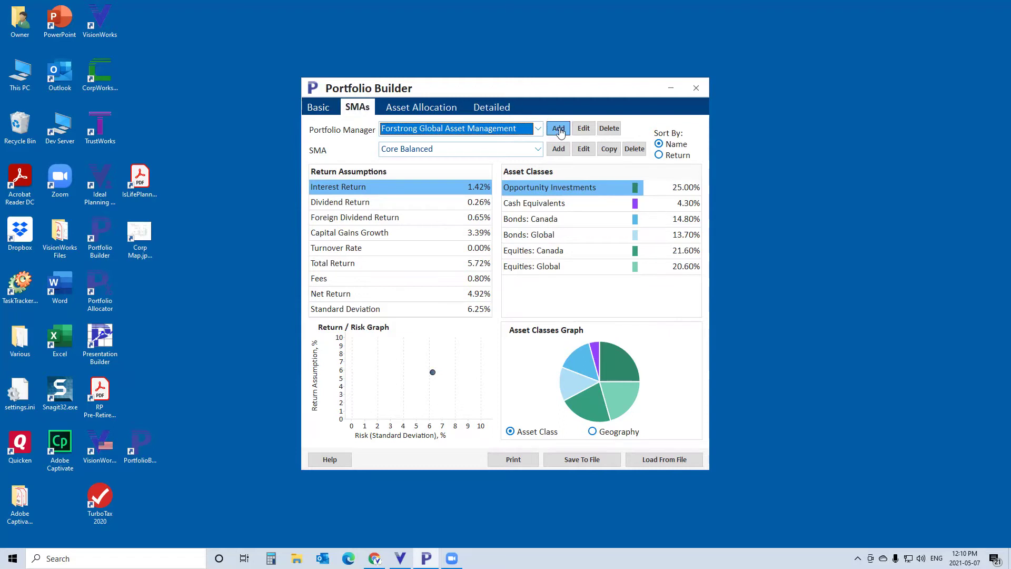
click(539, 129)
click(539, 129)
click(539, 150)
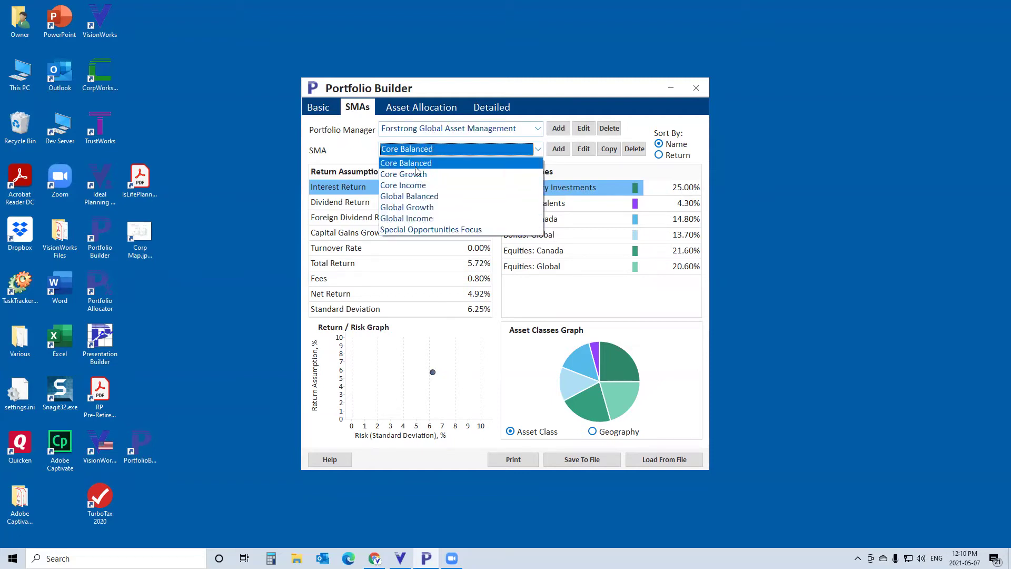
click(412, 196)
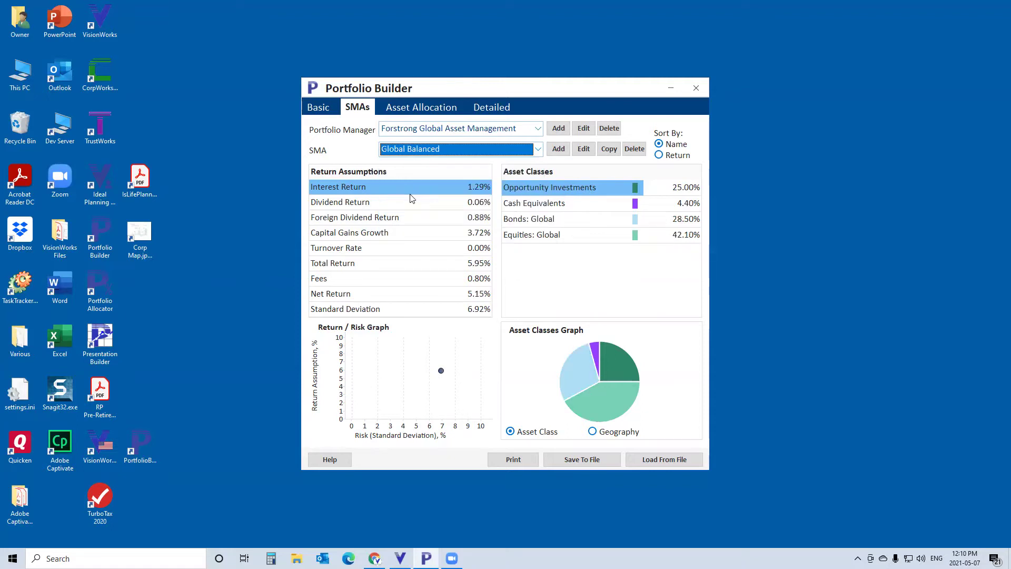
click(582, 149)
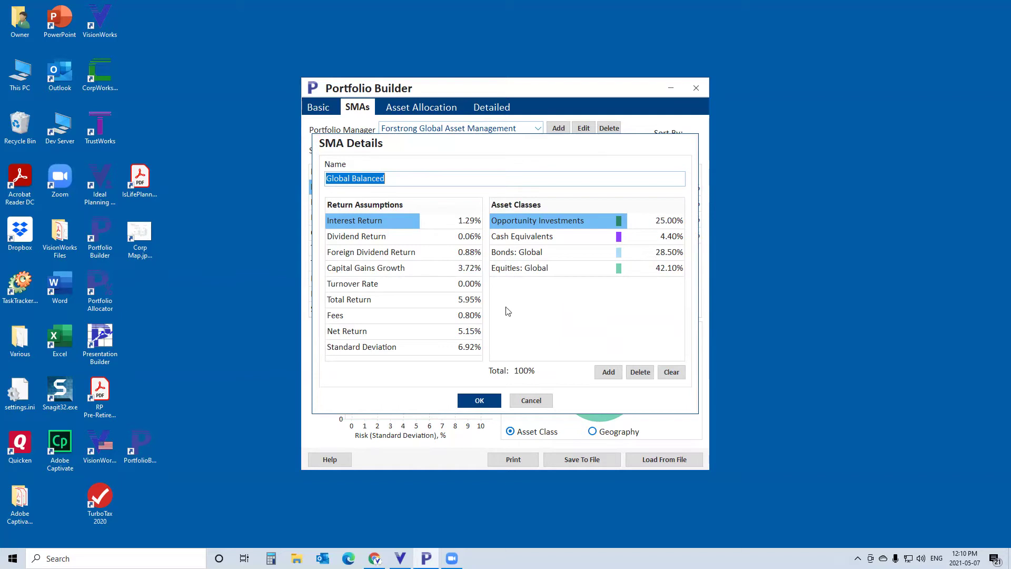
Open the SMA Asset Classes list, add and then remove a trial empty row, and move the window aside
click(605, 374)
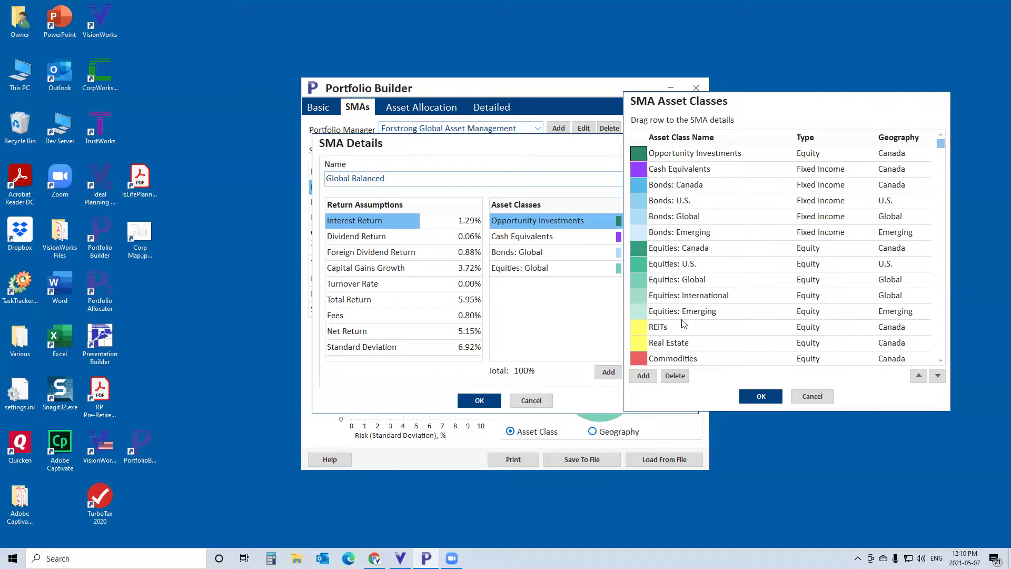
click(643, 377)
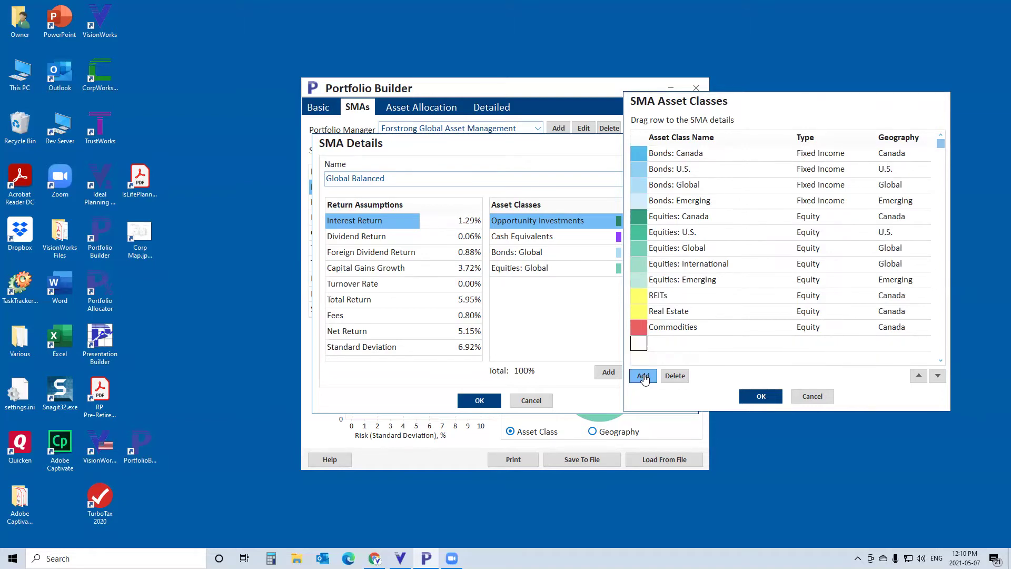
click(639, 345)
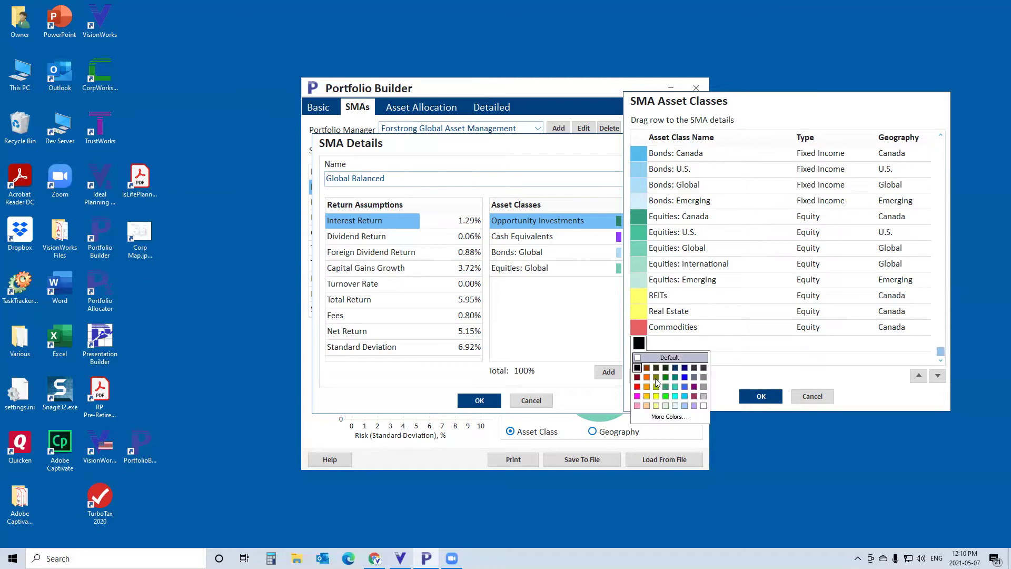
click(671, 410)
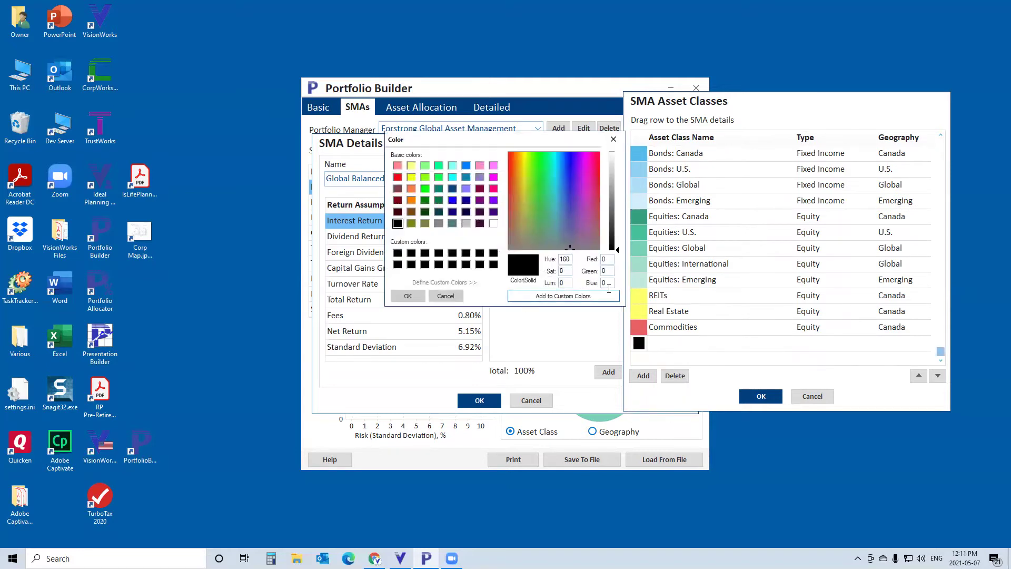
click(445, 296)
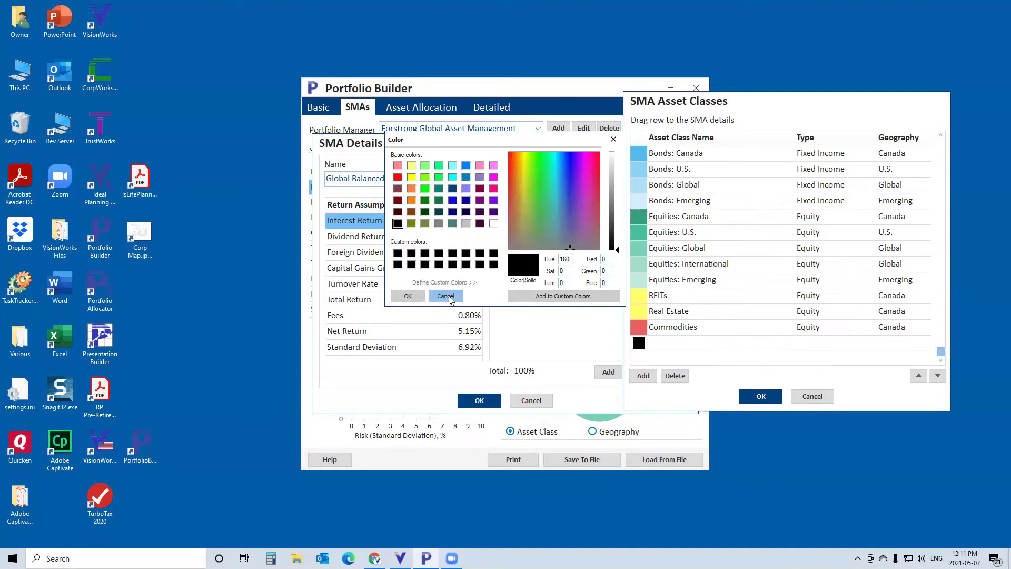
click(684, 346)
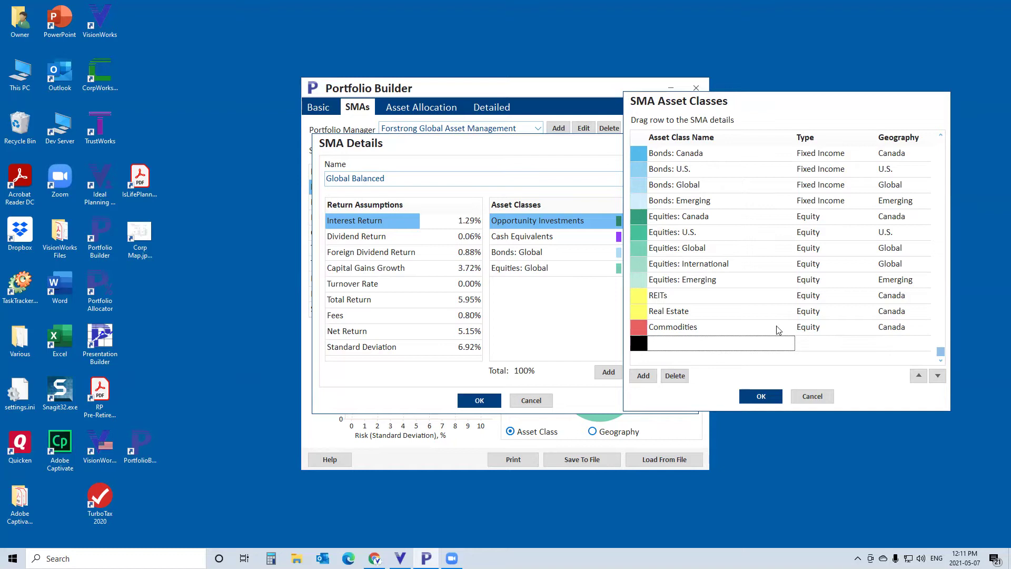
click(675, 376)
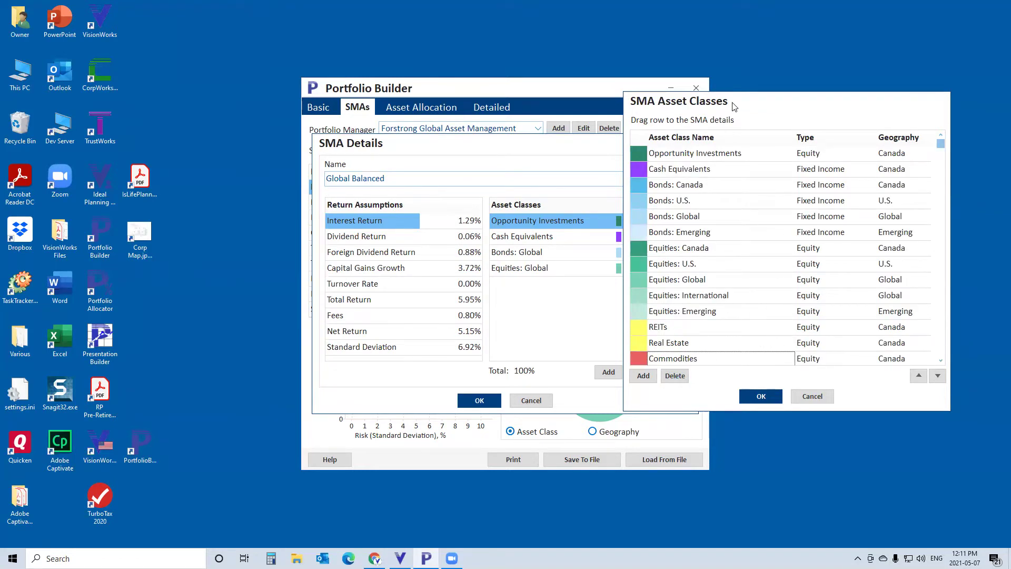
drag(734, 106, 775, 94)
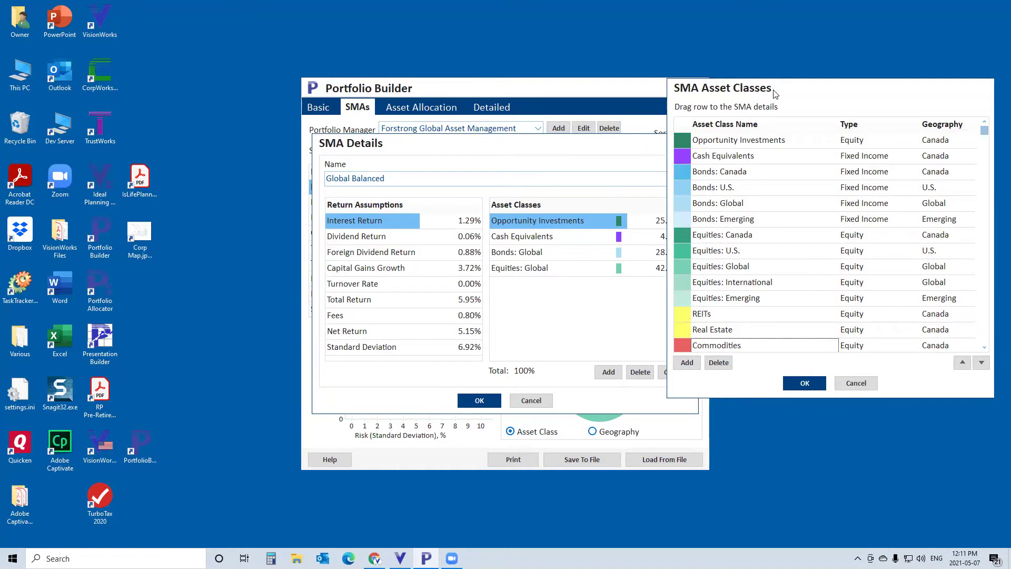
drag(775, 92, 799, 87)
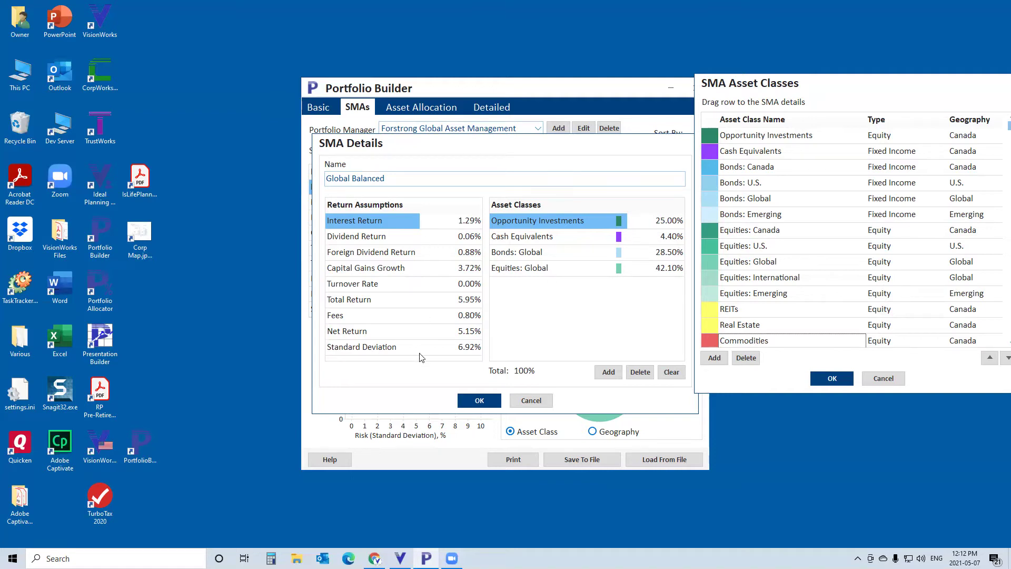
Discard Global Balanced edits, then select and inspect Global Income (55.80% global bonds, 5.21% net return)
click(531, 400)
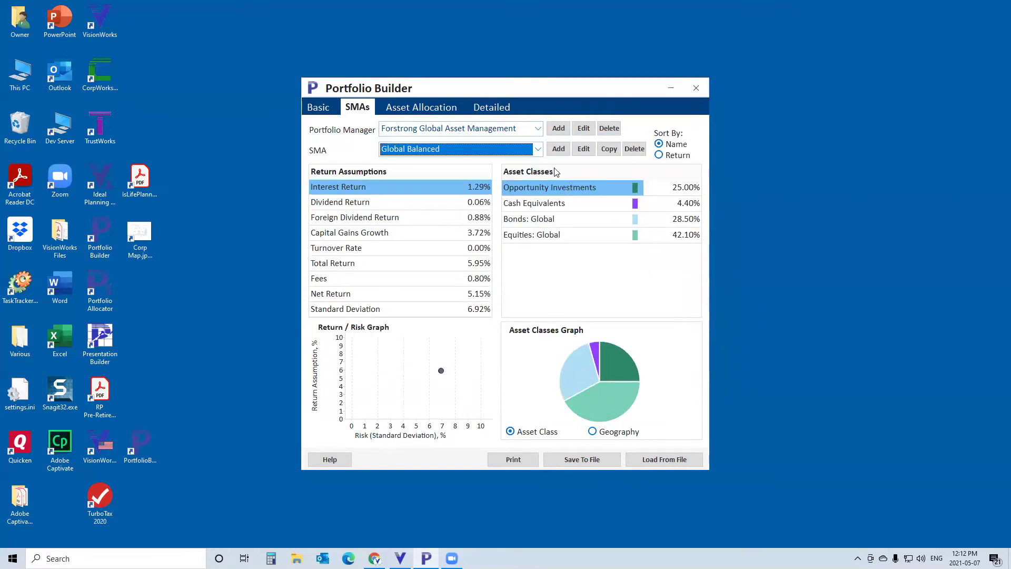
click(542, 151)
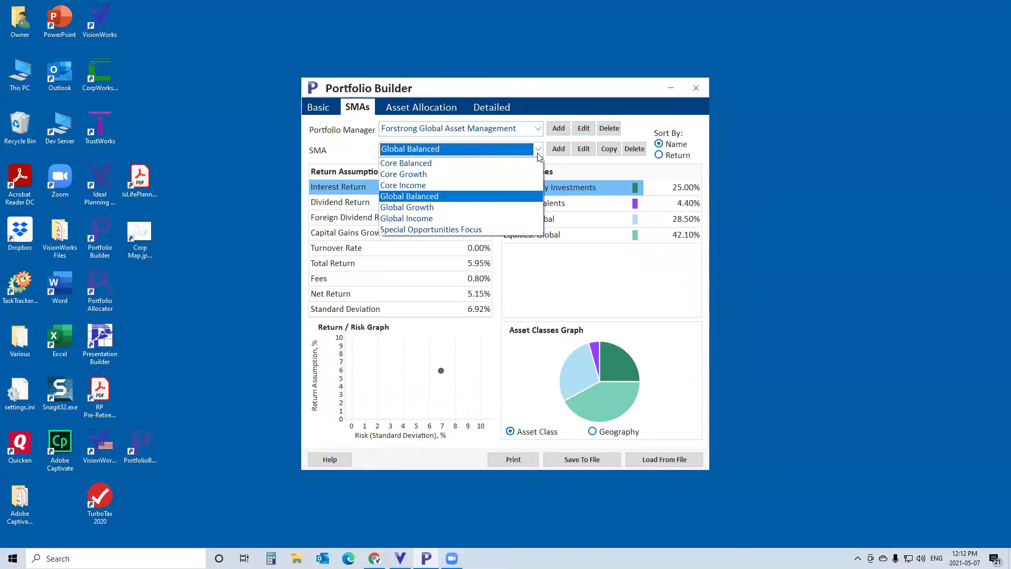
click(412, 220)
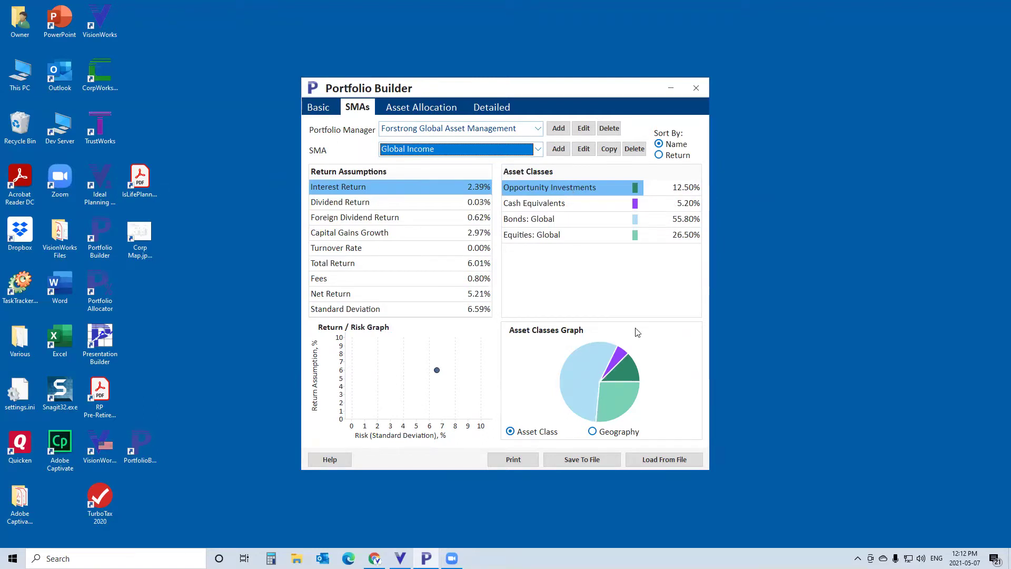
click(583, 149)
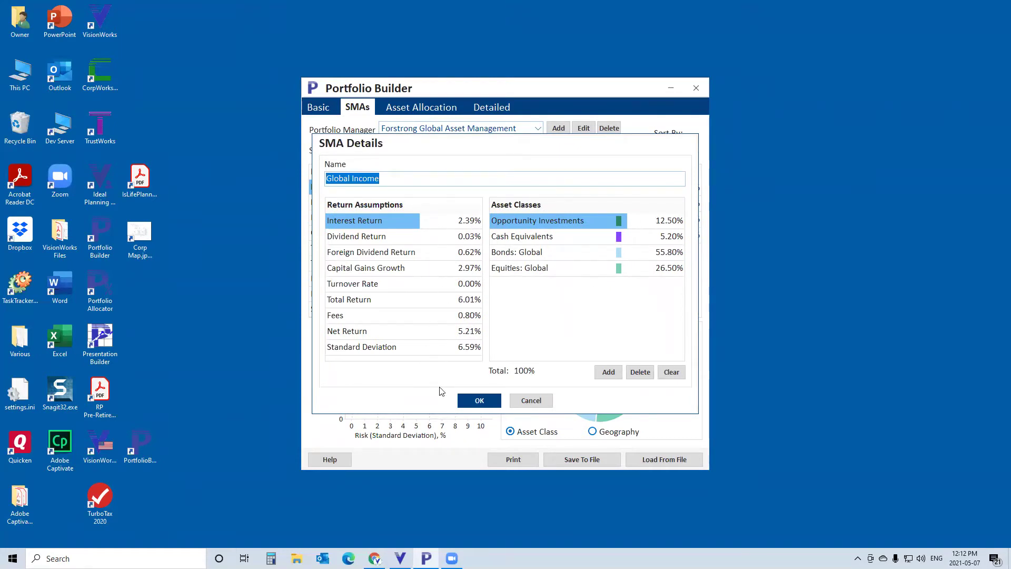
click(531, 401)
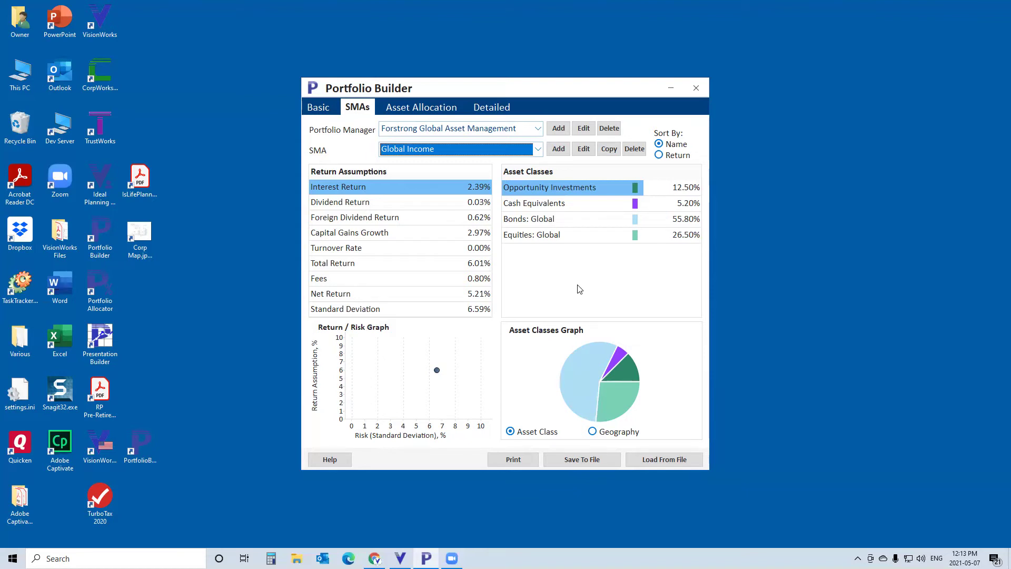
Choose the Growth model from the Asset Allocation library, showing its 5.36% net return
click(423, 109)
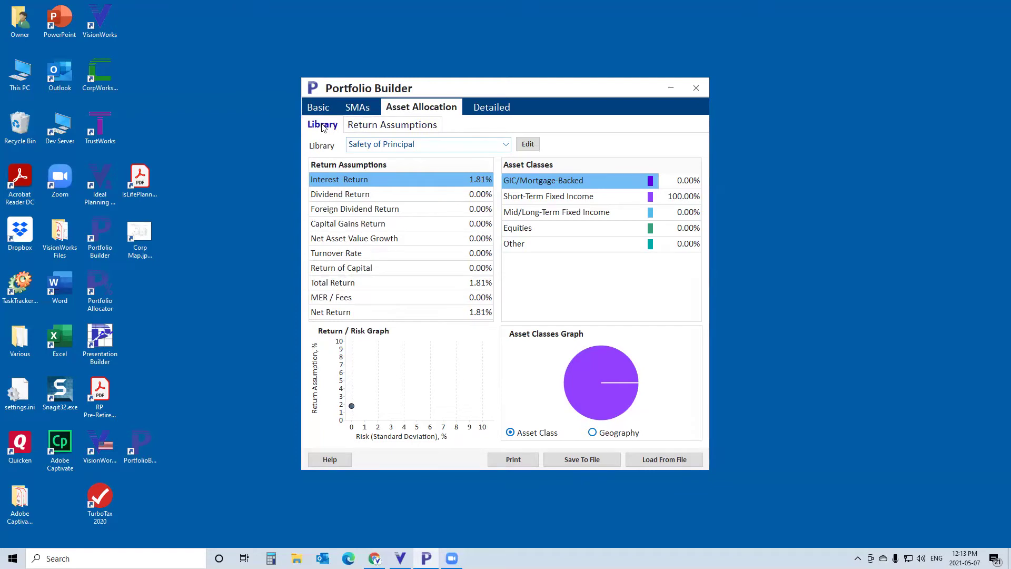
click(505, 145)
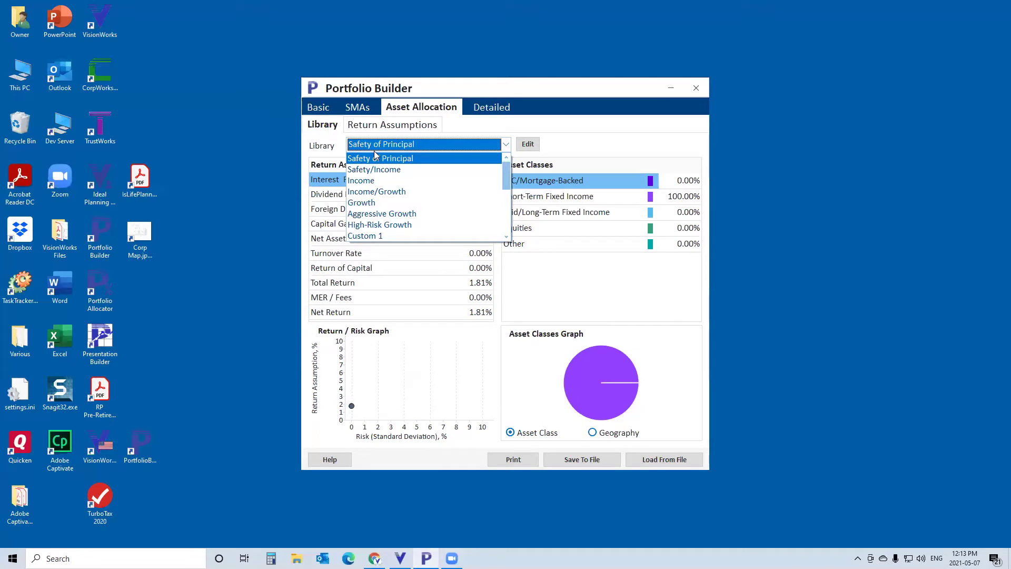
mouse_move(507, 180)
mouse_down()
mouse_move(506, 210)
mouse_move(506, 180)
mouse_up()
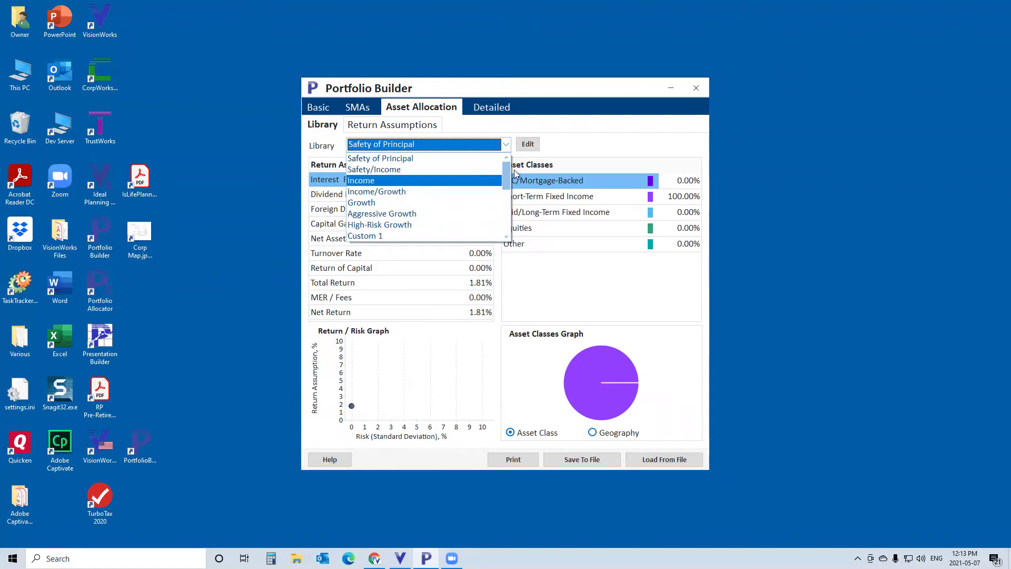
drag(507, 178, 506, 184)
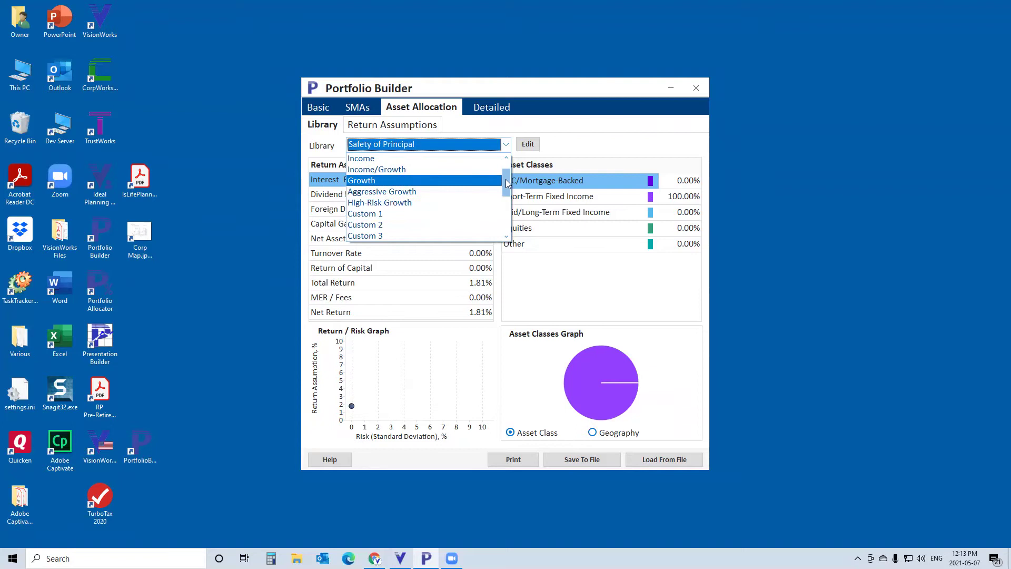
drag(506, 183, 507, 161)
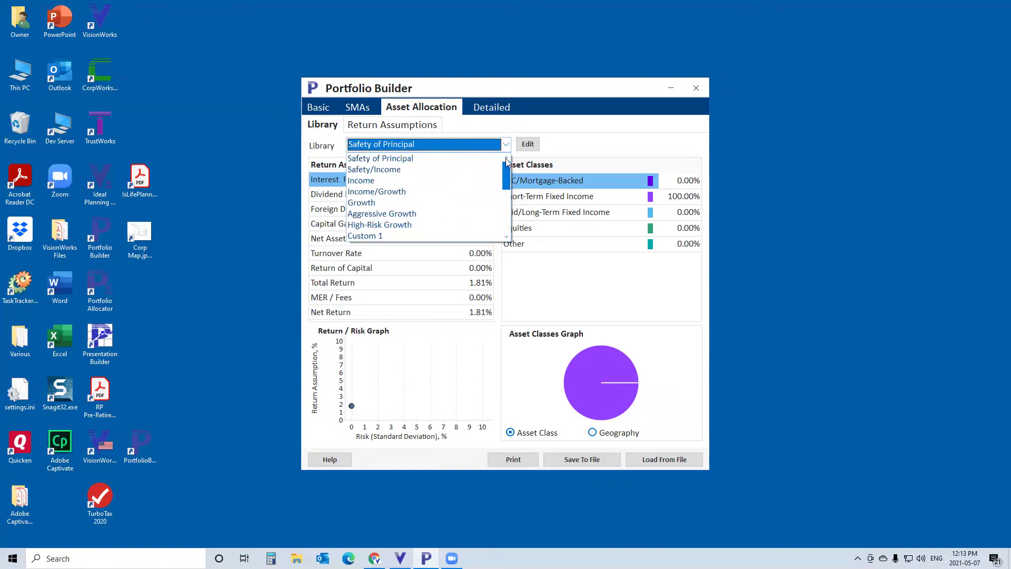
click(369, 204)
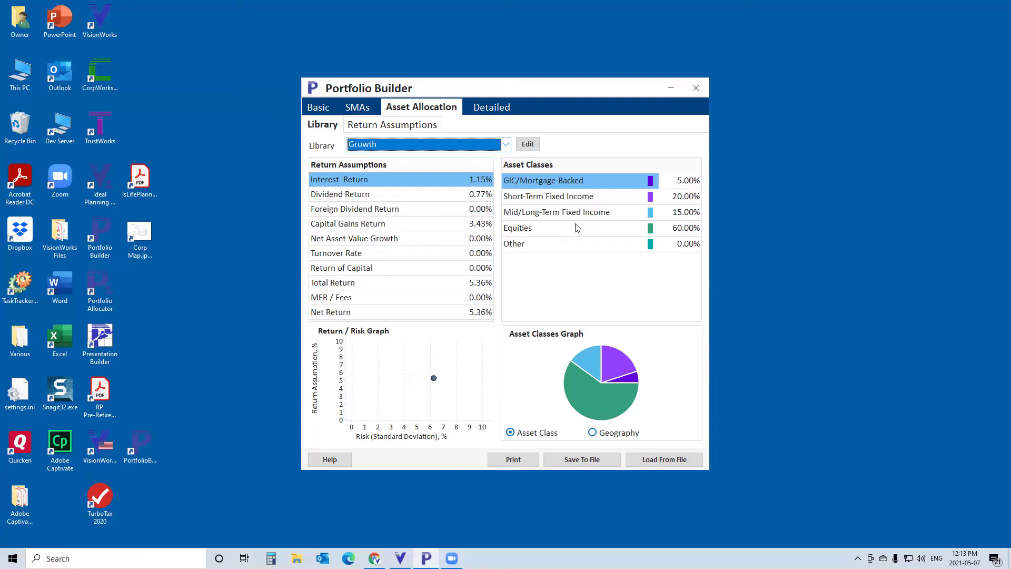
Open the Growth model for editing and select its Short-Term Fixed percentage
click(527, 148)
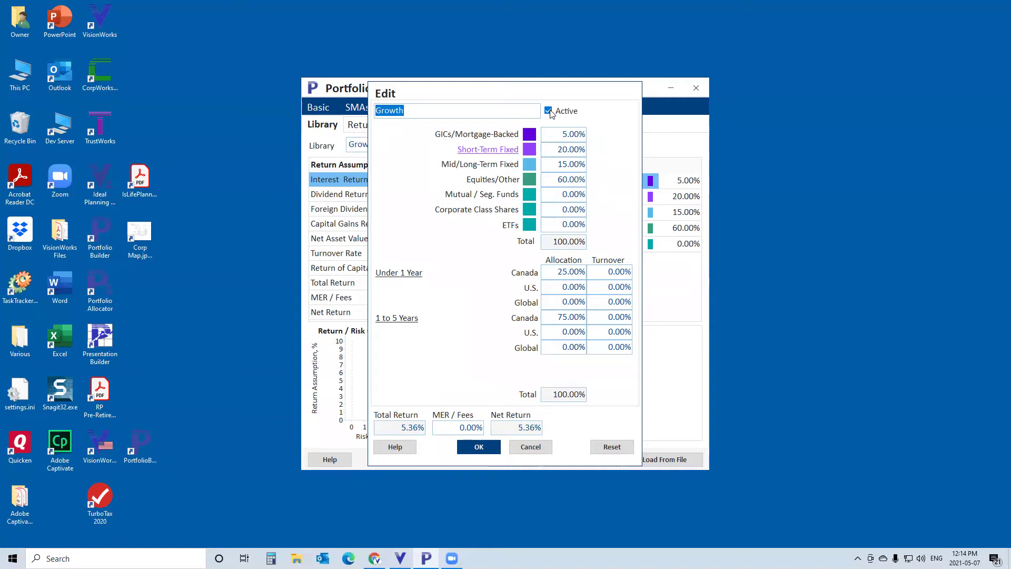
drag(401, 111, 353, 110)
click(494, 154)
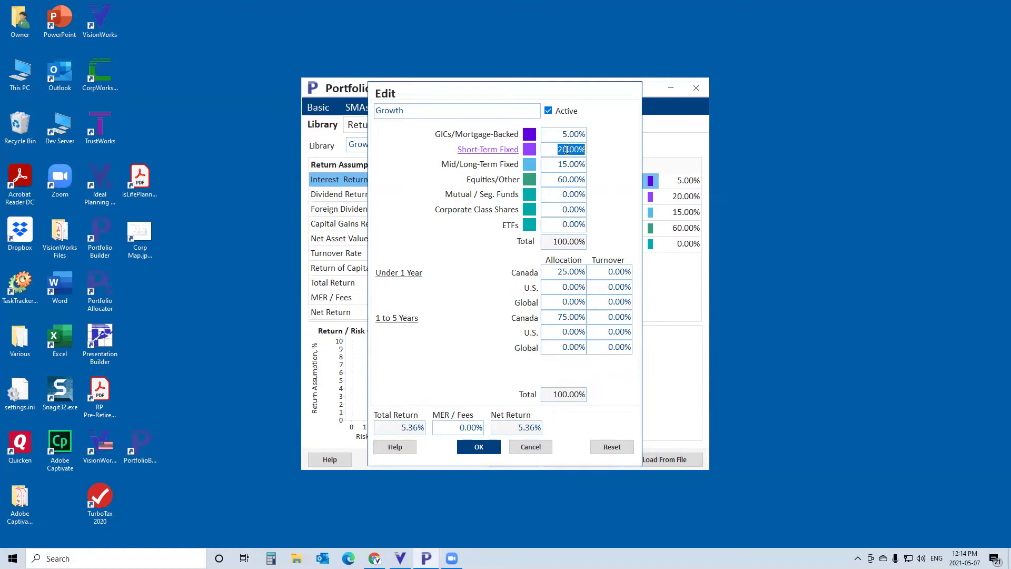
Show the Growth model's Equities/Other breakdown, then its Mutual / Seg. Funds categories
click(485, 181)
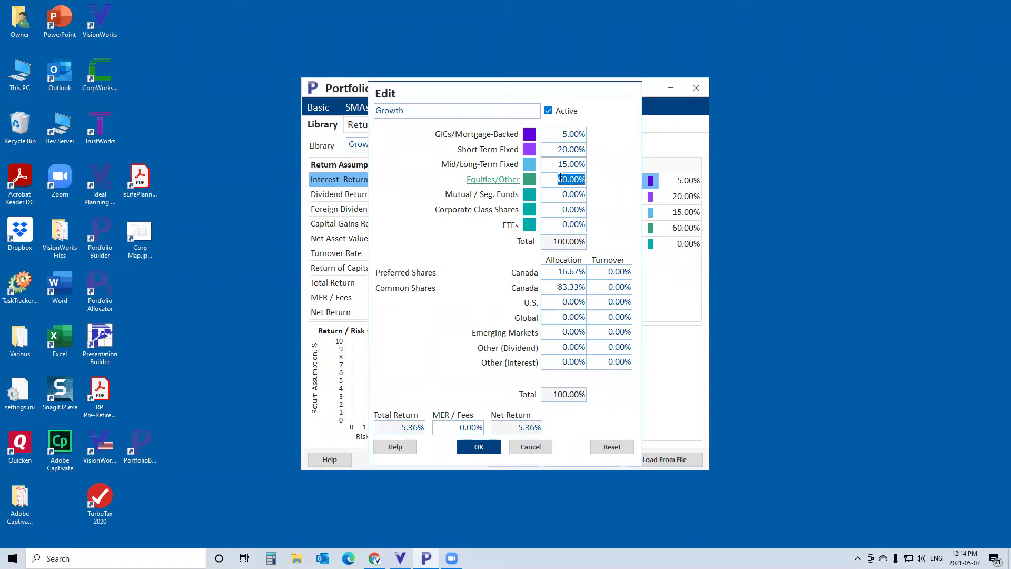
click(506, 197)
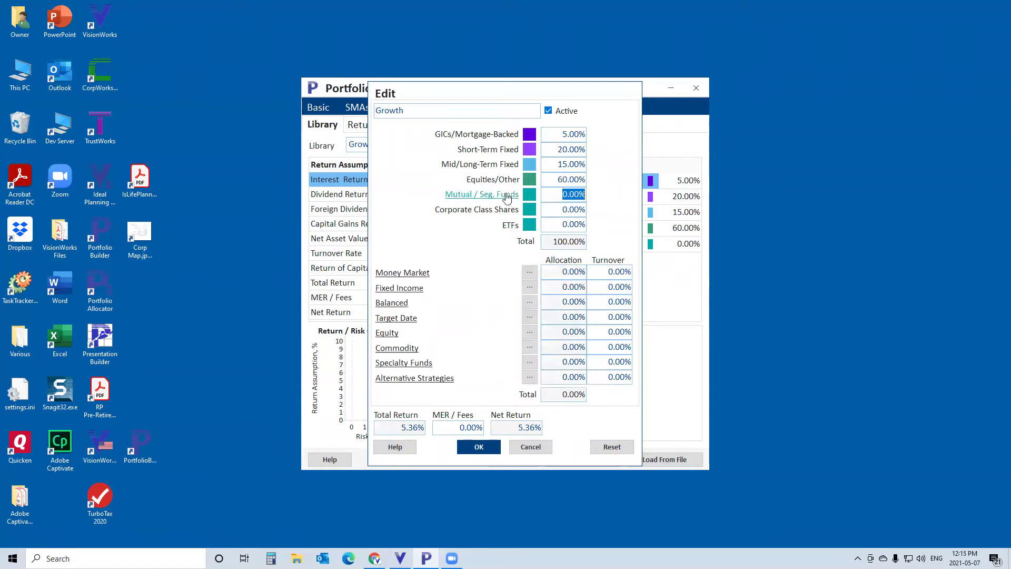
Set the Mutual / Seg. Funds allocation to 100%, correcting a mistyped 200
click(561, 196)
double_click(567, 198)
text(200)
key(BackSpace)
key(BackSpace)
key(BackSpace)
text(10)
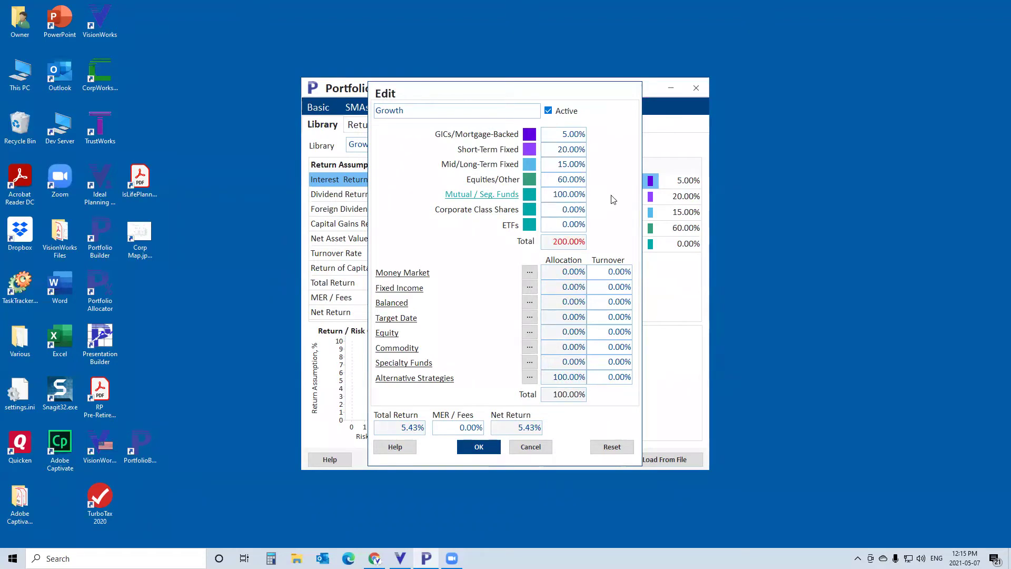
Split the Balanced fund allocation 50% Cdn Equity Balanced and 50% Global Equity Balanced
click(530, 302)
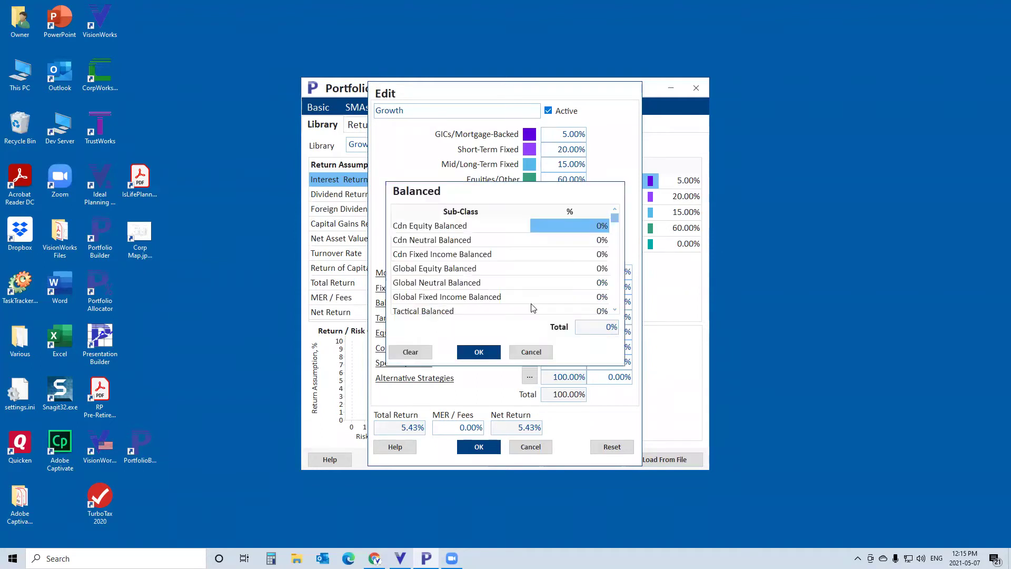
click(580, 226)
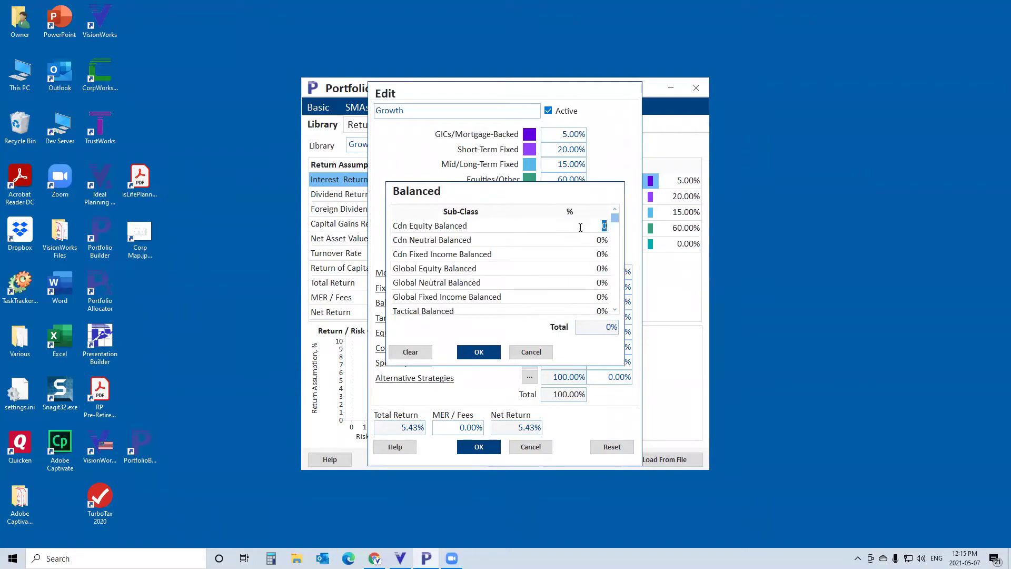
text(50)
click(598, 269)
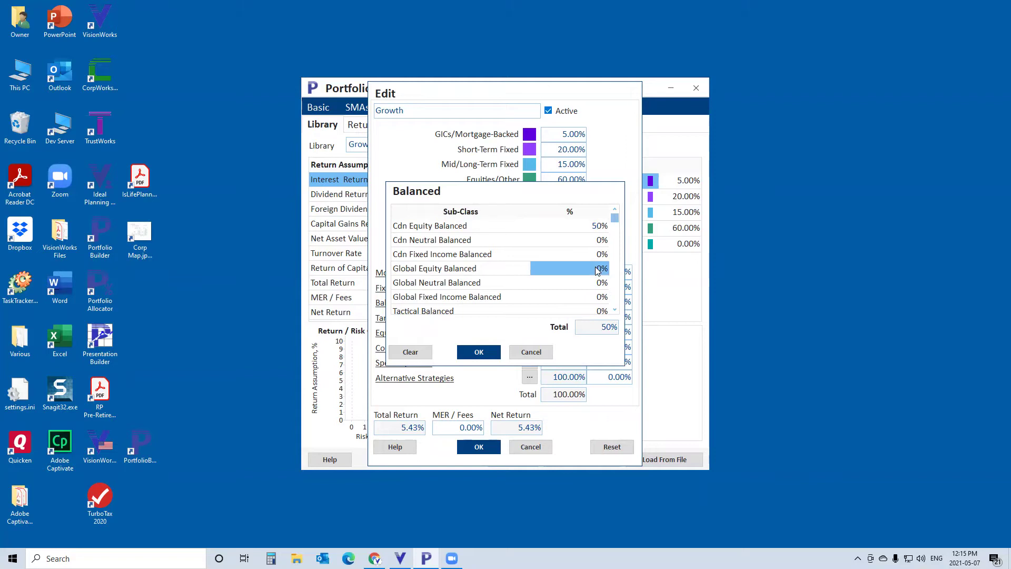
text(50)
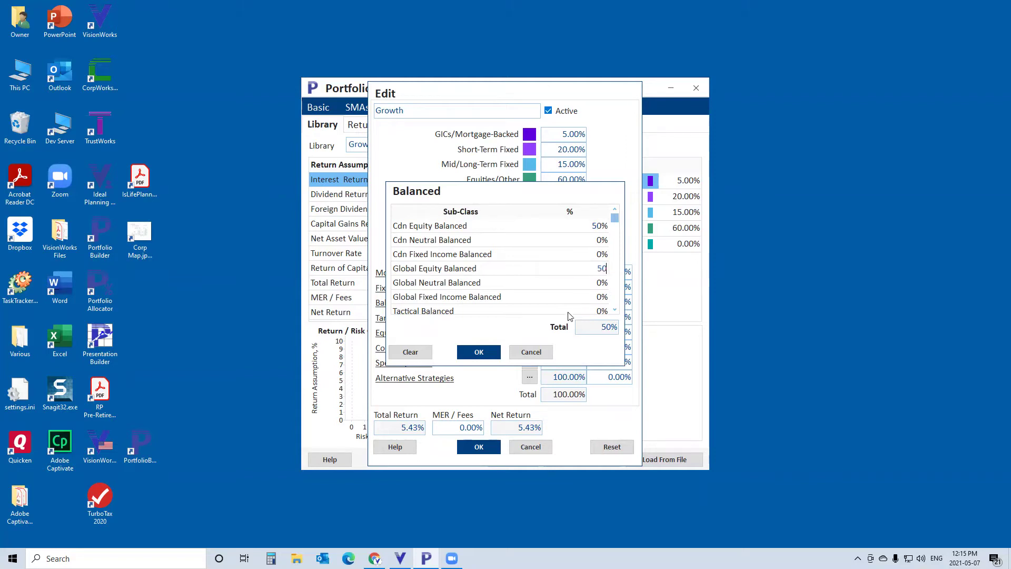
click(479, 352)
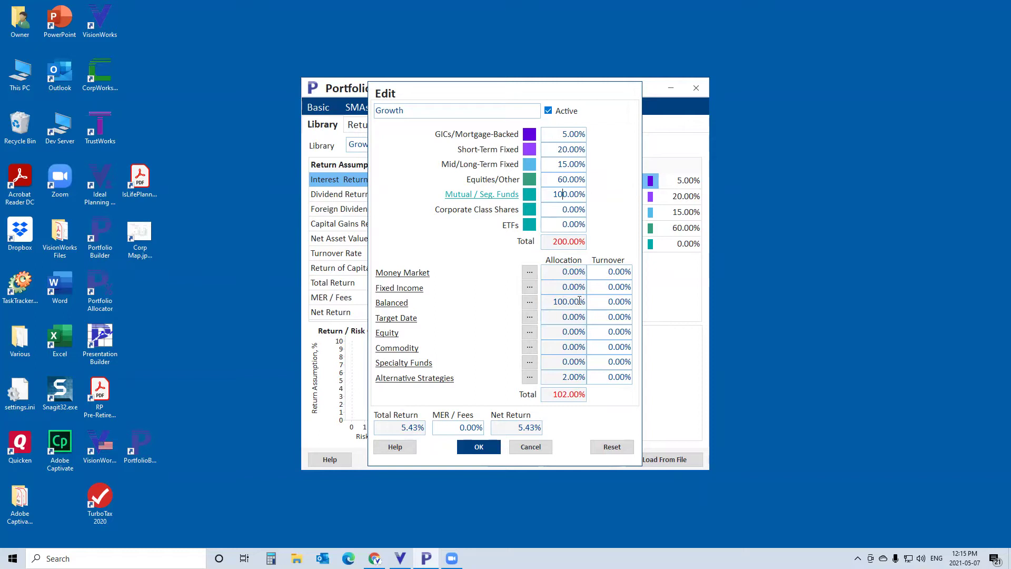
click(564, 375)
drag(557, 301, 584, 302)
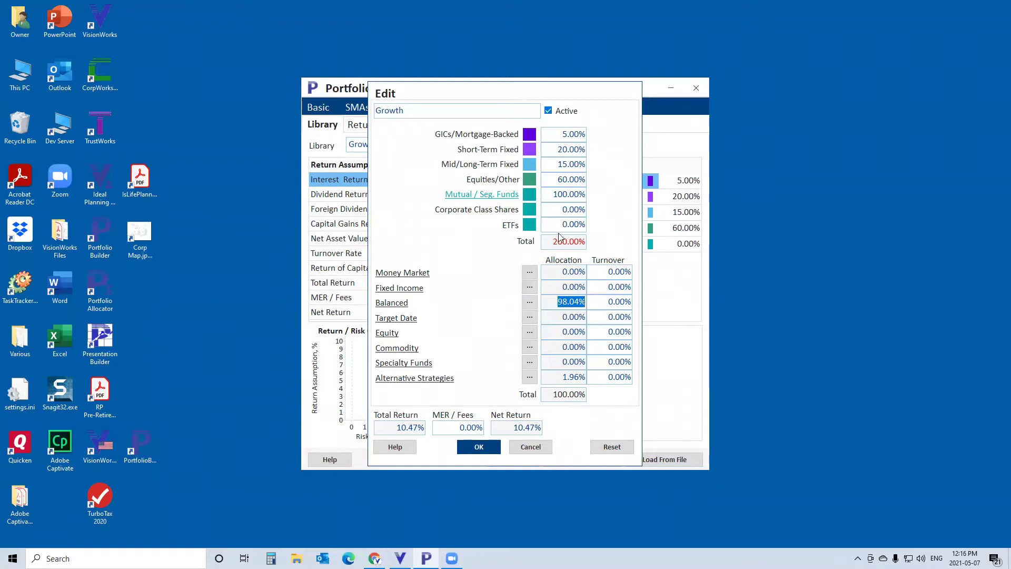
Reset Cdn Equity Balanced and Global Equity Balanced to 0% in the Balanced breakdown
click(529, 301)
click(567, 225)
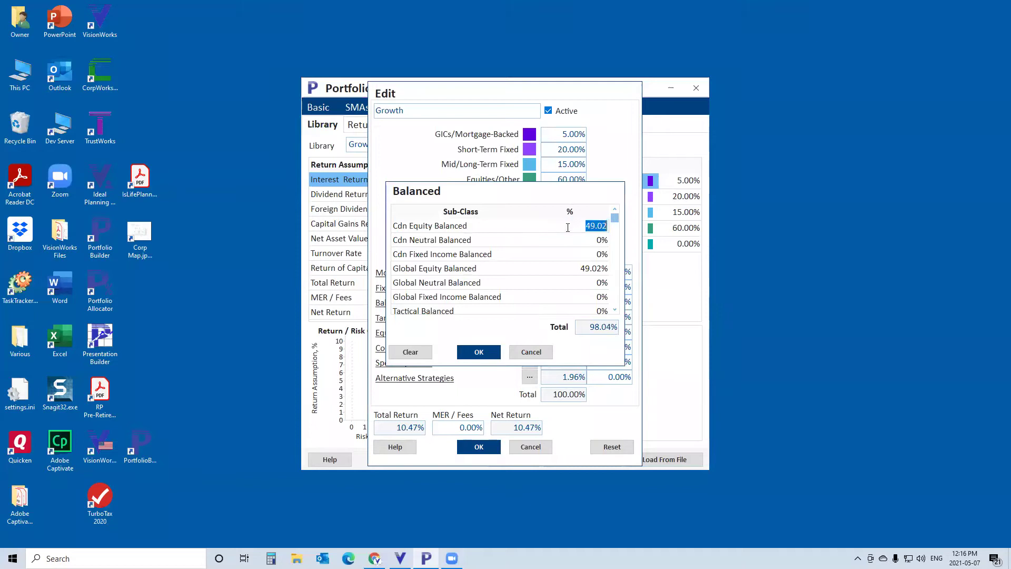
text(0)
click(567, 269)
text(0)
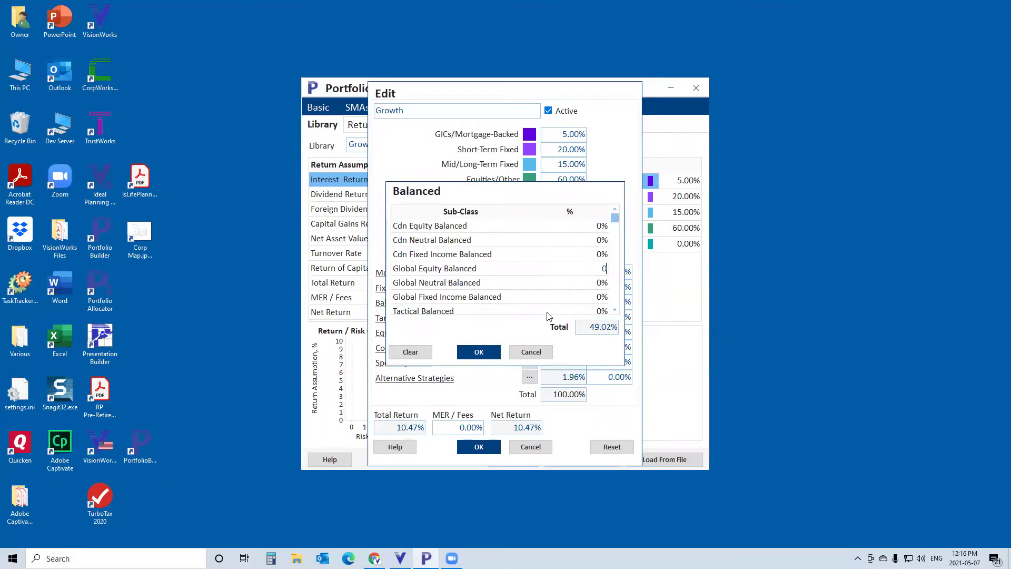
click(486, 353)
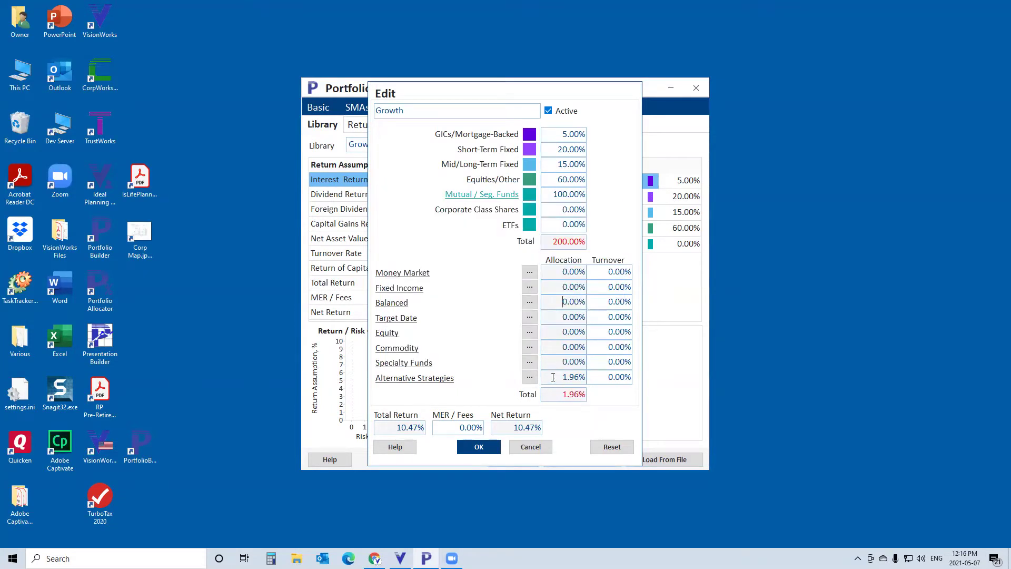
Zero Alternative Credit Focused and Mutual / Seg. Funds, then accept the Growth model edits
click(529, 378)
text(0)
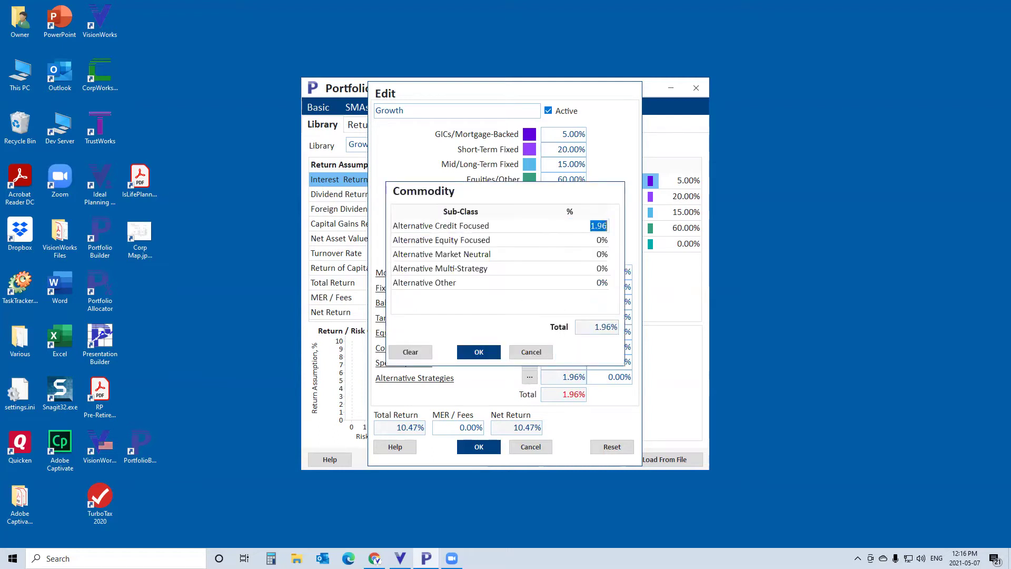
click(491, 356)
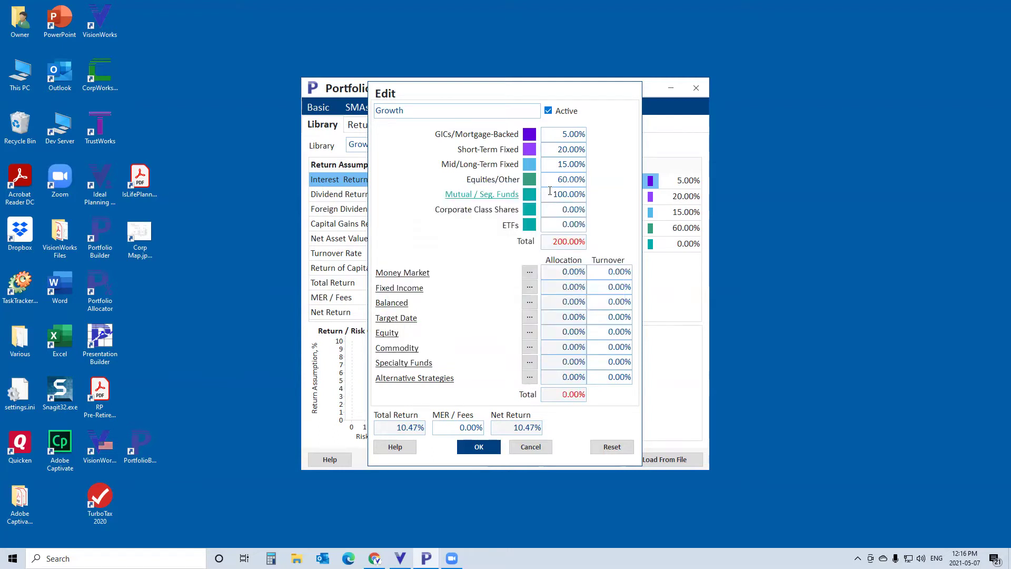
drag(552, 194, 615, 195)
text(0)
click(578, 243)
click(528, 449)
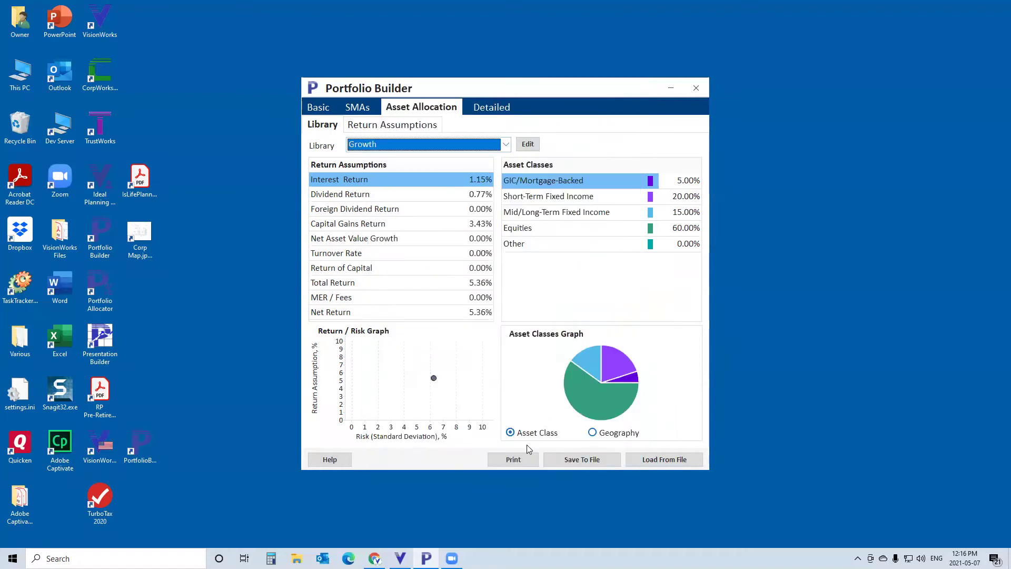
Review return assumptions for Mid/Long-Term Fixed, Short-Term Fixed, then Equities/Other asset classes
click(400, 130)
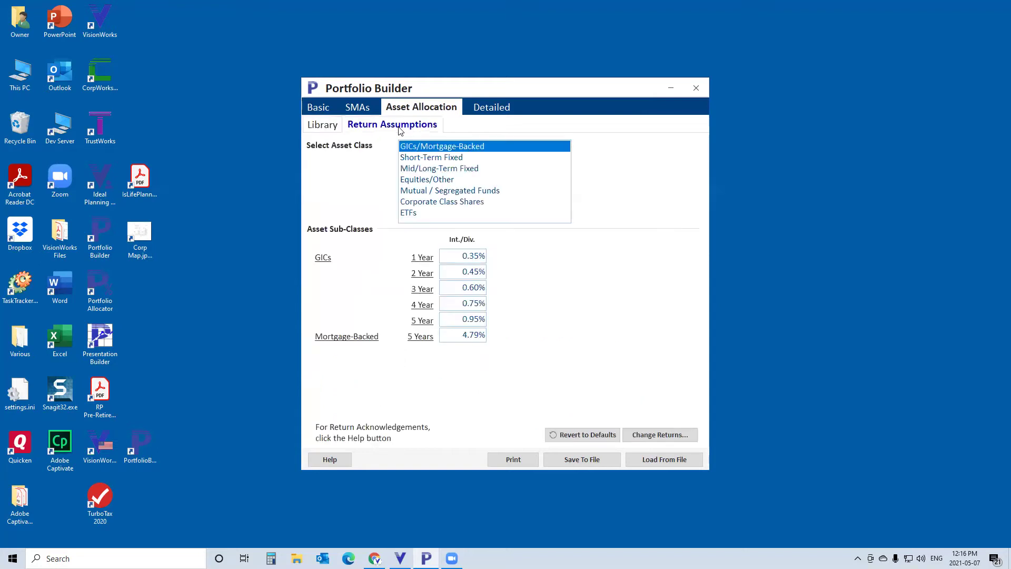
click(420, 169)
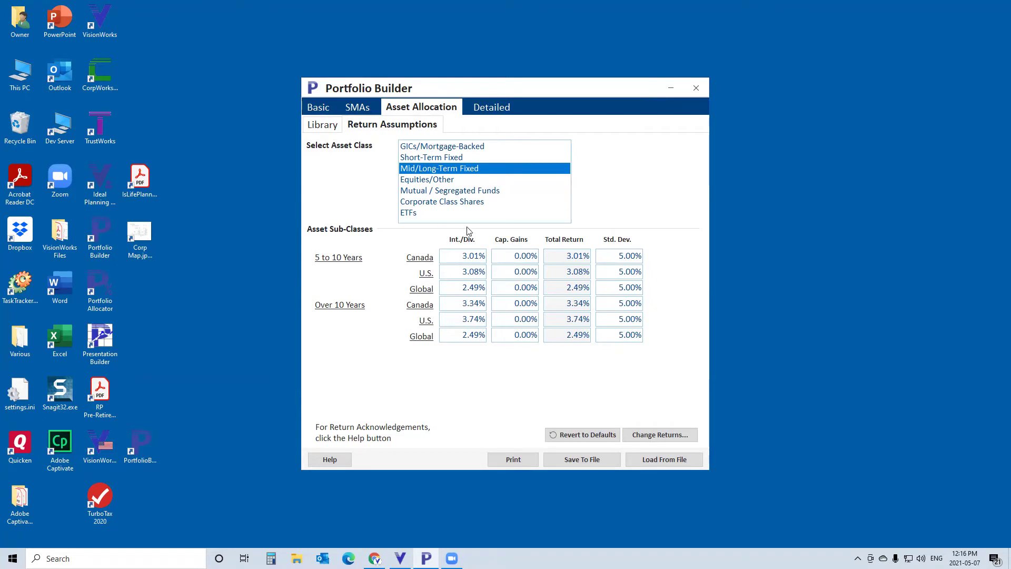
click(421, 158)
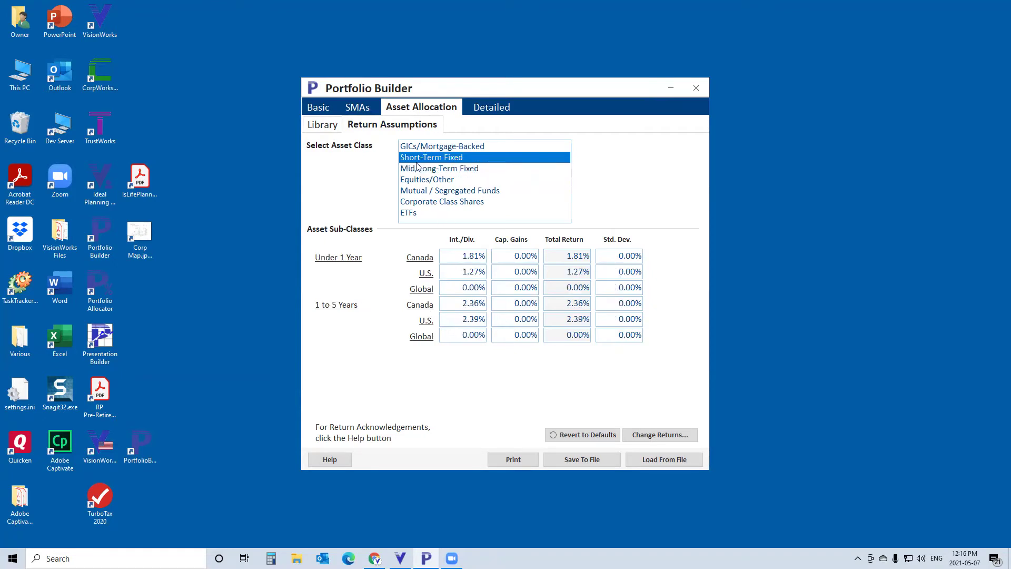
click(419, 181)
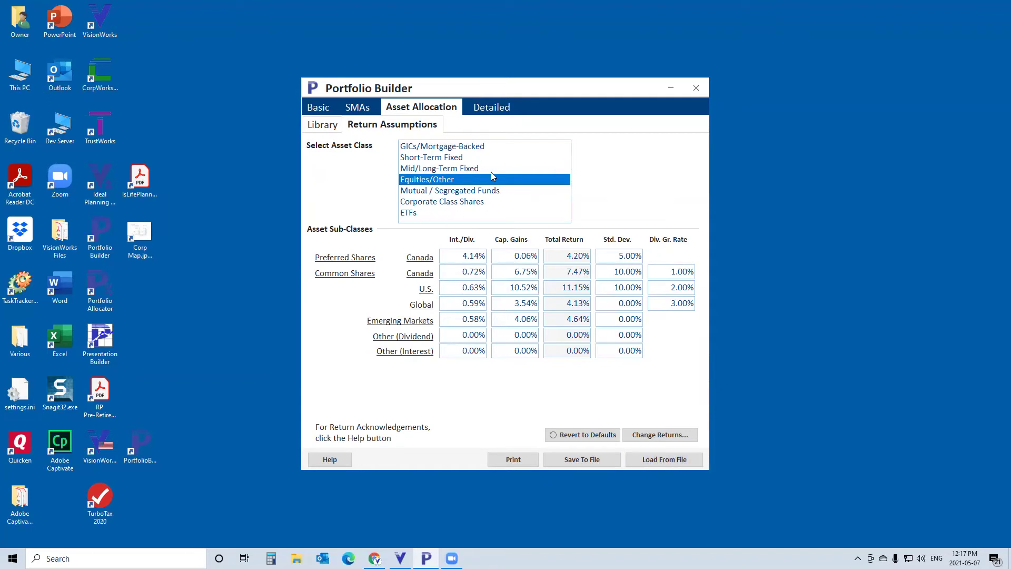
Load FP Canada AA Returns.vssr return assumptions and recheck the Growth model at 4.62%
click(663, 460)
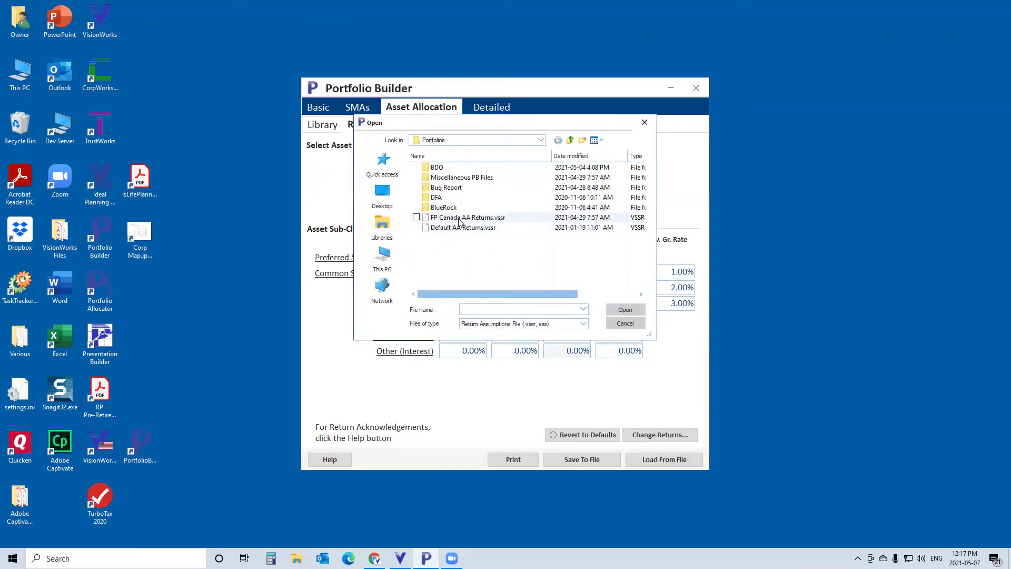
click(464, 220)
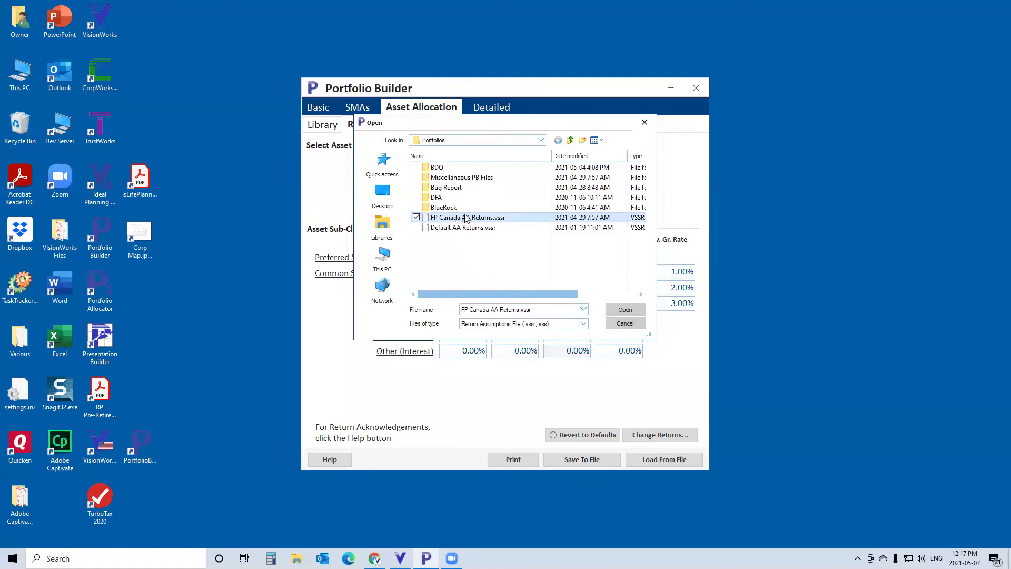
click(626, 311)
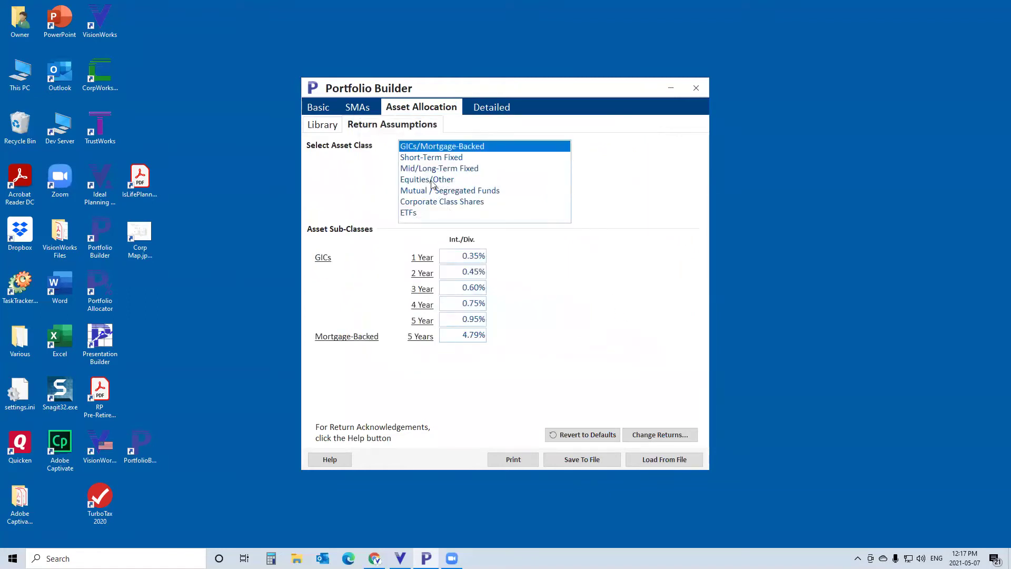
click(431, 180)
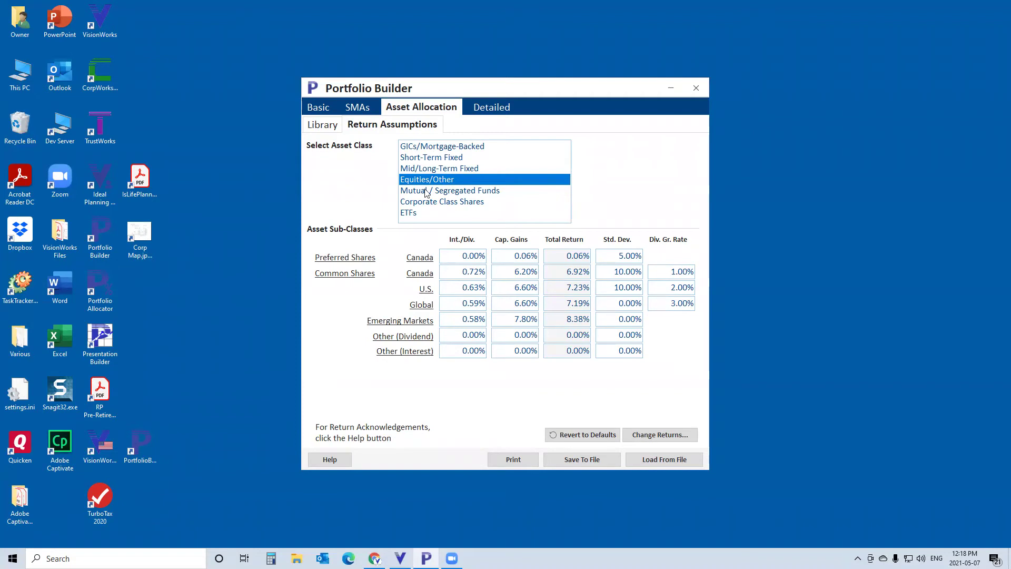
click(328, 126)
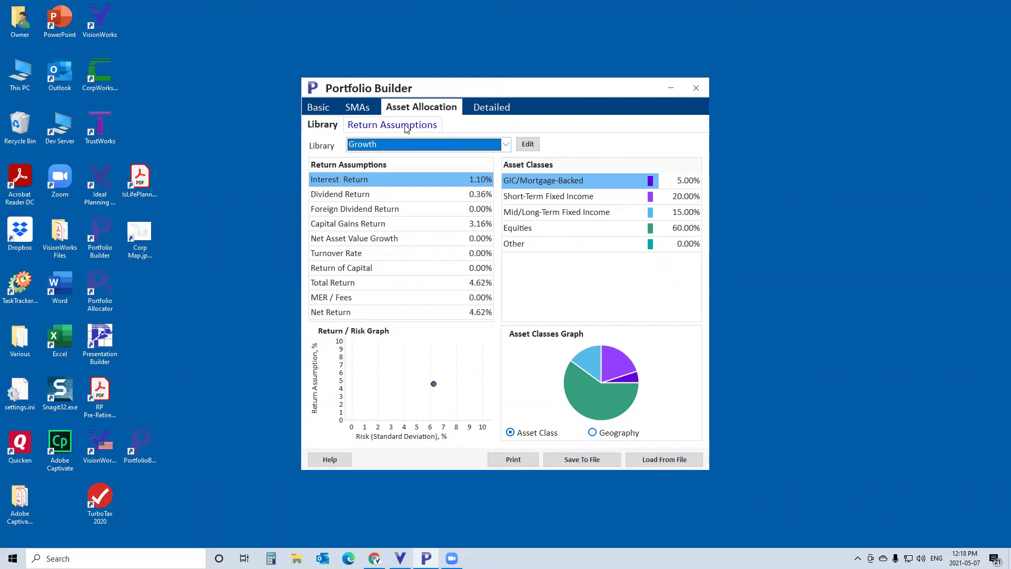
Start a new detailed portfolio named for the client's Balanced holdings, using Mutual / Segregated Funds
click(498, 115)
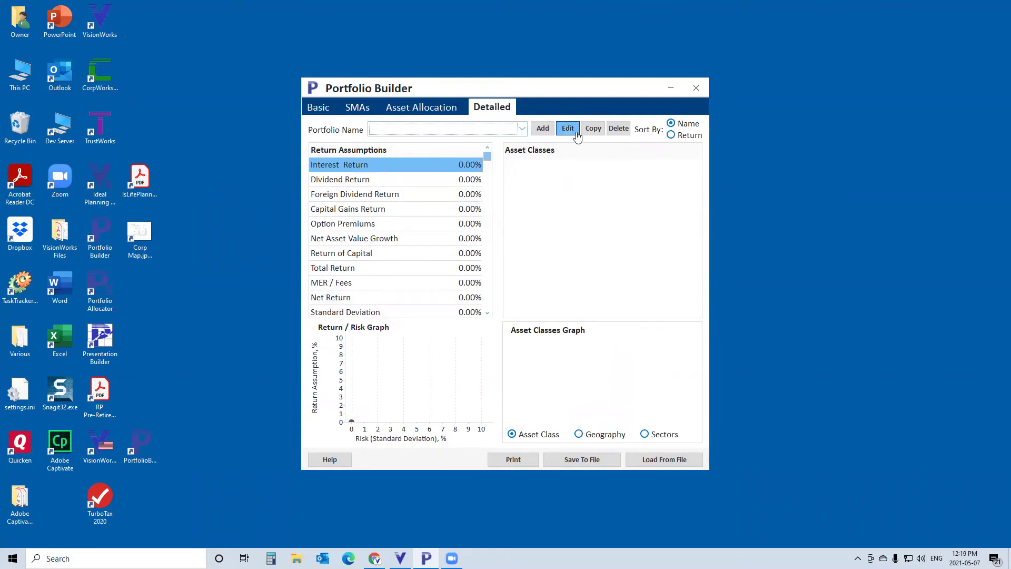
click(543, 129)
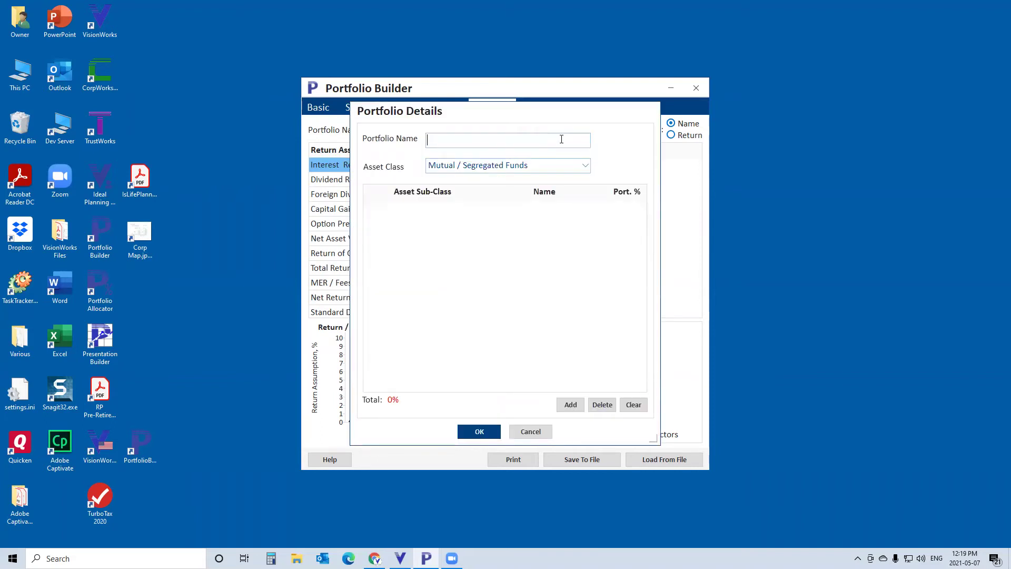
text(Michael's Balanced)
click(585, 165)
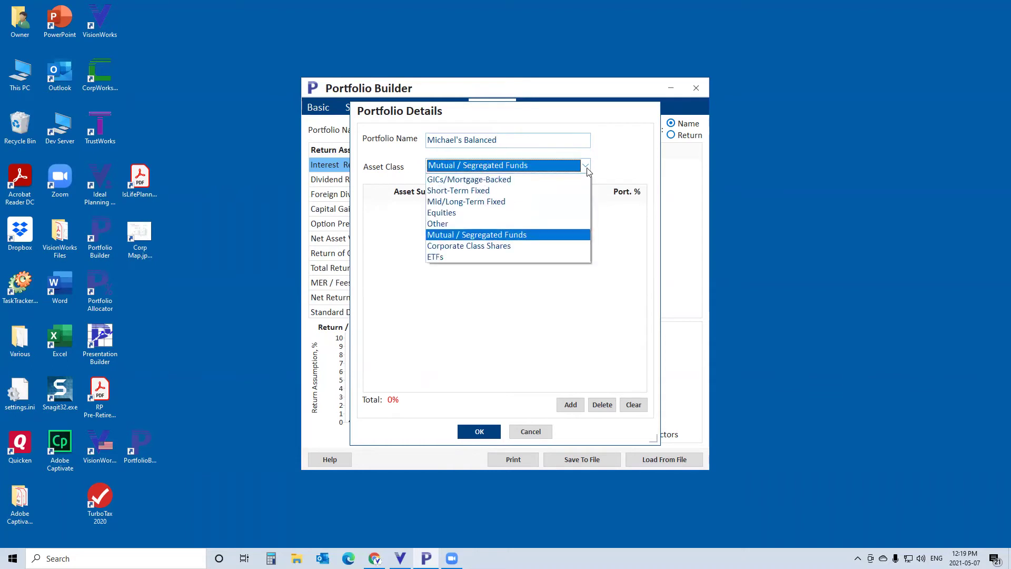
click(468, 234)
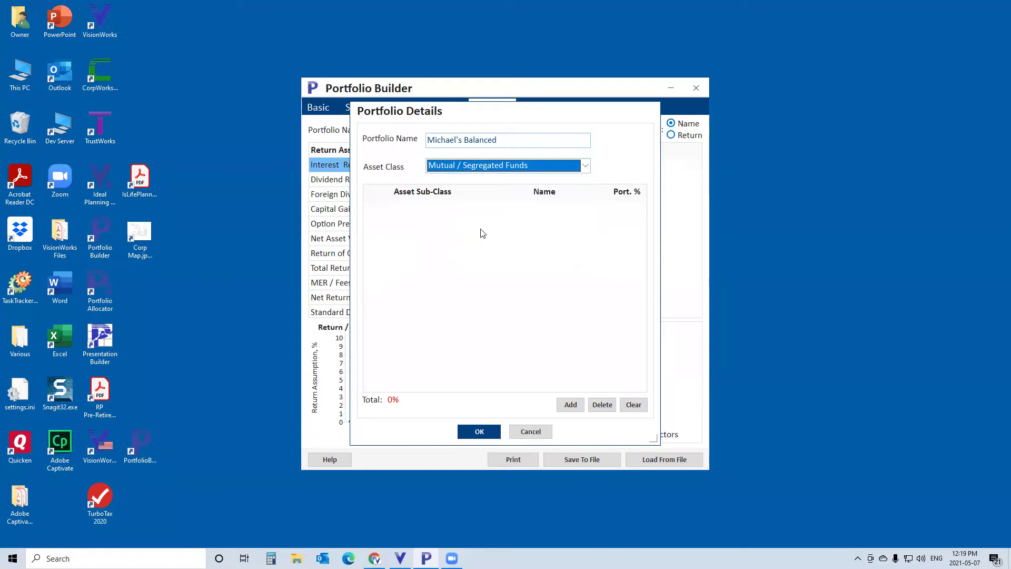
click(570, 405)
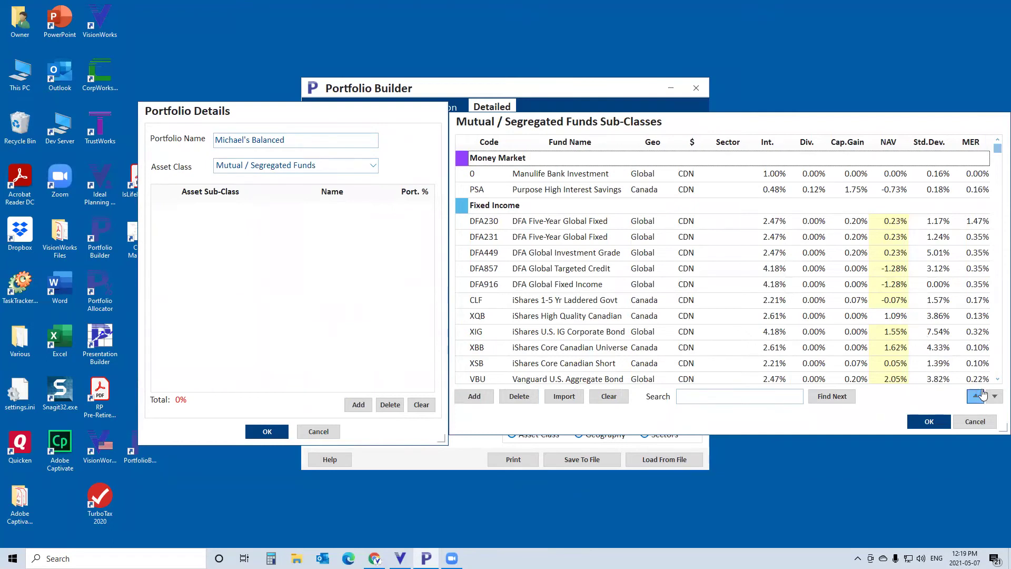
Delete fund MFC3774, Mackenzie Cundill Canadian, from the Balanced group
click(997, 379)
click(997, 379)
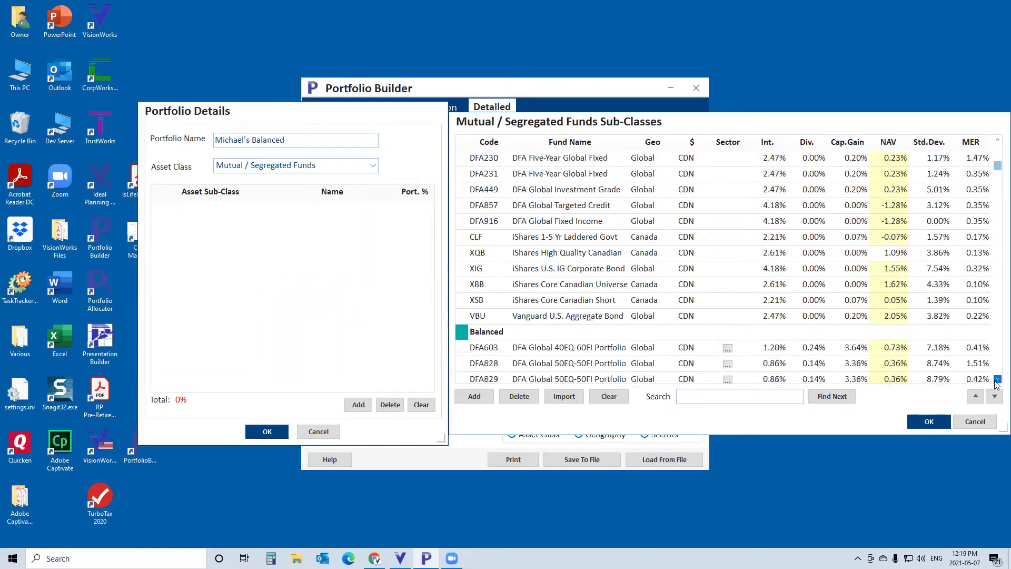
click(998, 378)
click(997, 378)
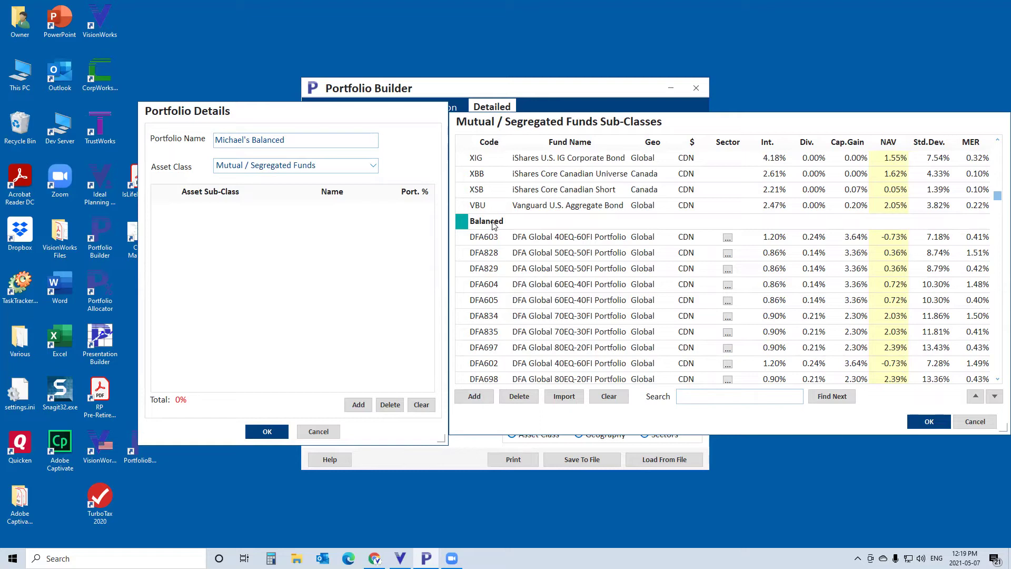
click(997, 379)
click(997, 379)
click(997, 379)
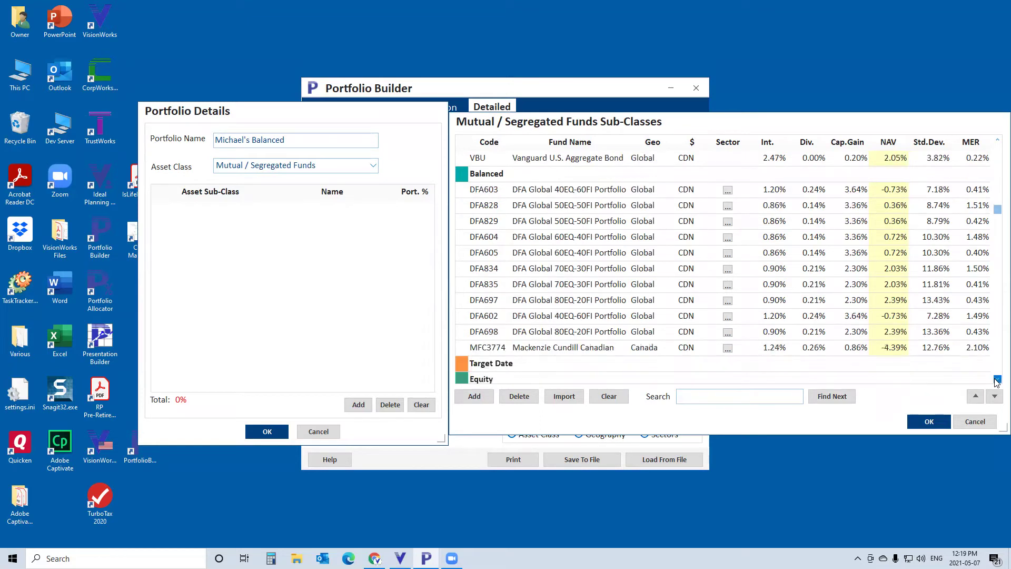
click(997, 380)
click(550, 332)
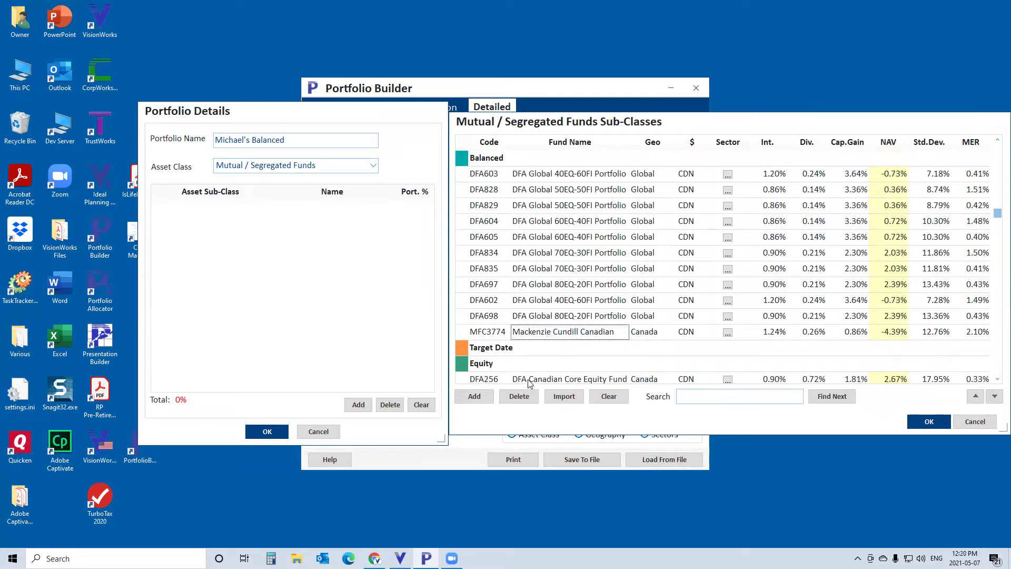
click(516, 396)
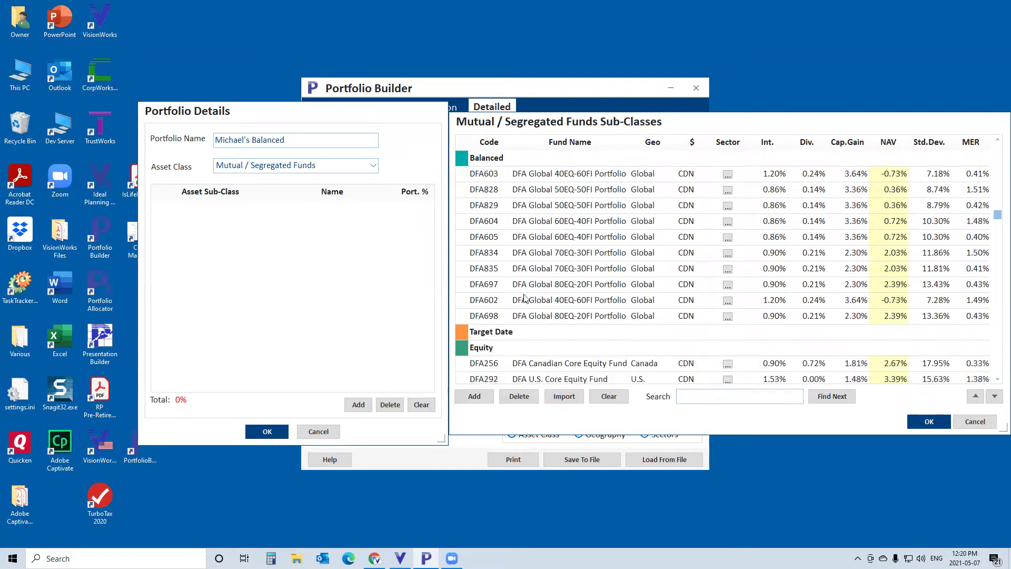
Add a new Balanced fund row with code MFC3774
click(481, 162)
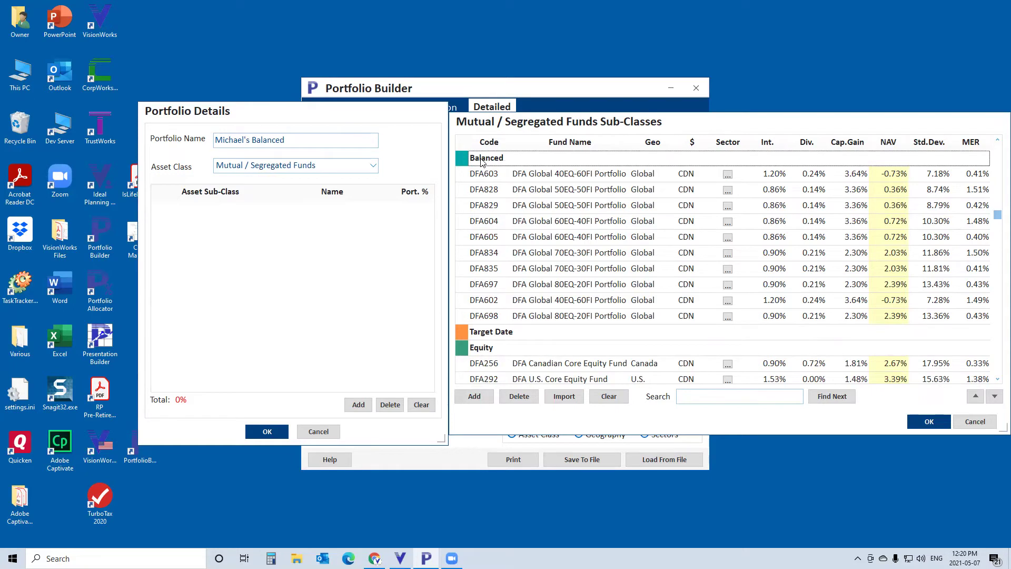
click(482, 398)
click(481, 334)
text(MFC3774)
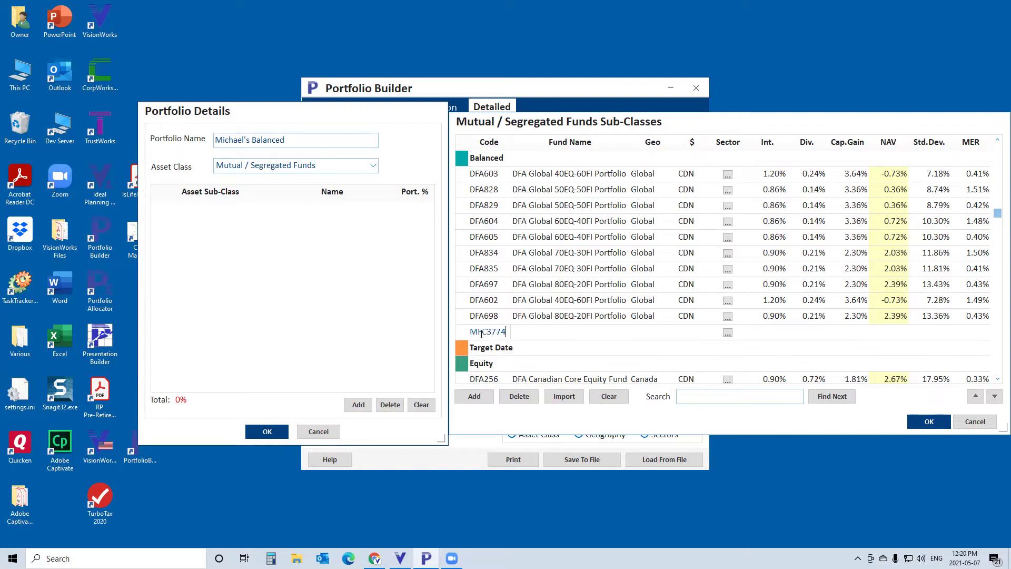
key(Tab)
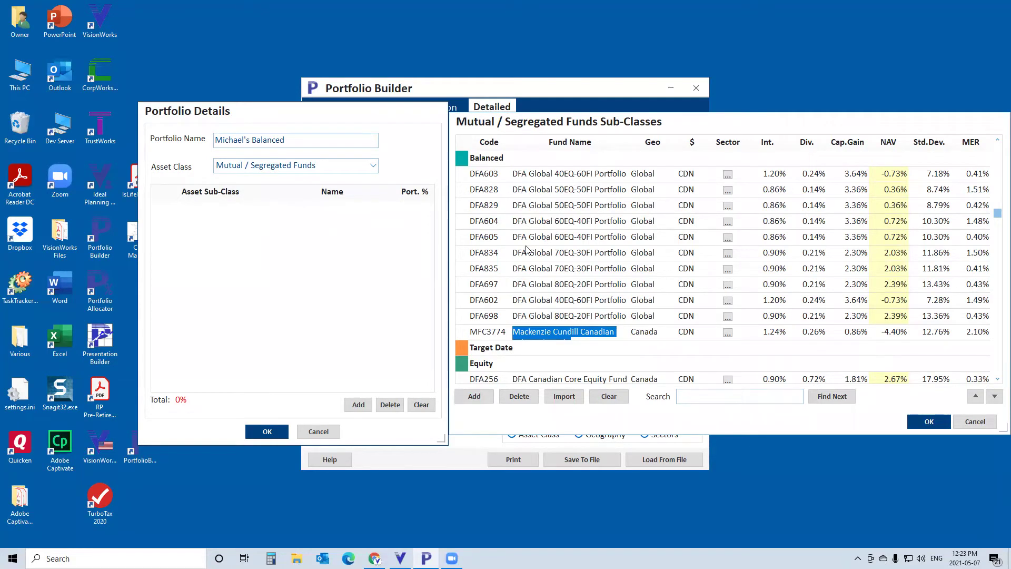
Add funds DFA834 and DFA835 to Michael's Balanced at 50% each
drag(527, 252, 431, 265)
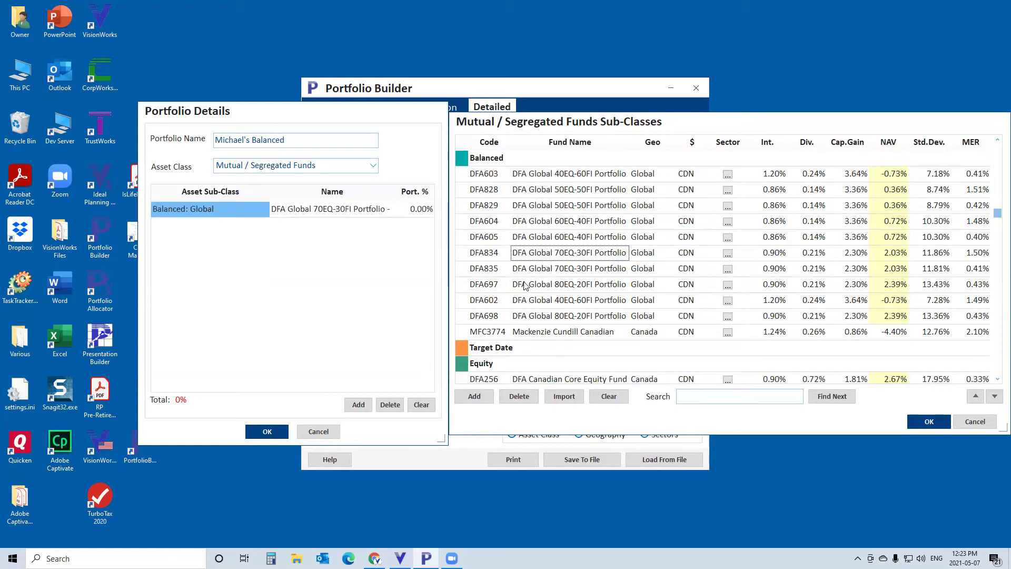
drag(532, 270, 323, 256)
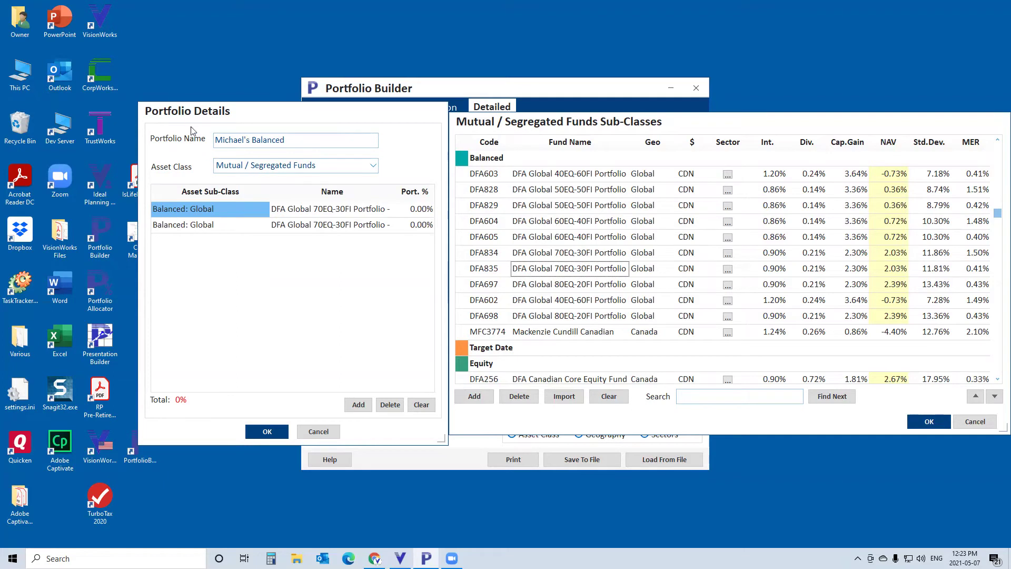
click(413, 216)
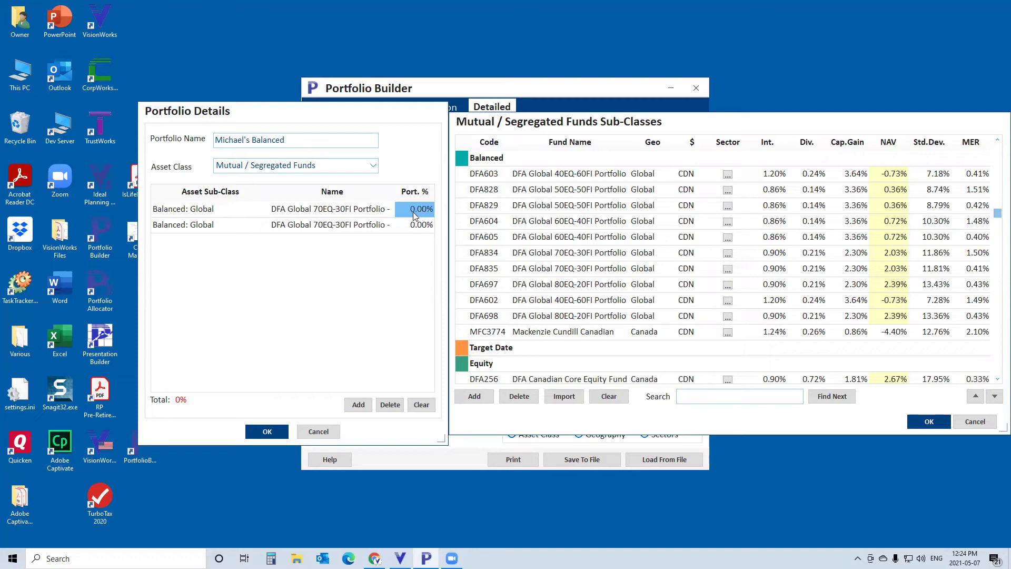
text(50)
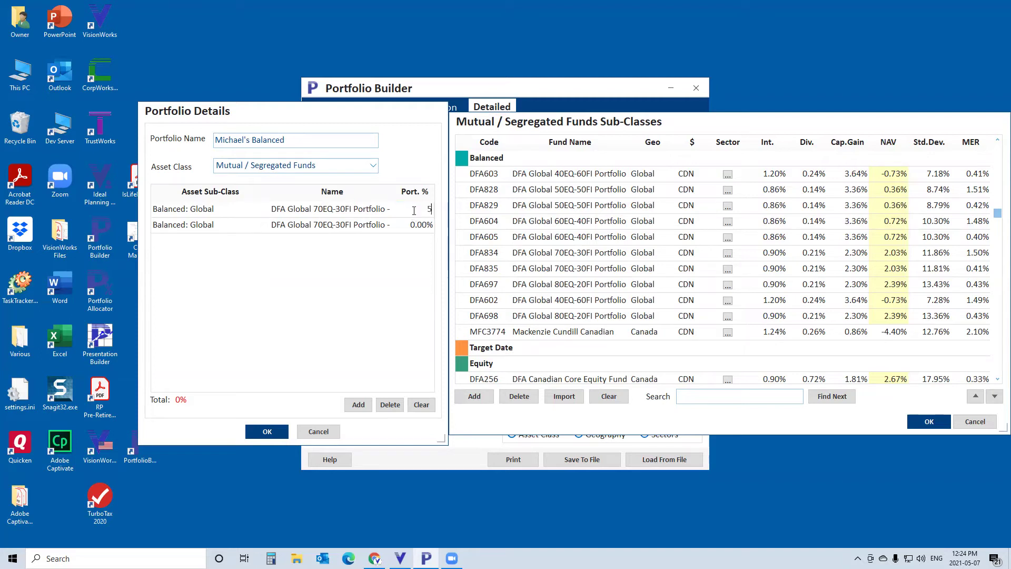
click(419, 227)
text(50)
key(Return)
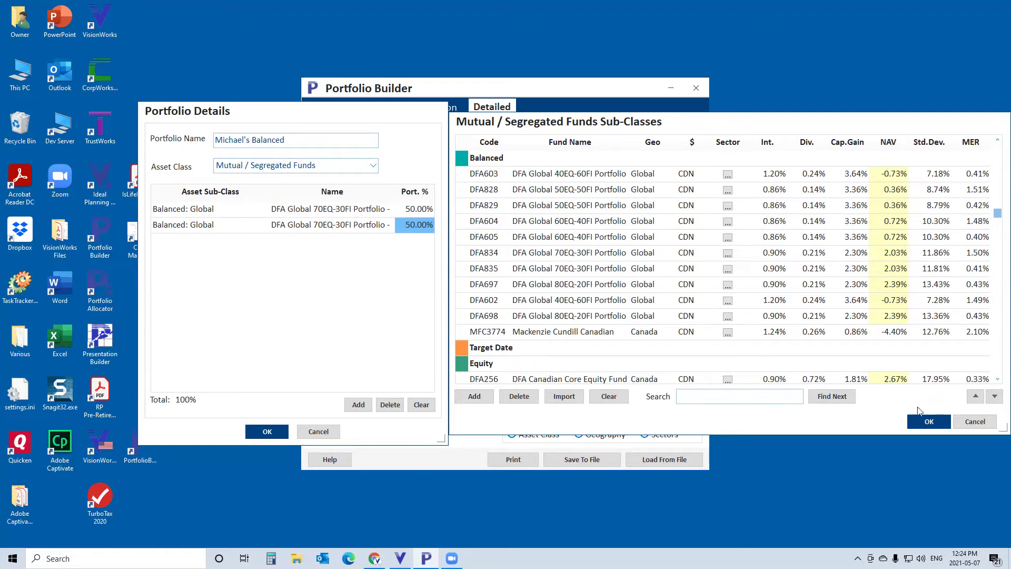
Close the fund list, set Asset Class to Equities, and list the C. I. shares and Aphria holdings
click(928, 421)
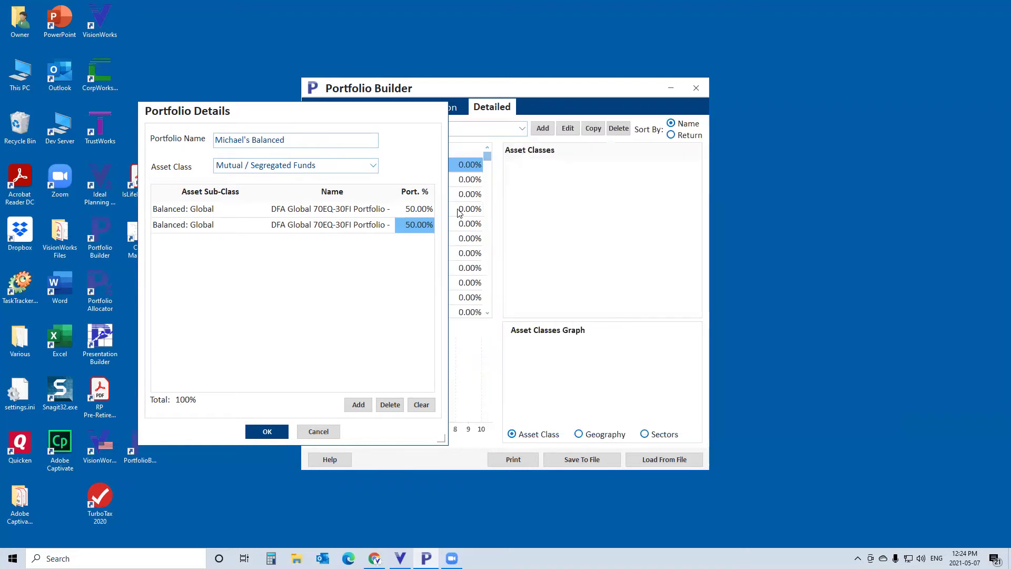
click(375, 167)
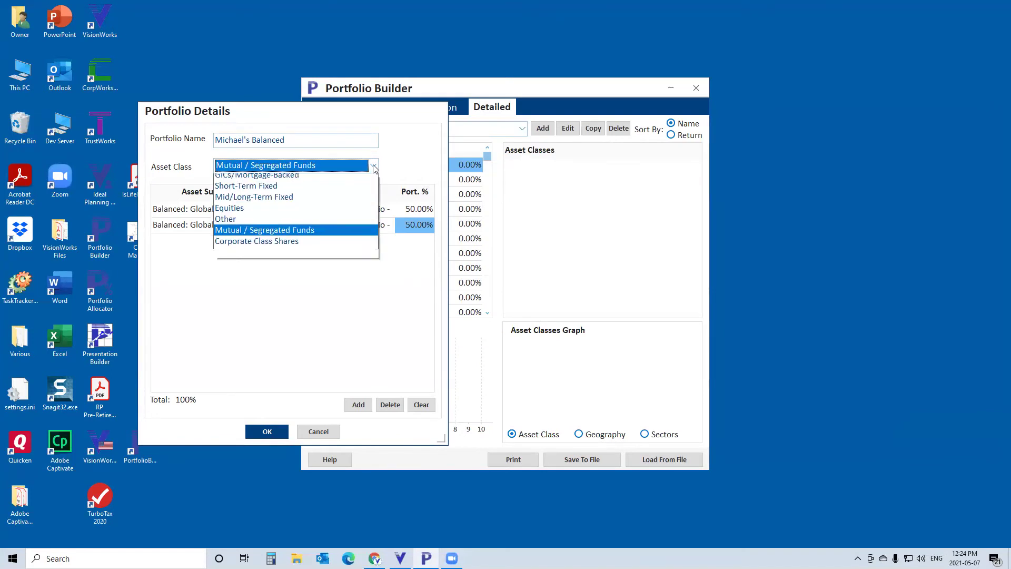
click(243, 213)
click(358, 406)
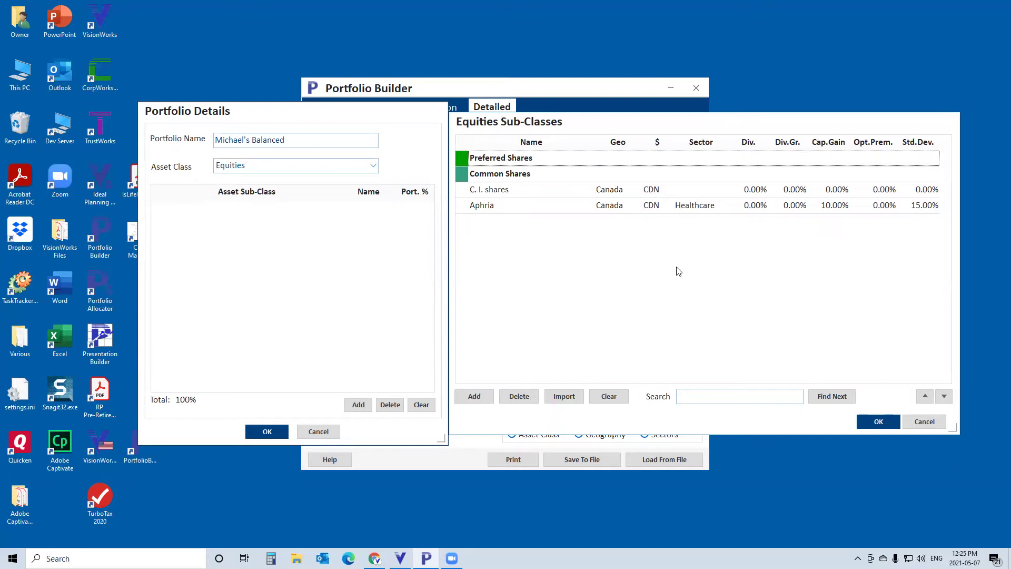
Dismiss the Equities list, set Asset Class back to Mutual / Segregated Funds, and save Michael's Balanced
click(921, 421)
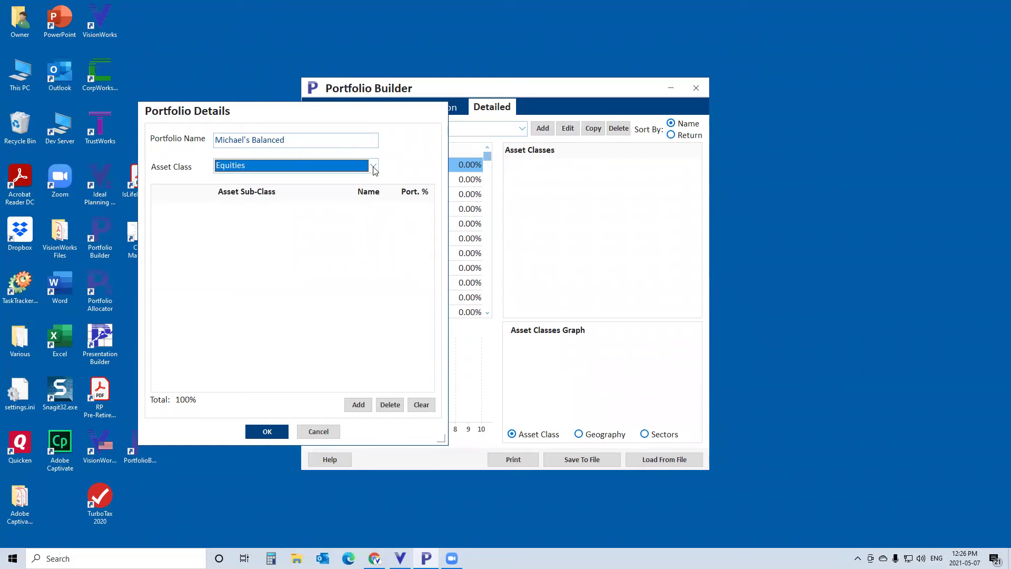
click(374, 166)
click(261, 234)
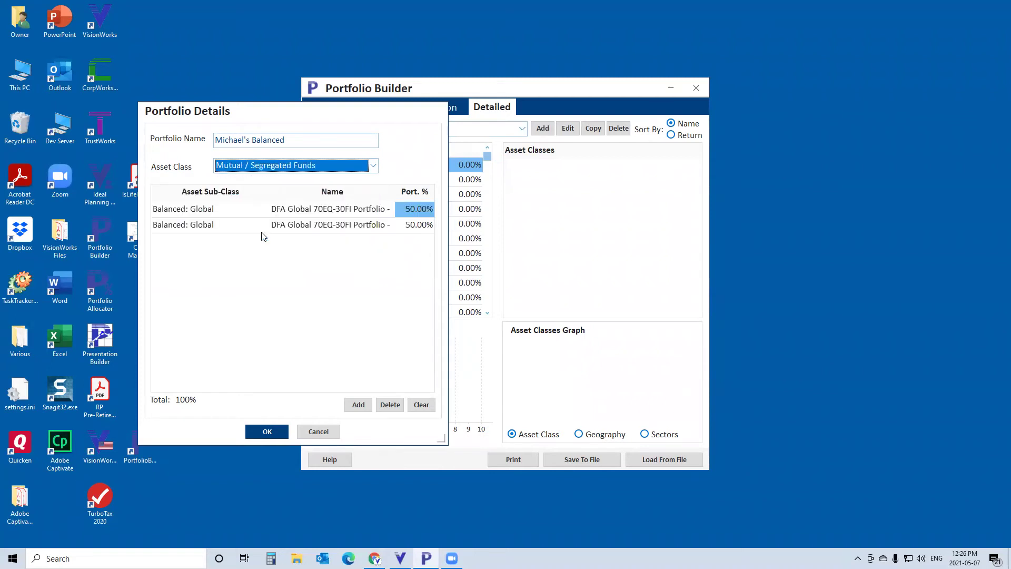
click(267, 432)
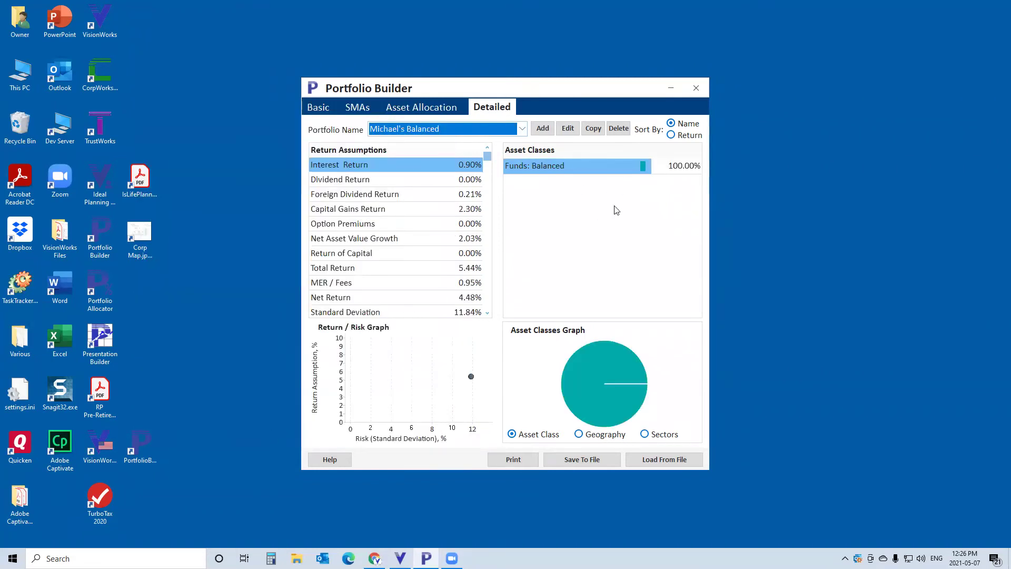
click(610, 361)
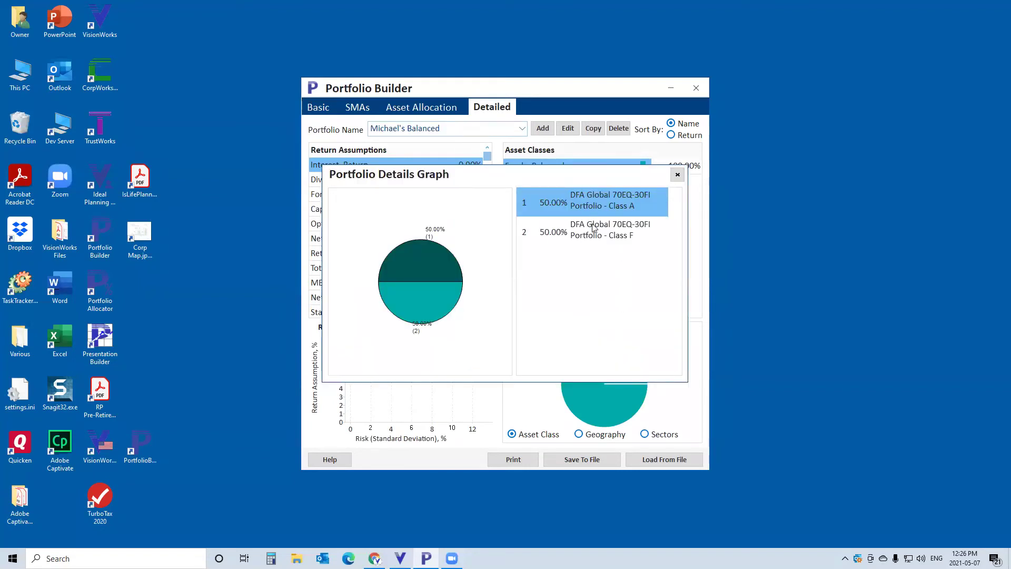
click(678, 175)
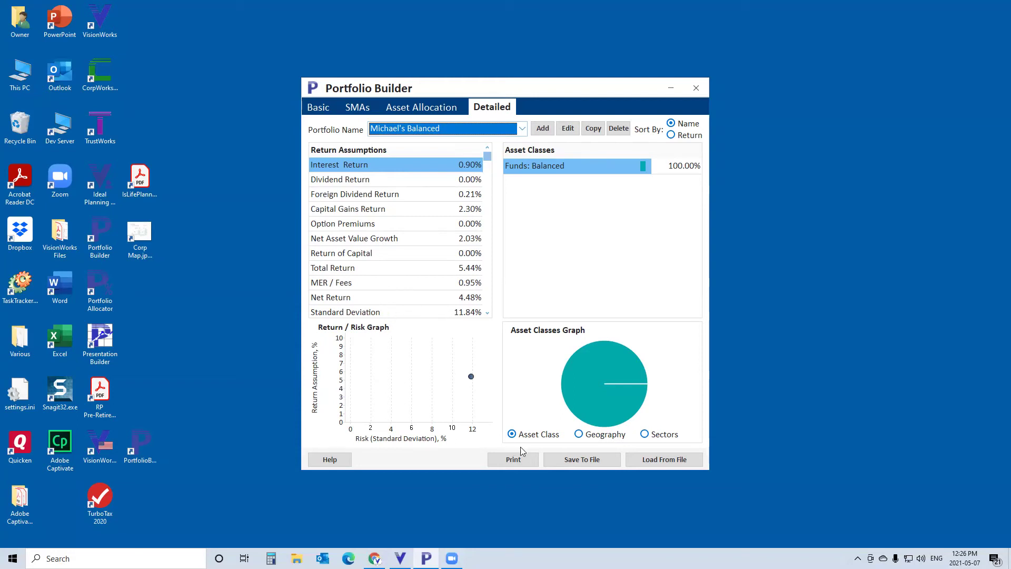
click(579, 435)
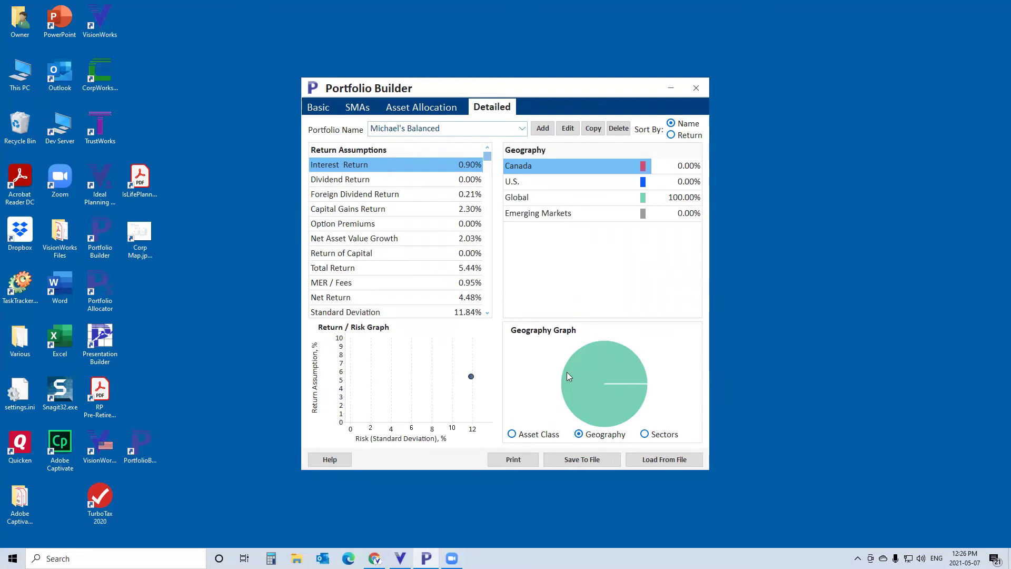
click(644, 434)
click(579, 436)
click(519, 435)
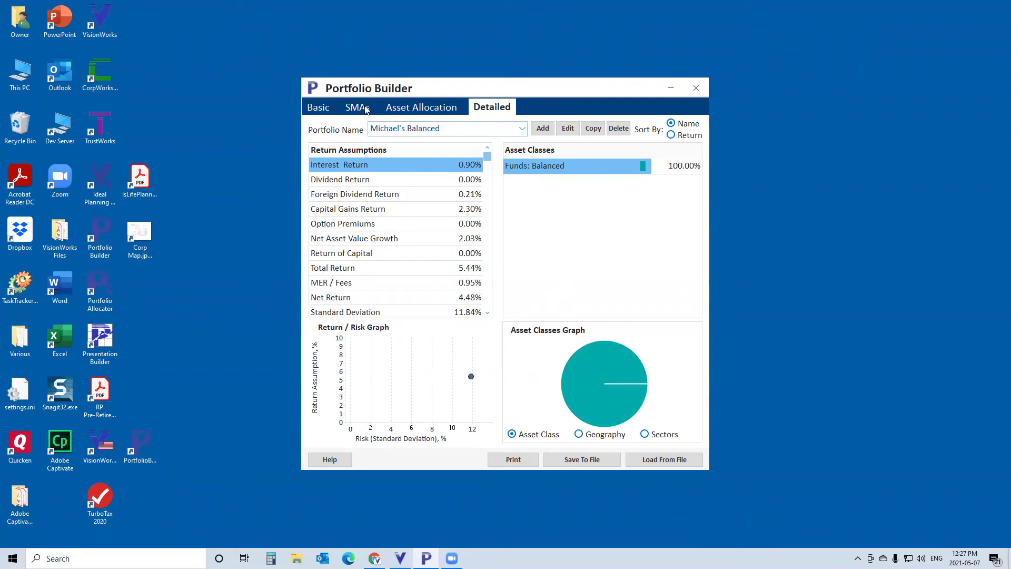
Show the Basic tab's Conservative portfolio assumptions, cancelling the Save To File dialog
click(328, 108)
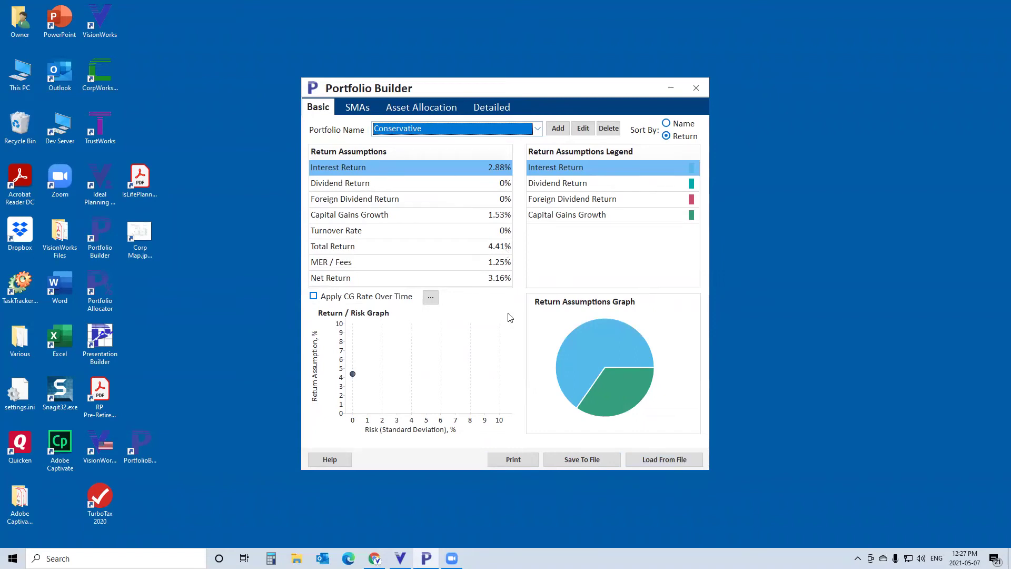
click(571, 454)
click(580, 461)
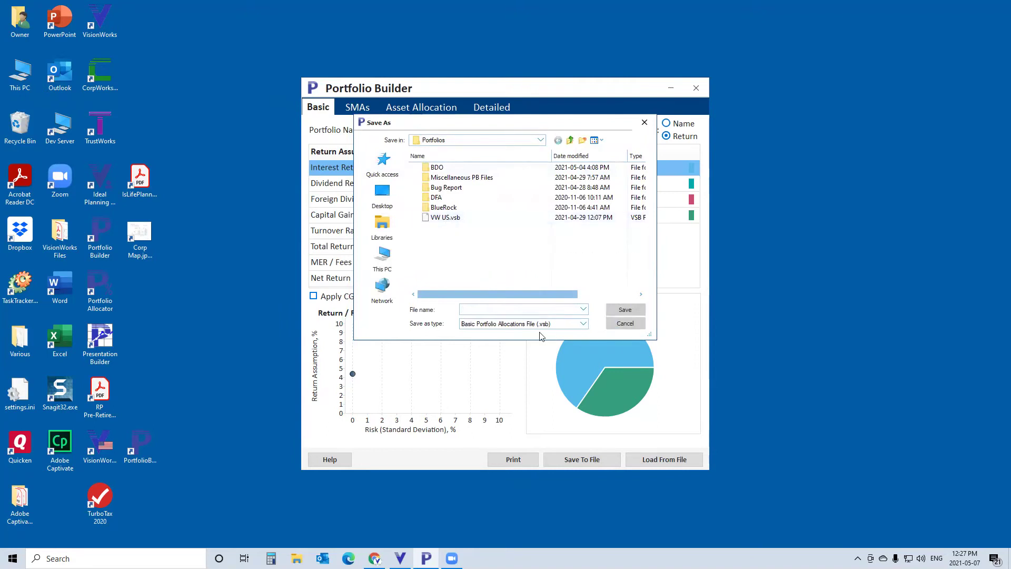
click(625, 324)
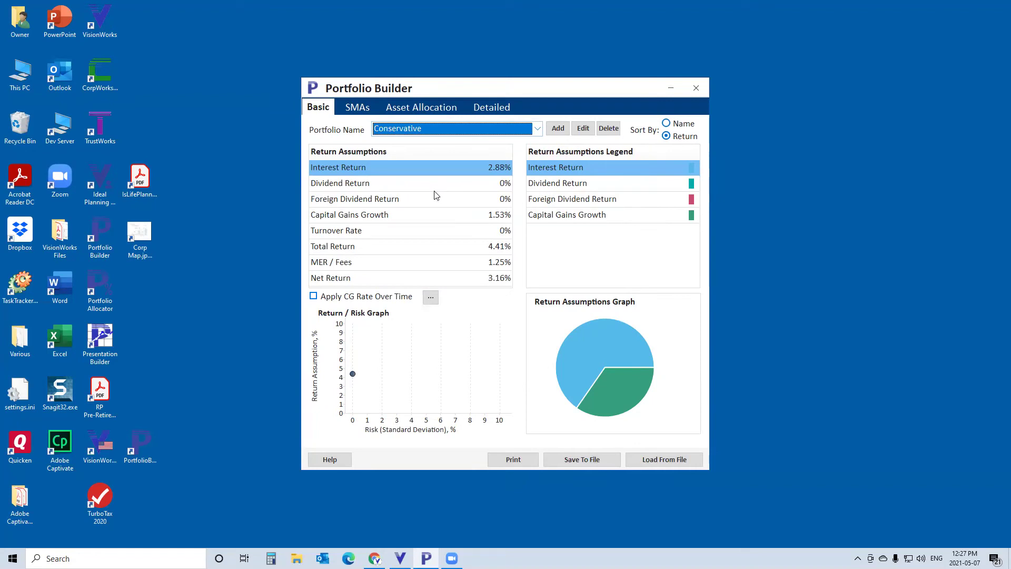
View the separately managed accounts, cancelling the save of SMA portfolios to a file
click(356, 110)
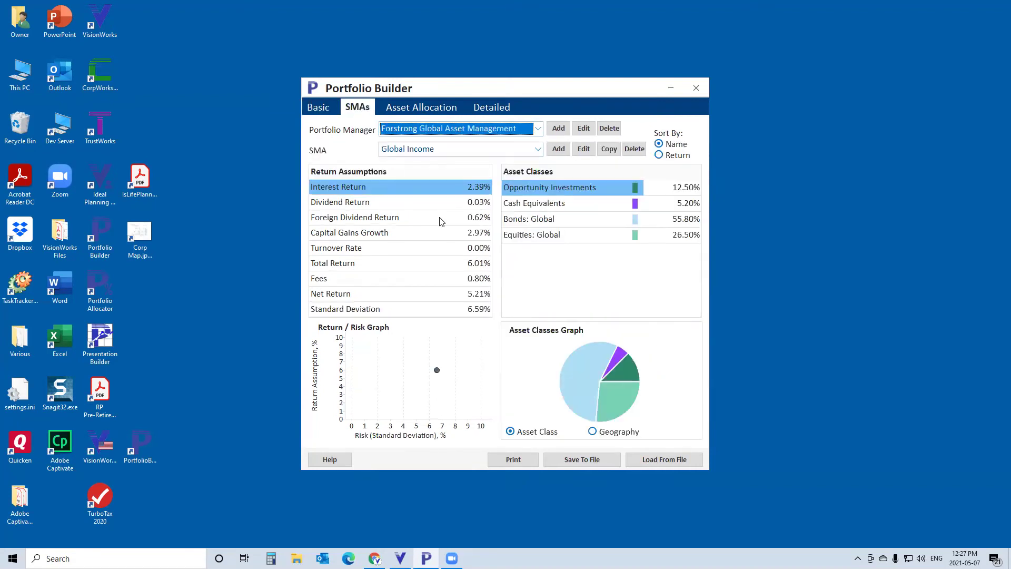
click(581, 461)
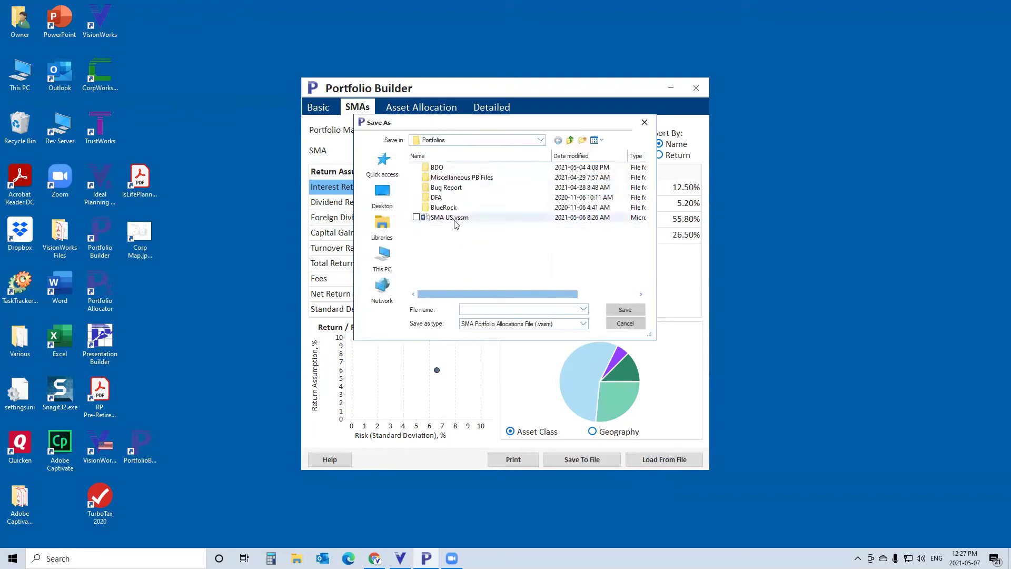
click(626, 323)
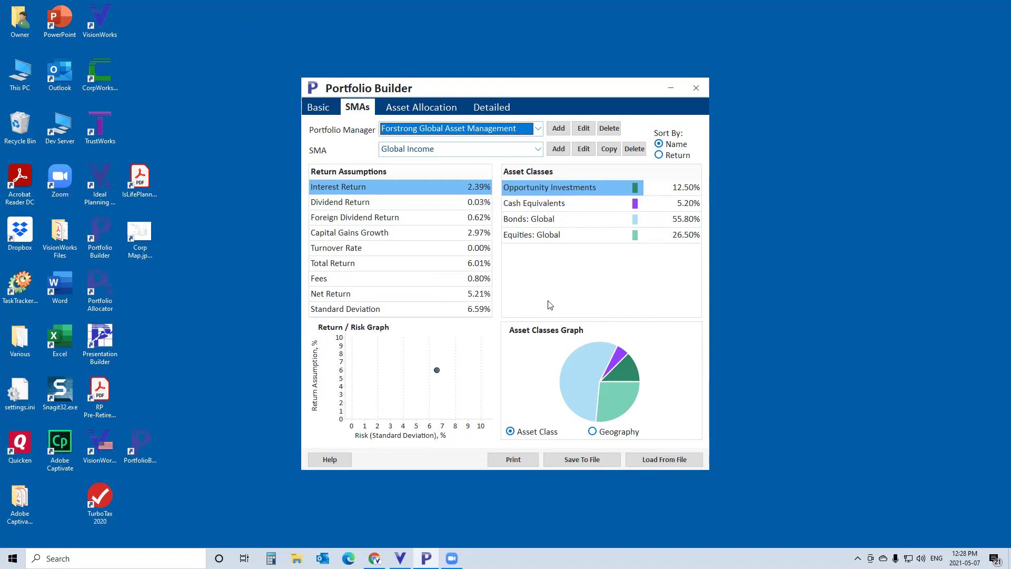
Cancel loading a saved portfolio file and minimize Portfolio Builder
click(659, 462)
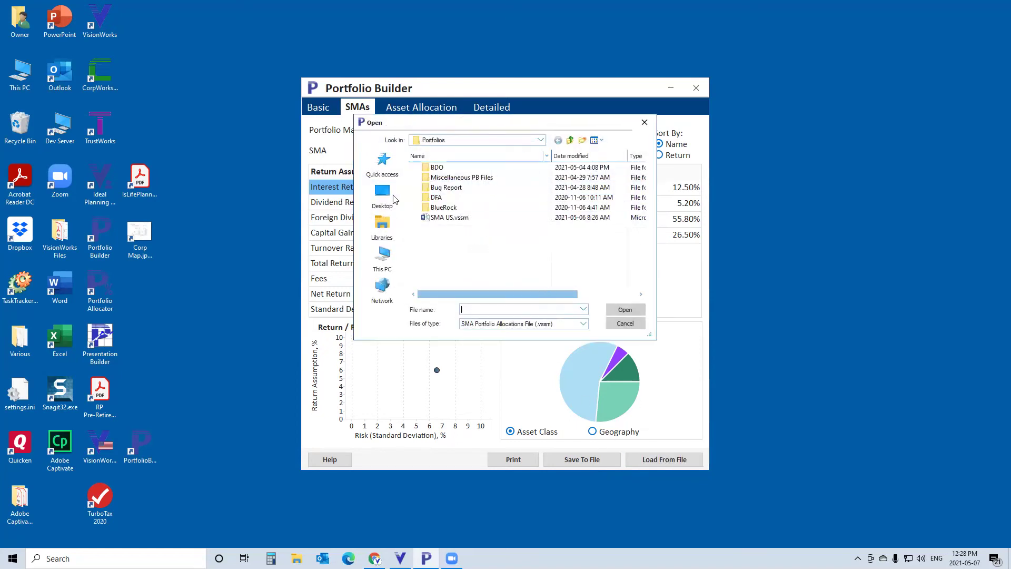
click(625, 324)
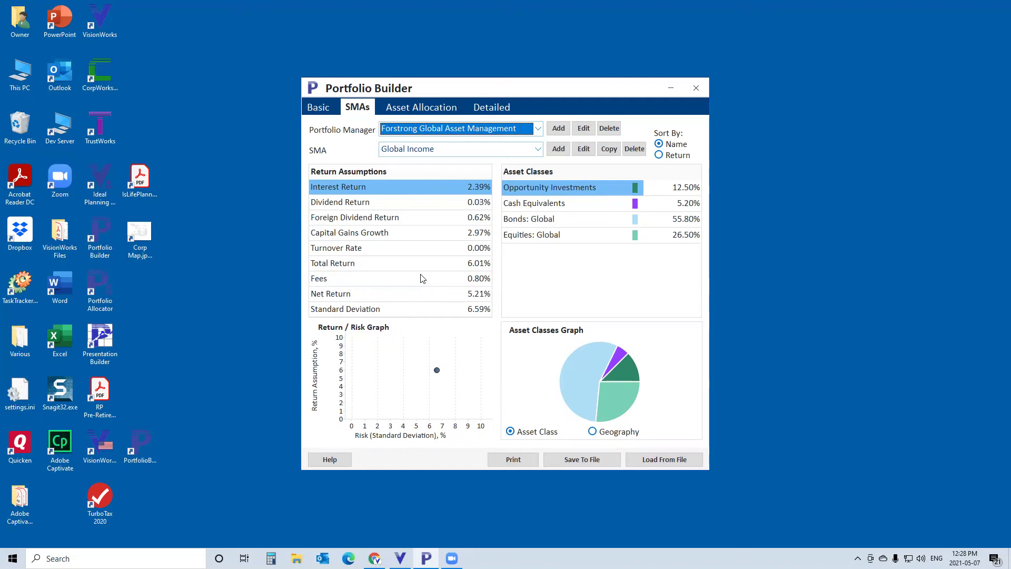
click(671, 92)
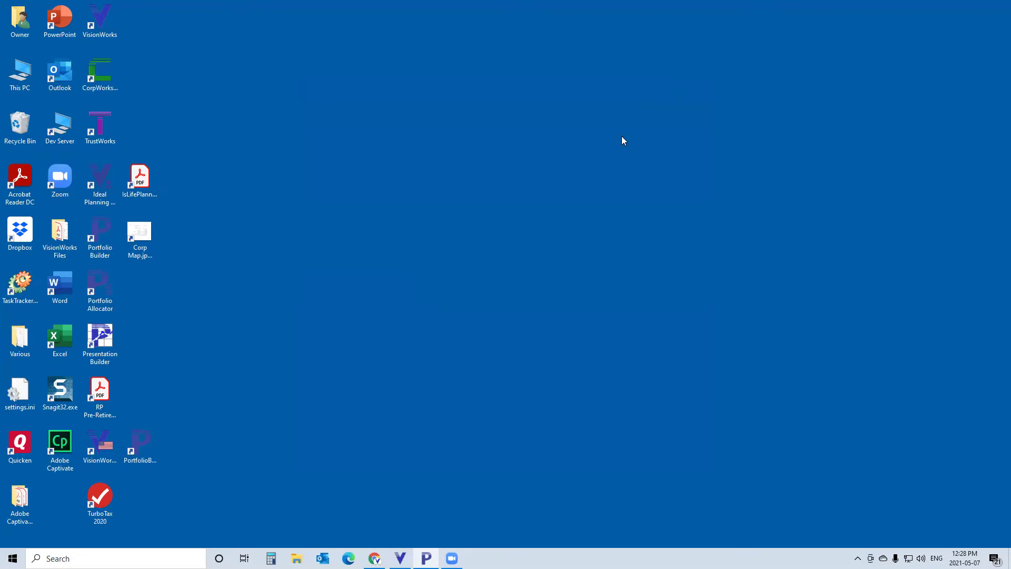
Restore the VisionWorks plan window from the taskbar
click(400, 558)
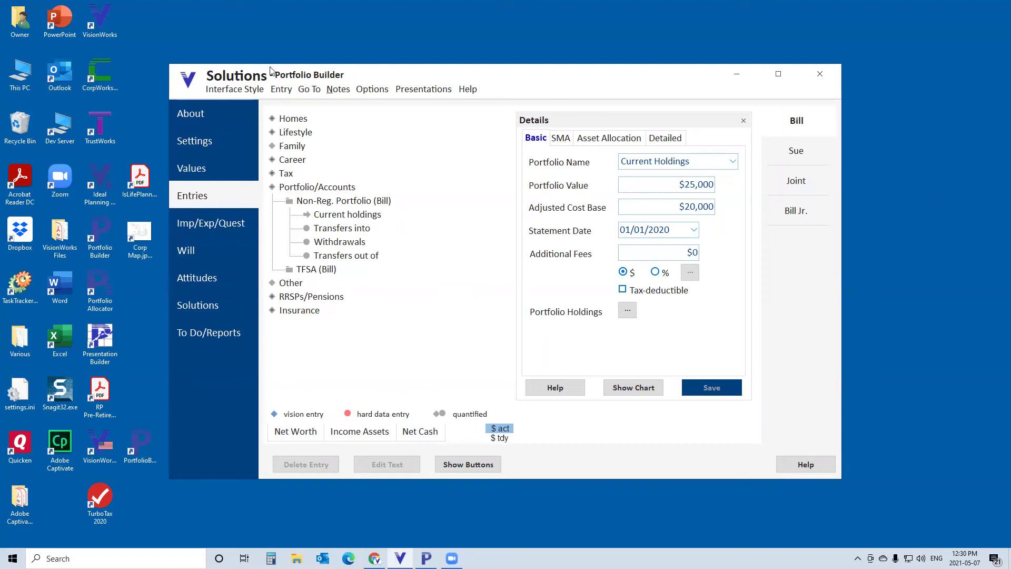
Maximize VisionWorks and show the Solutions Allocation schedule for the non-registered portfolio
click(778, 74)
click(199, 310)
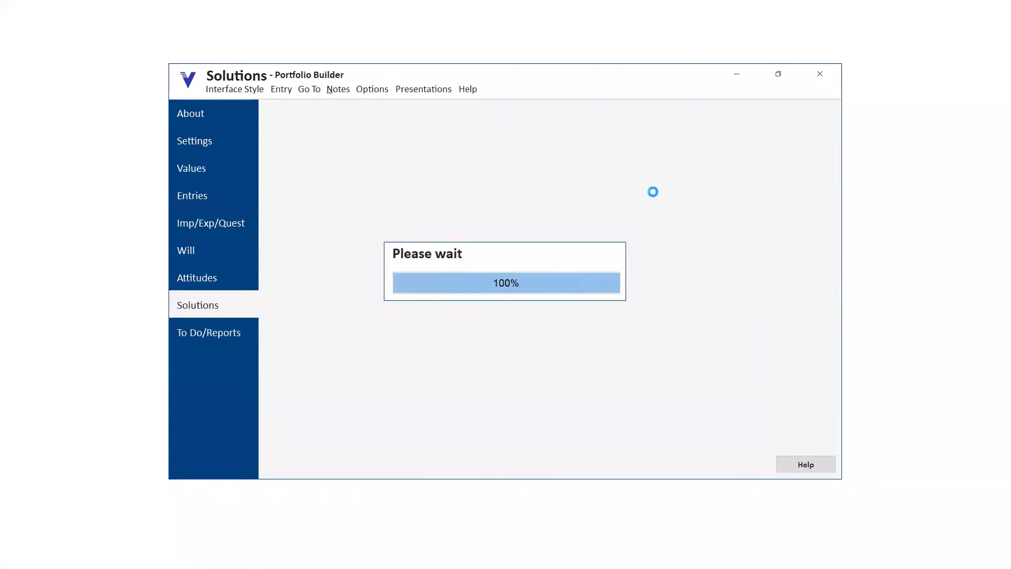
click(568, 118)
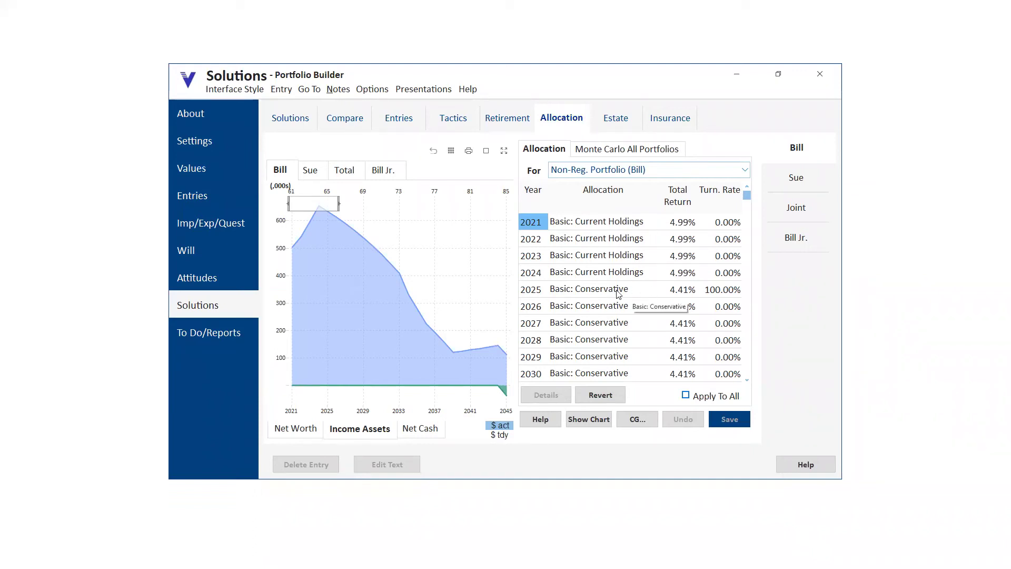
Revert every year to Basic: Current Holdings, apply to all portfolios, and save
click(603, 396)
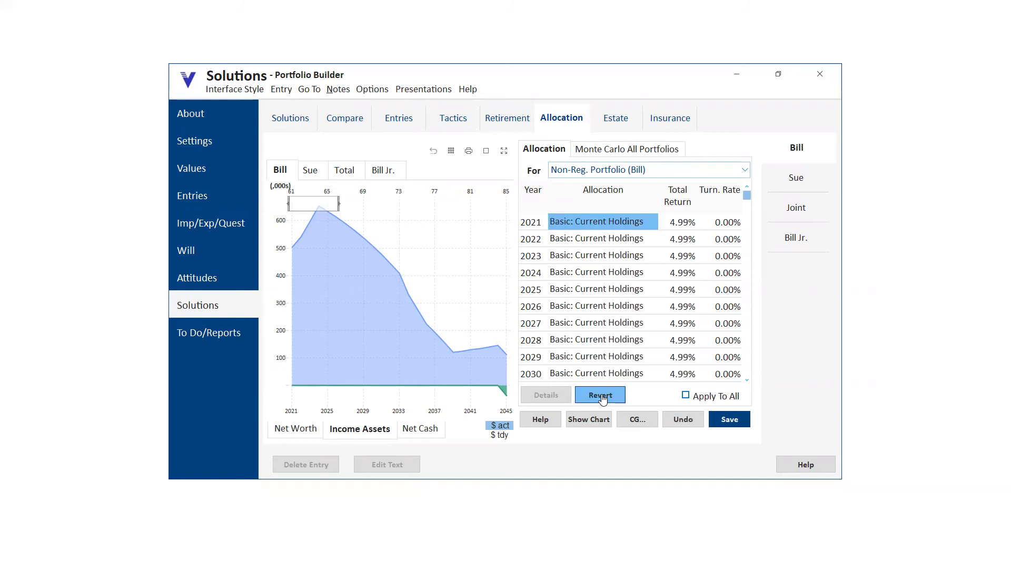
click(686, 396)
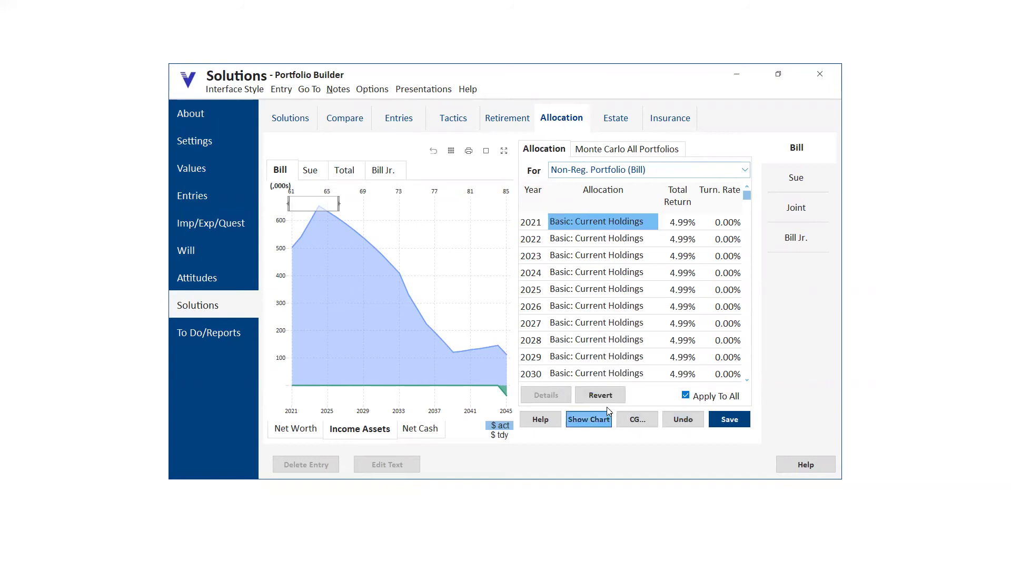
click(729, 419)
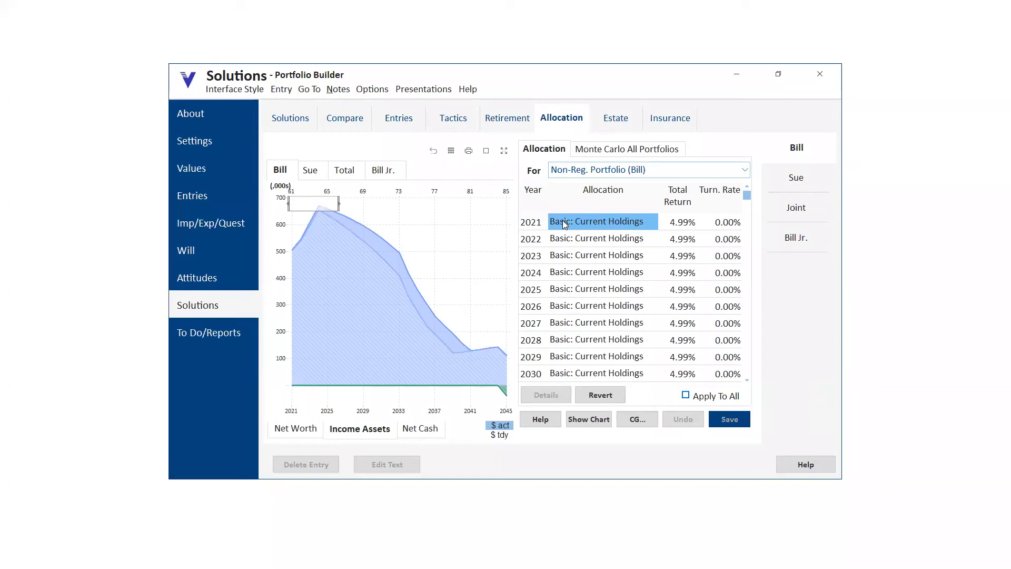
click(747, 168)
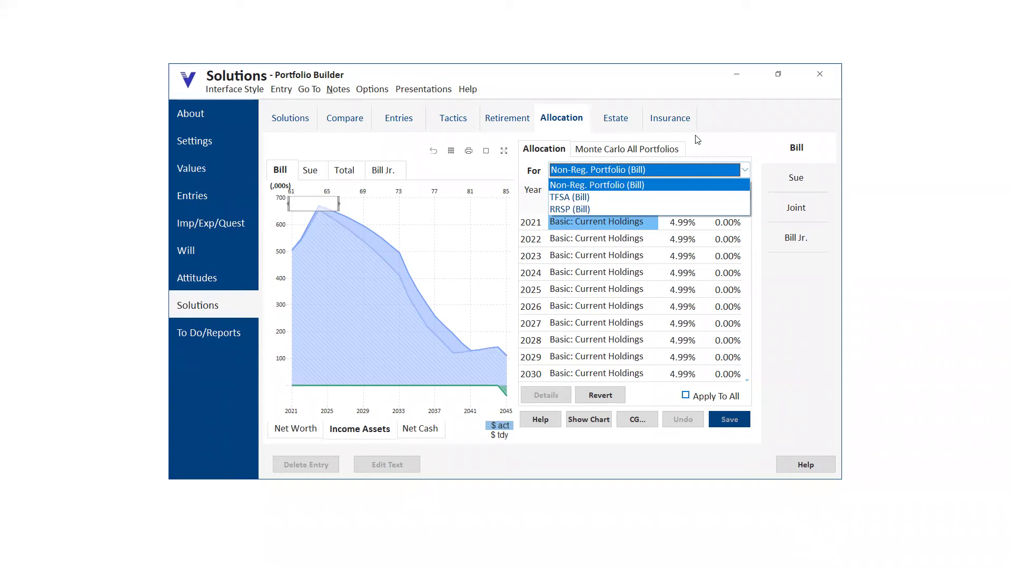
Keep Non-Reg. Portfolio selected as the account shown
click(694, 90)
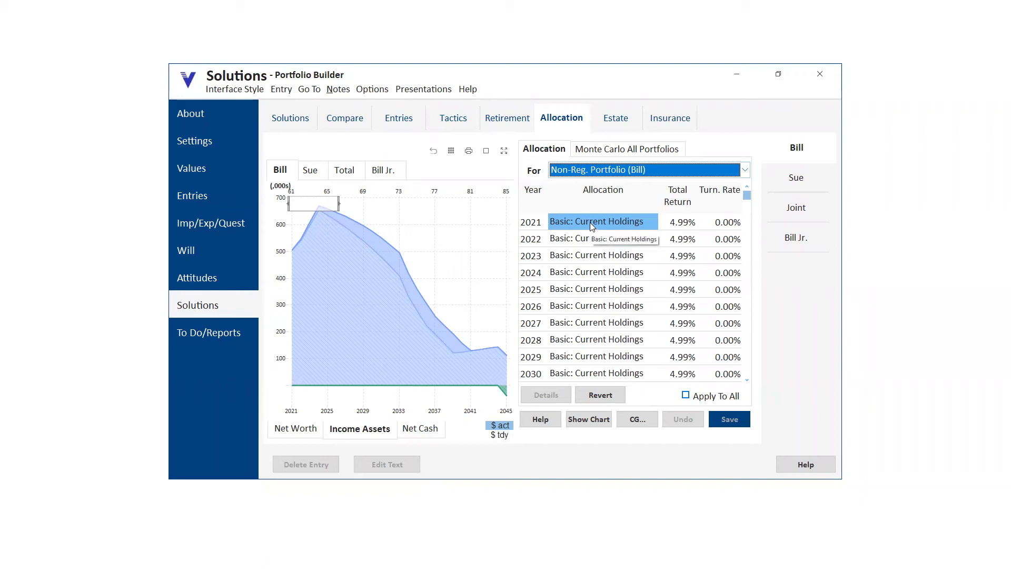
Set the 2026 allocation onward to the detailed portfolio Dtl: Michael's Balanced (5.44%)
click(572, 307)
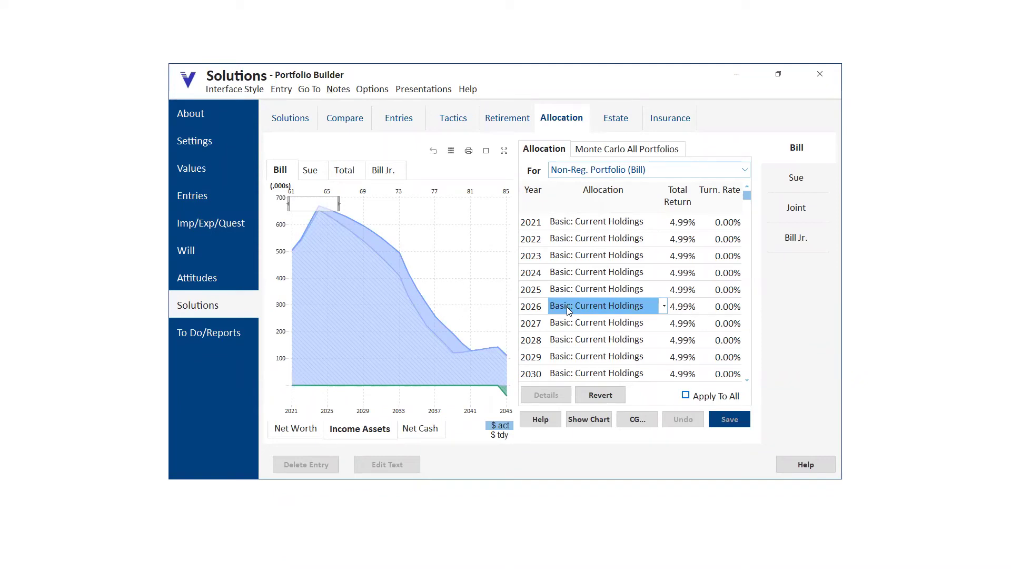
click(567, 307)
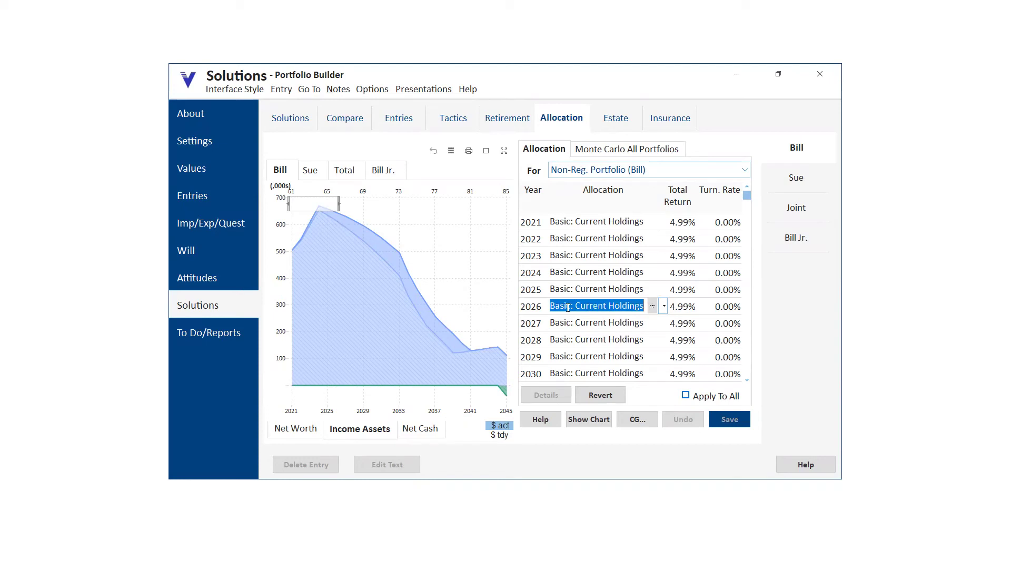
click(652, 307)
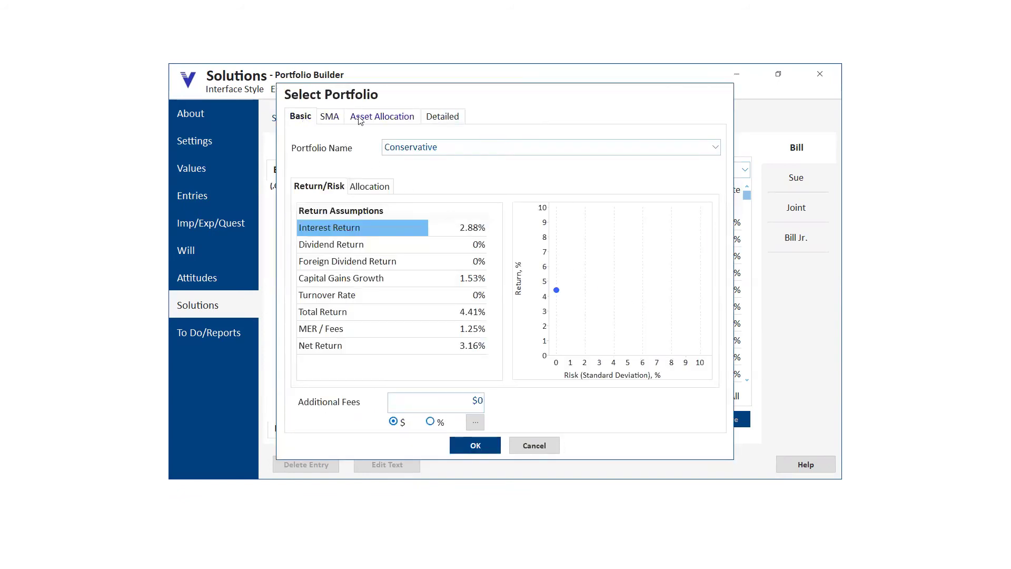
click(454, 120)
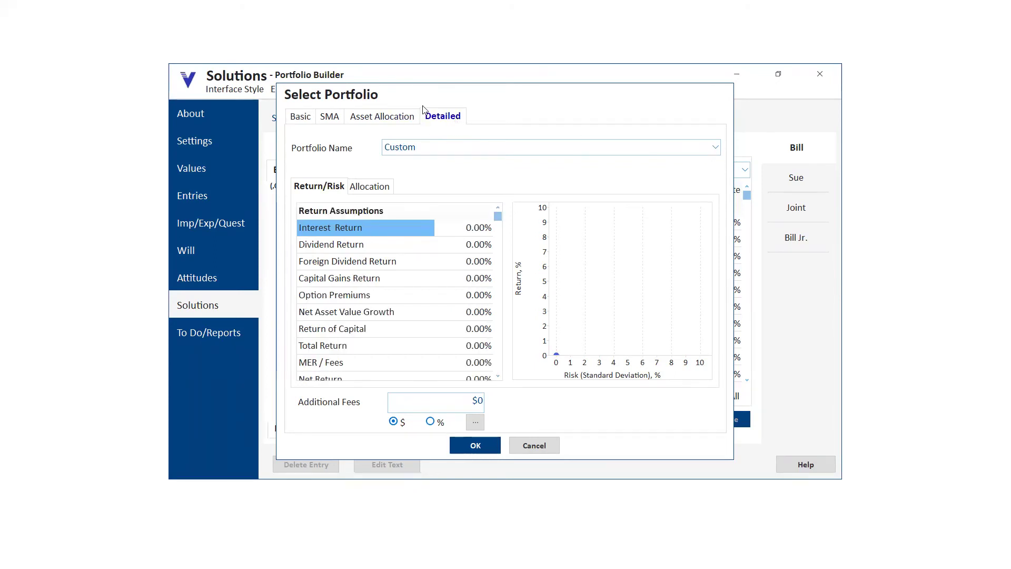
click(719, 153)
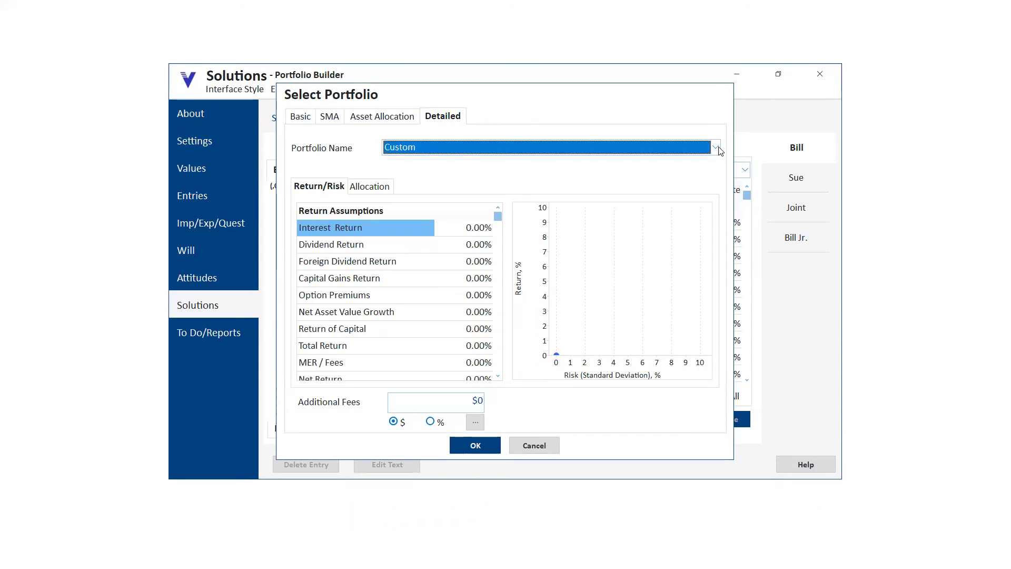
click(424, 174)
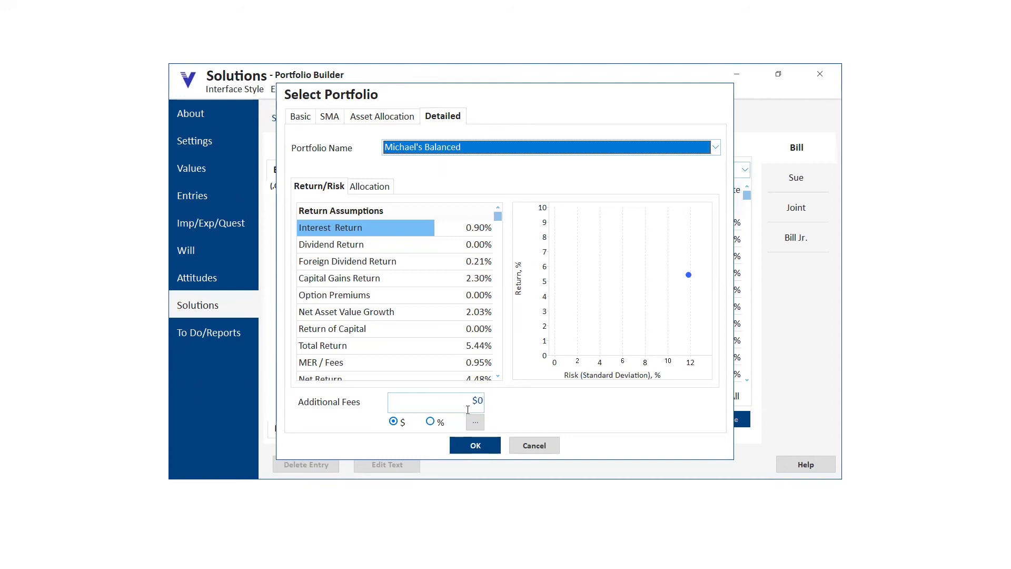
click(476, 446)
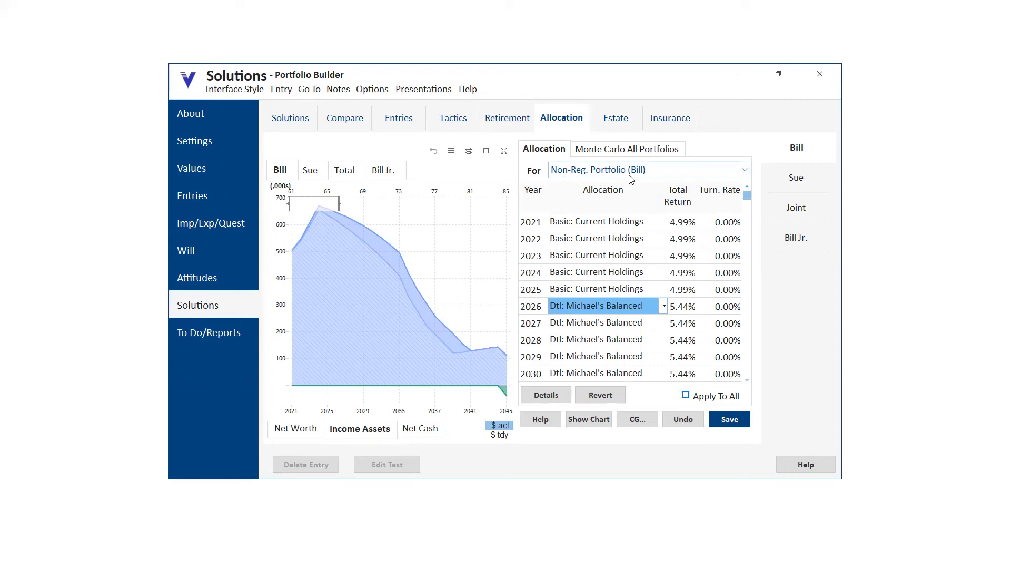
Apply the portfolio change to all portfolios, save the plan, and reopen the 2026 allocation for editing
click(685, 396)
click(729, 424)
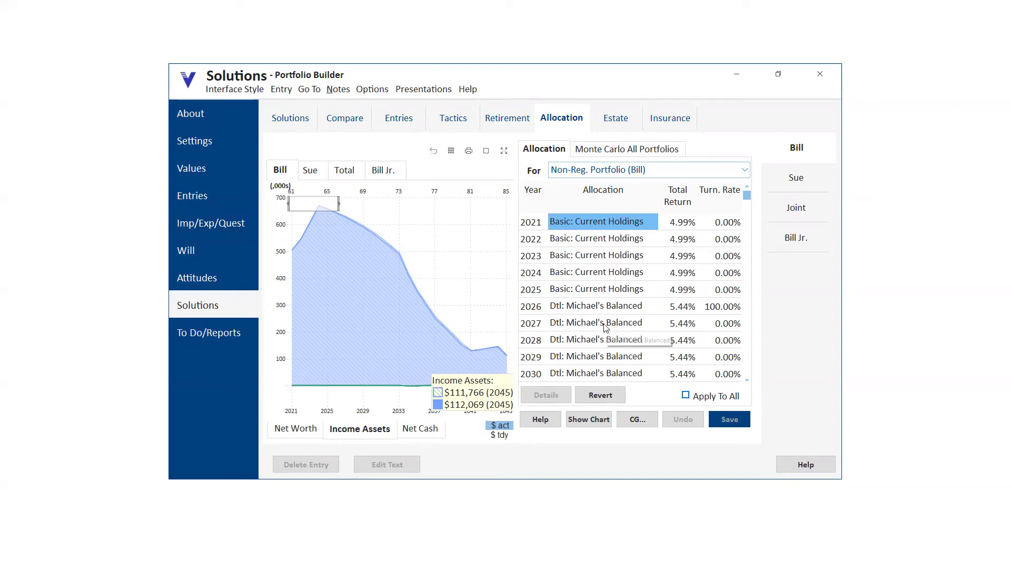
click(571, 305)
click(569, 304)
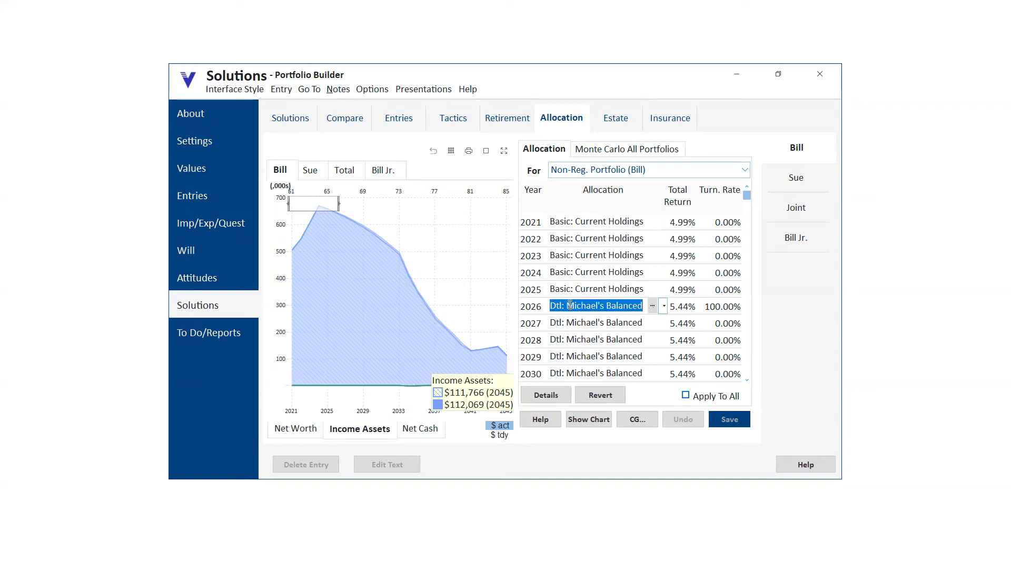
Set the 2026 allocation to the basic Conservative portfolio, save it, and return to Entries
click(653, 307)
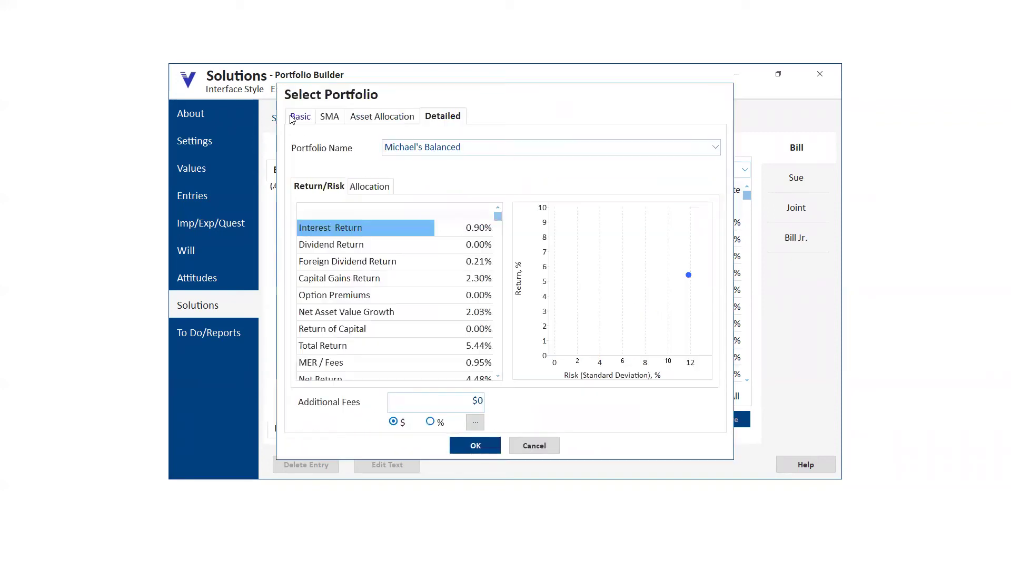
click(301, 119)
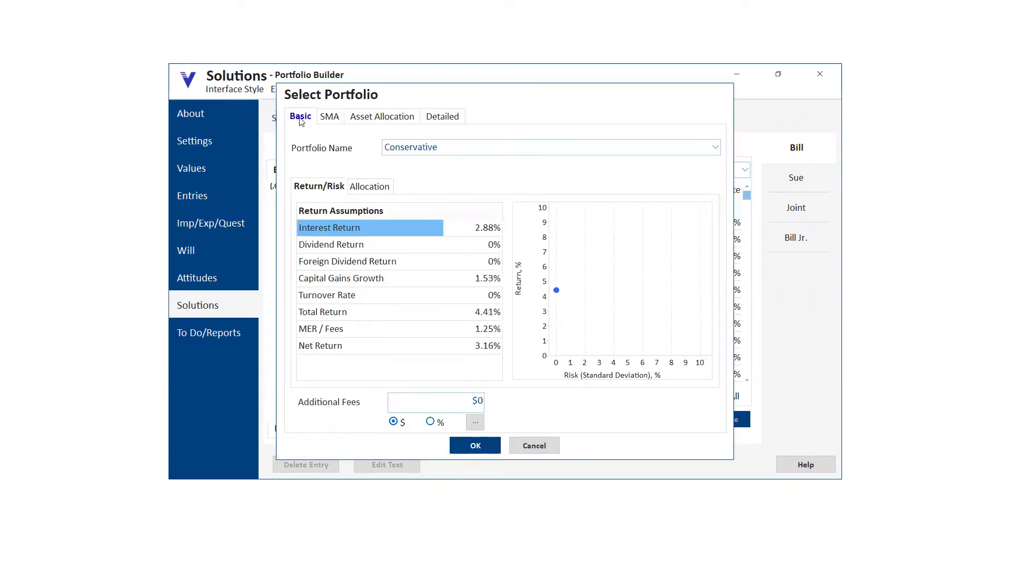
click(485, 448)
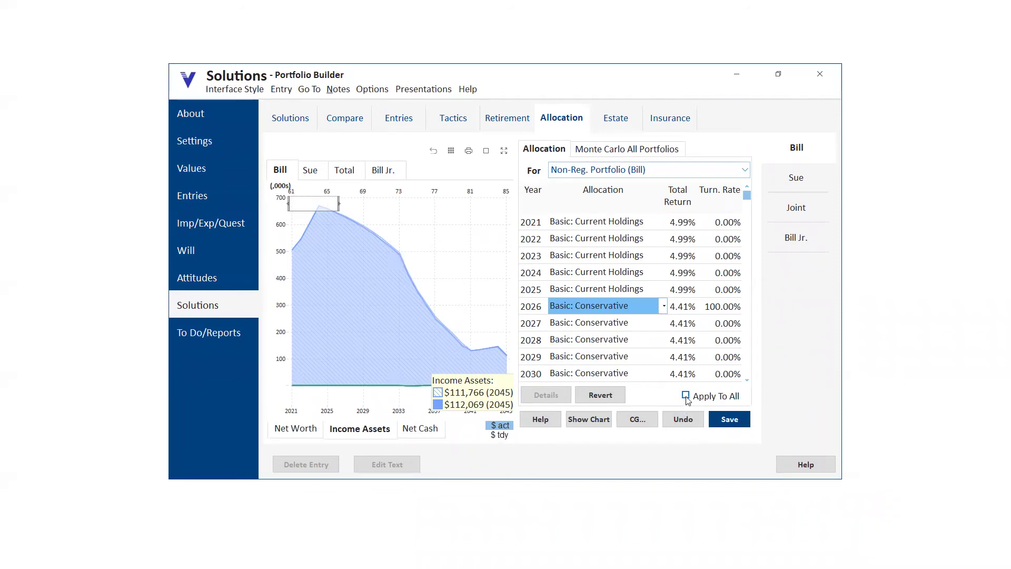
click(728, 418)
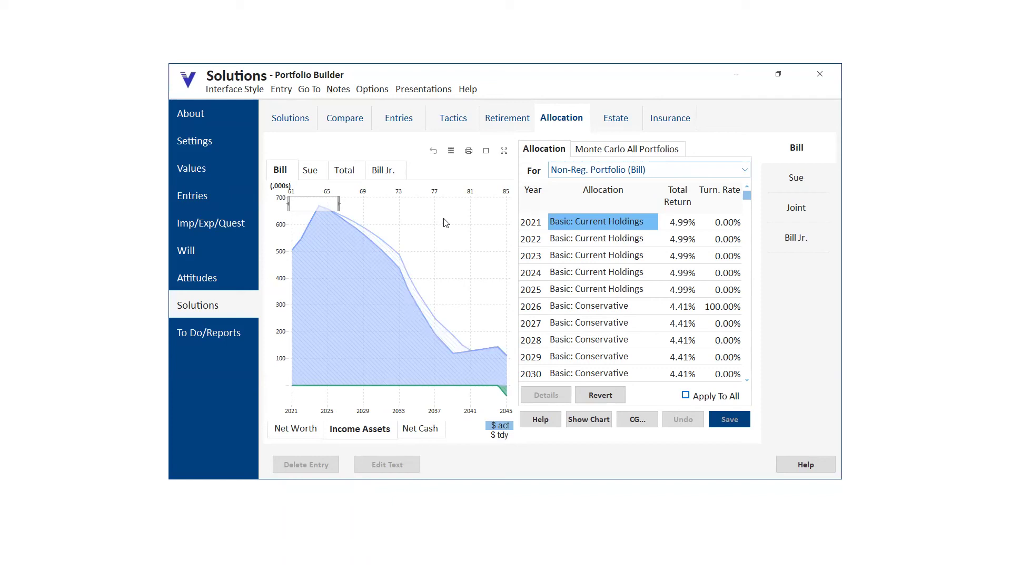
click(399, 118)
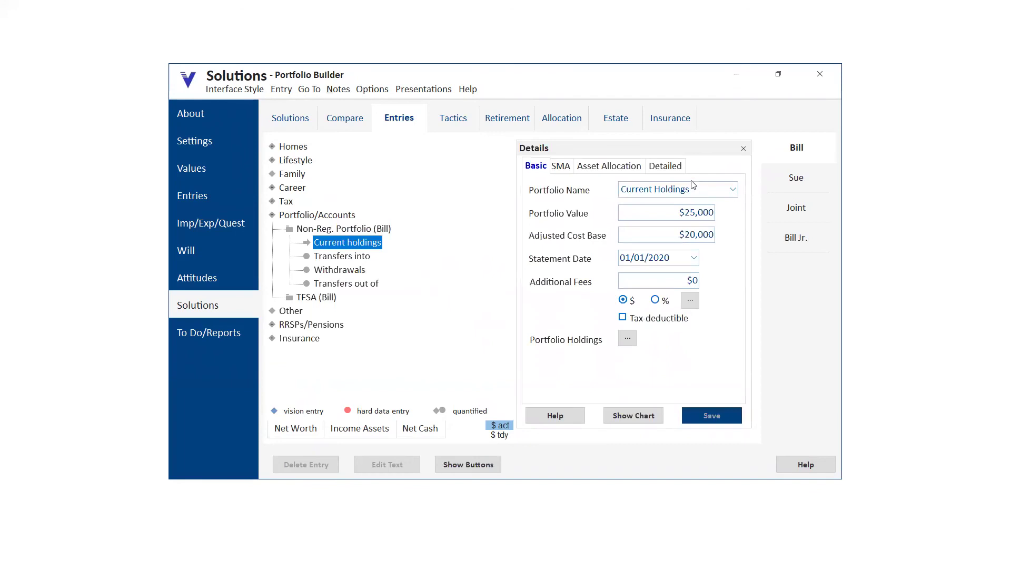
Show Current Holdings' detailed fields, open Portfolio Holdings to check Import sources, then cancel
click(675, 169)
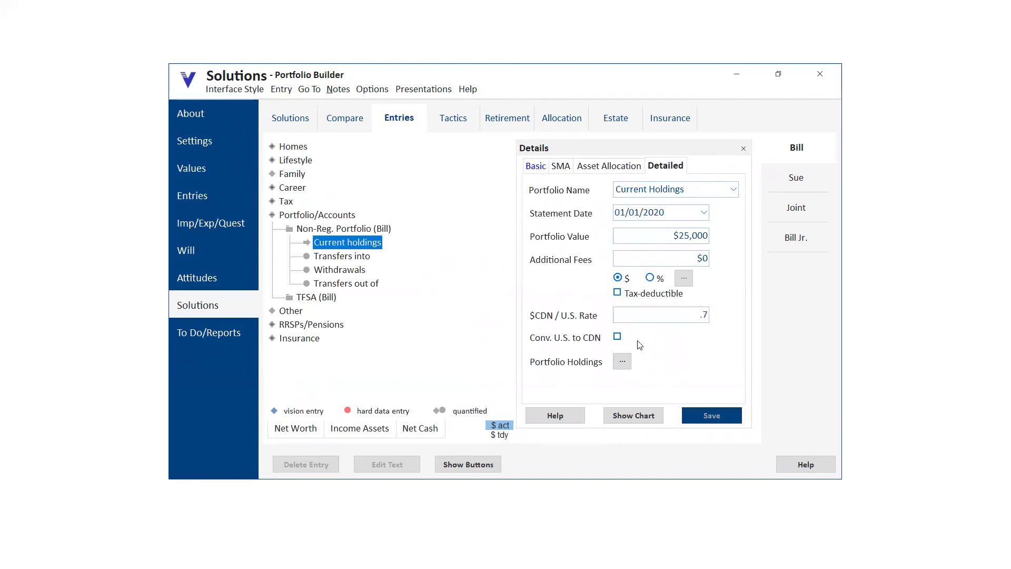
click(622, 362)
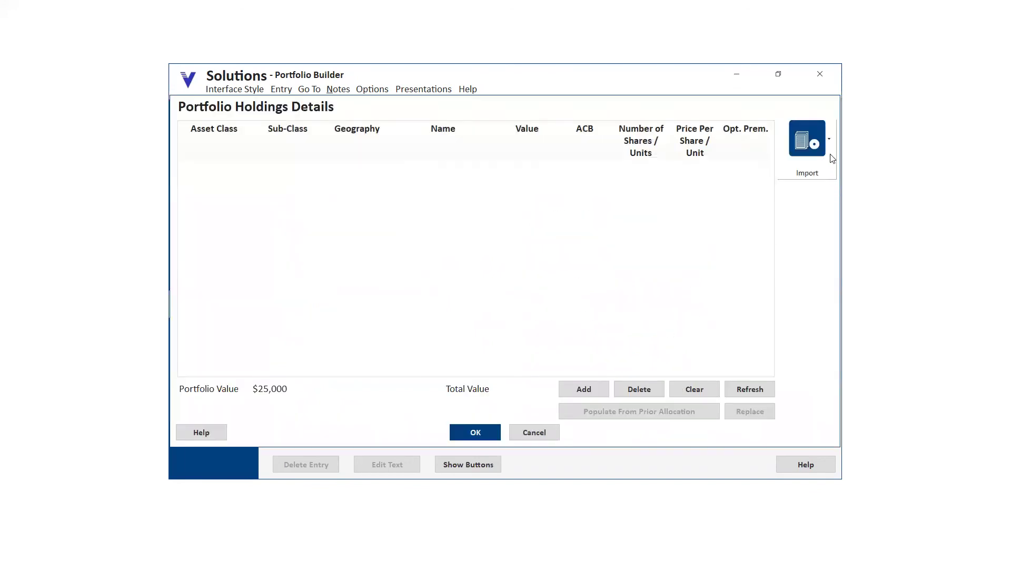
click(814, 149)
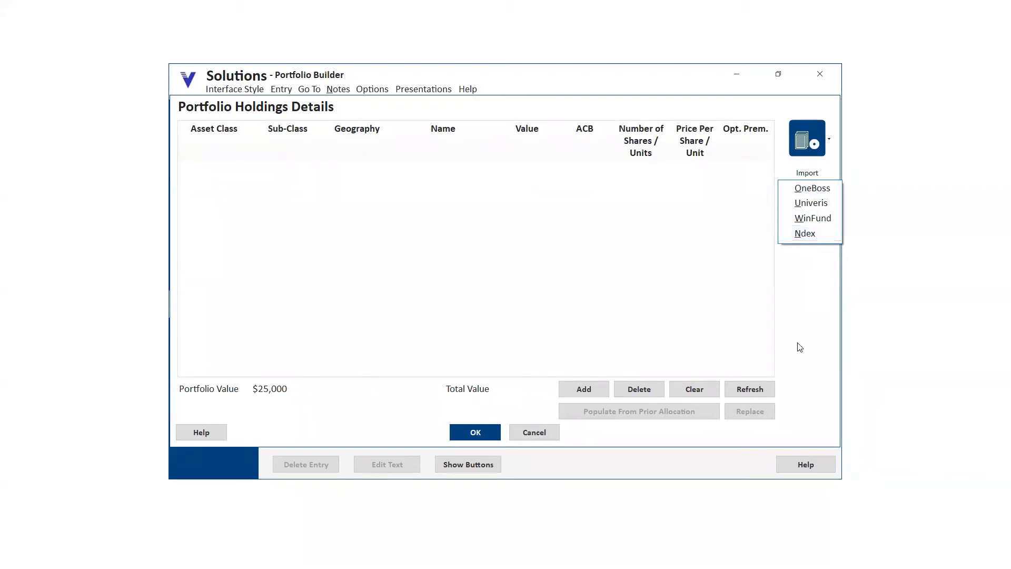
click(535, 435)
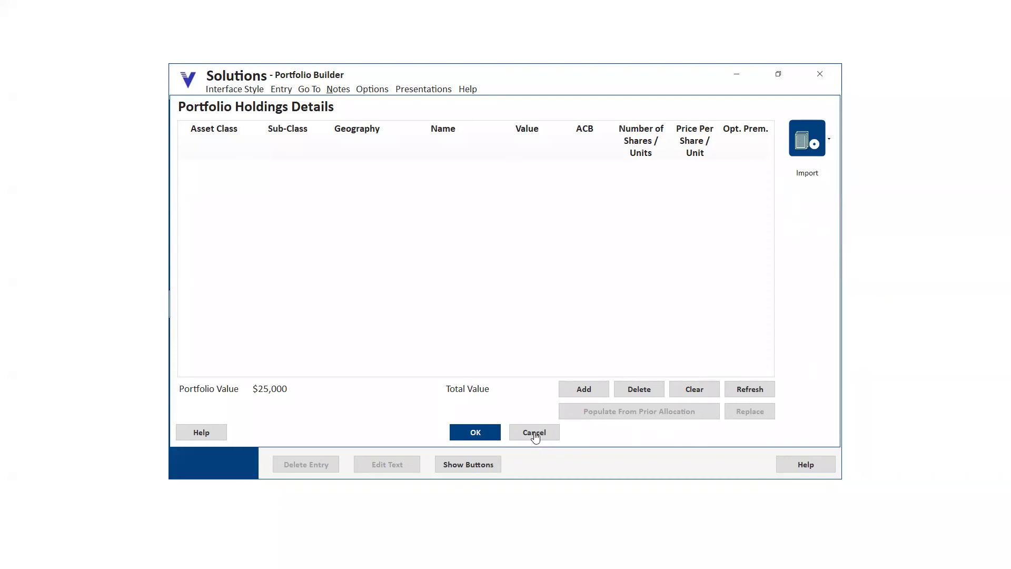
click(535, 435)
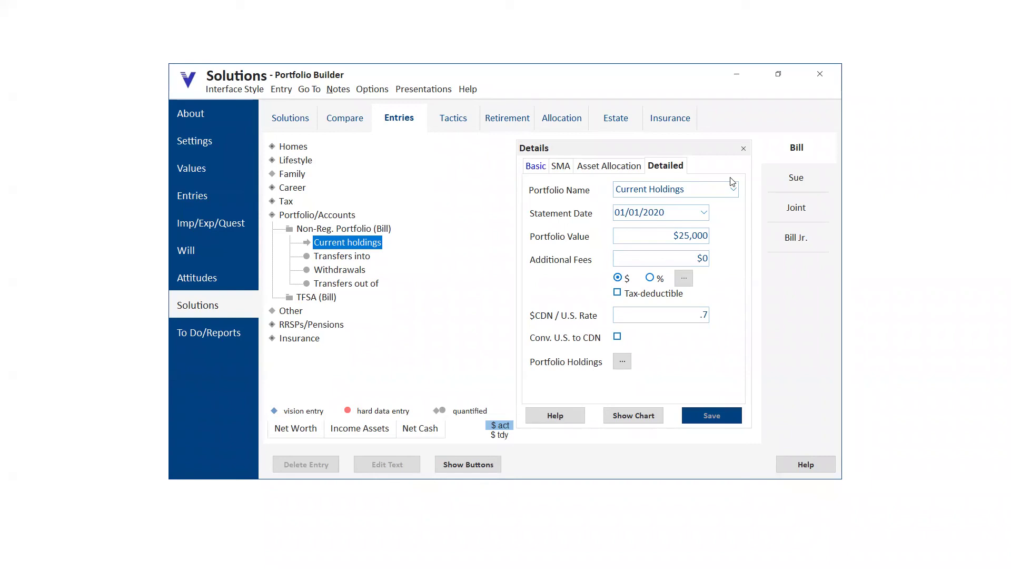
click(444, 94)
Run Real Time Mode maximized, toggling to today's dollars and back to actual dollars
click(445, 121)
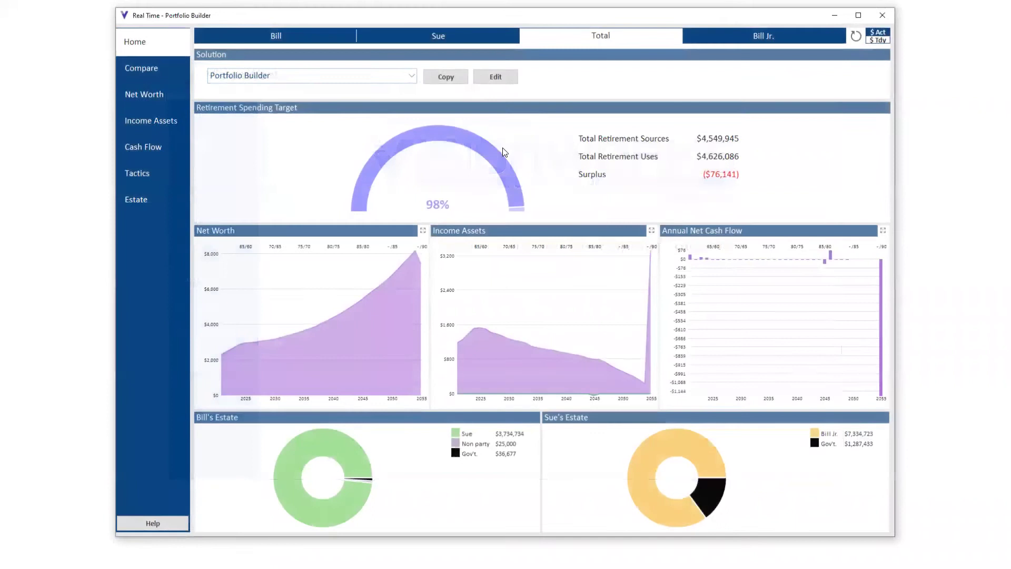
click(859, 15)
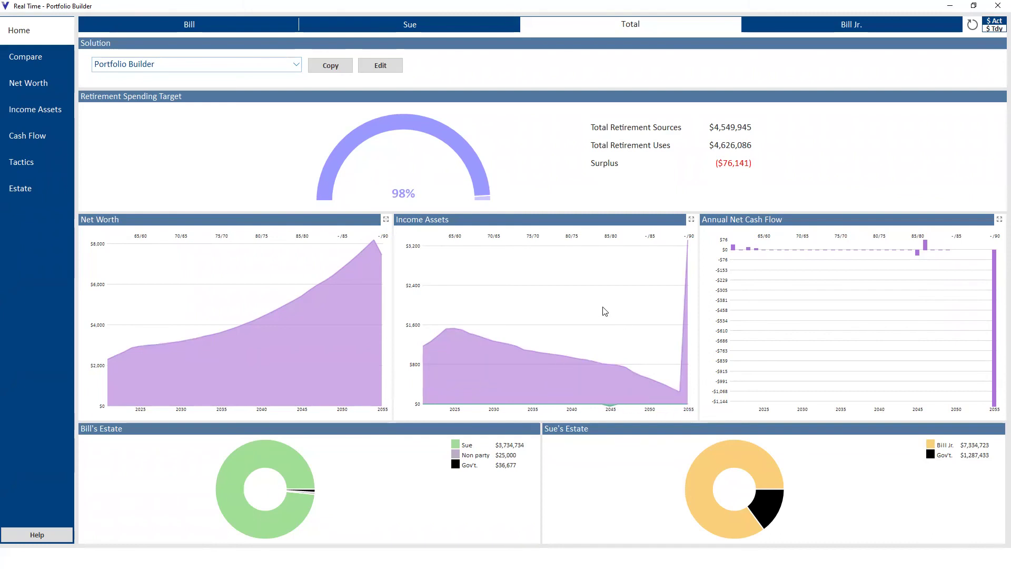
click(995, 29)
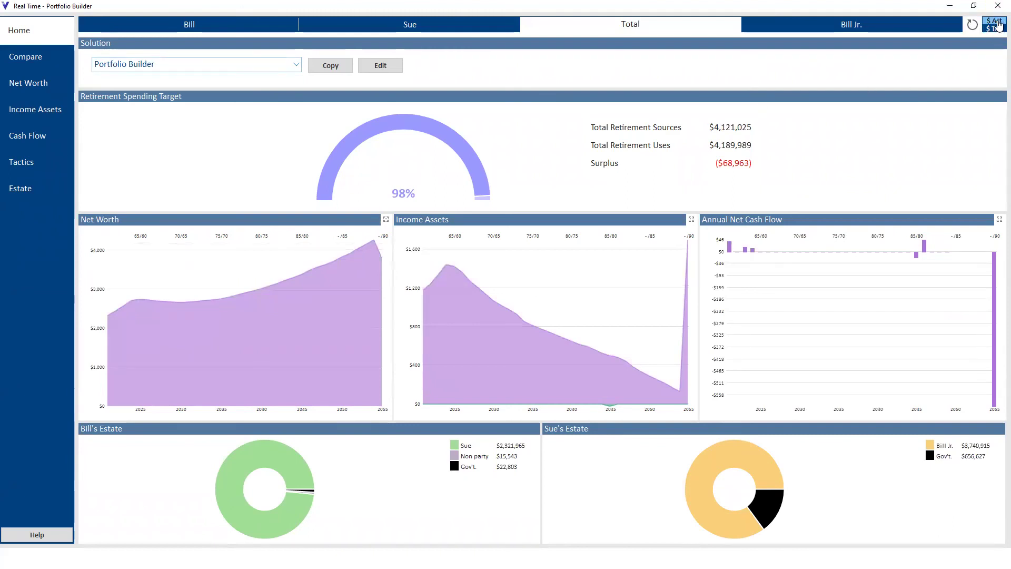
click(995, 21)
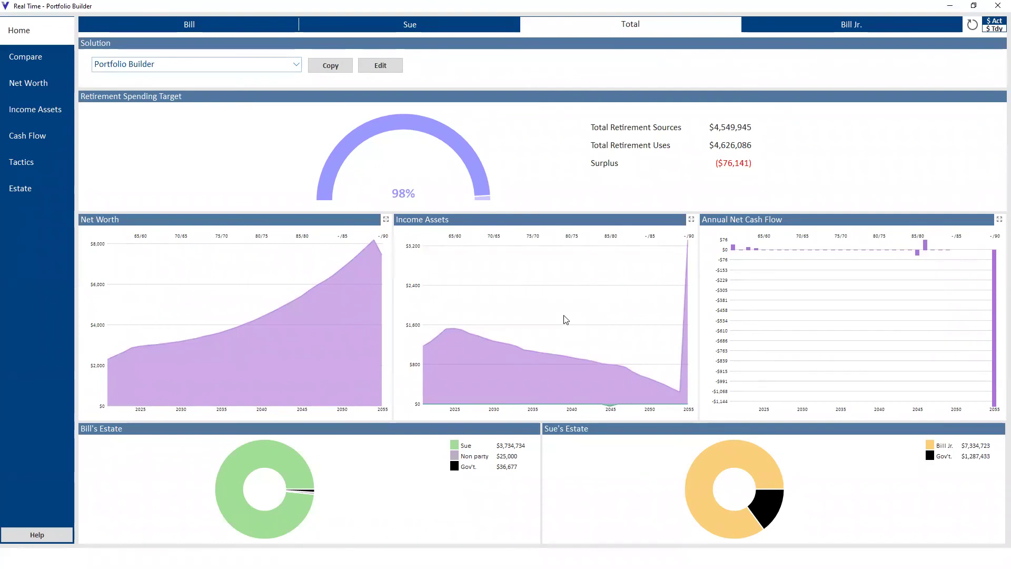
Raise 'Take a winter vacation' under Lifestyle Expenses > Vacations to about $15,000 a year and save
click(30, 142)
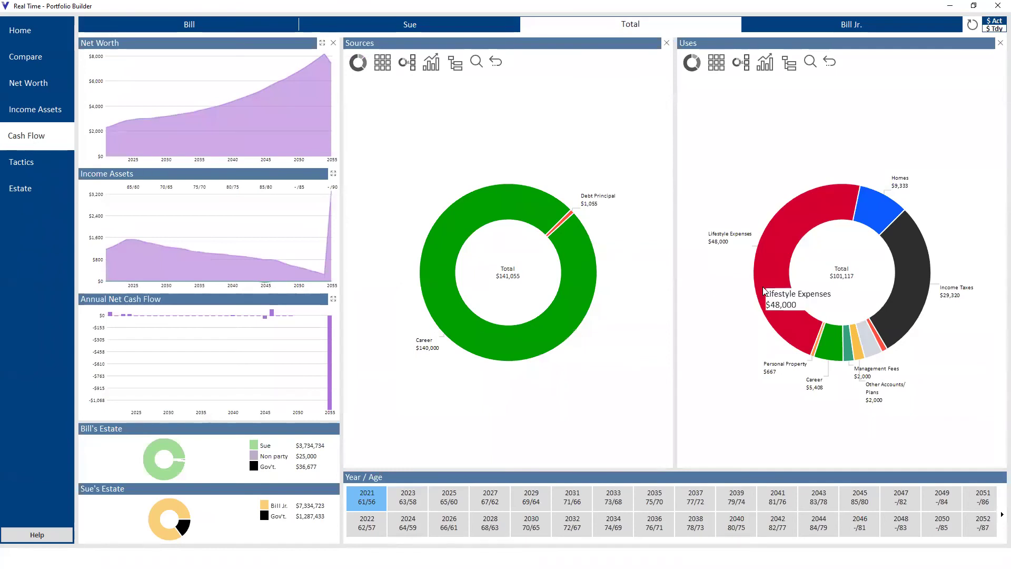
click(763, 291)
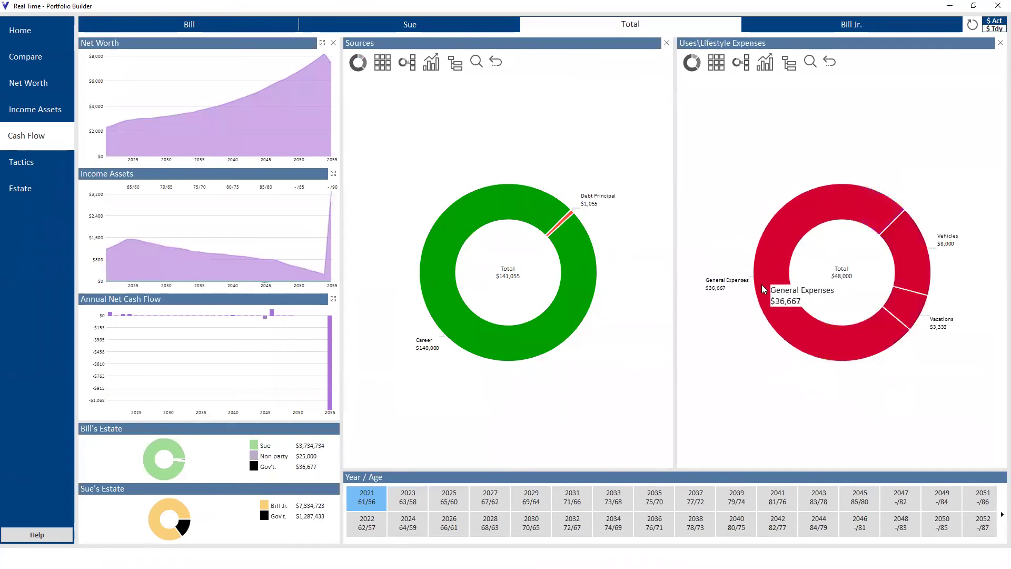
click(923, 313)
click(914, 312)
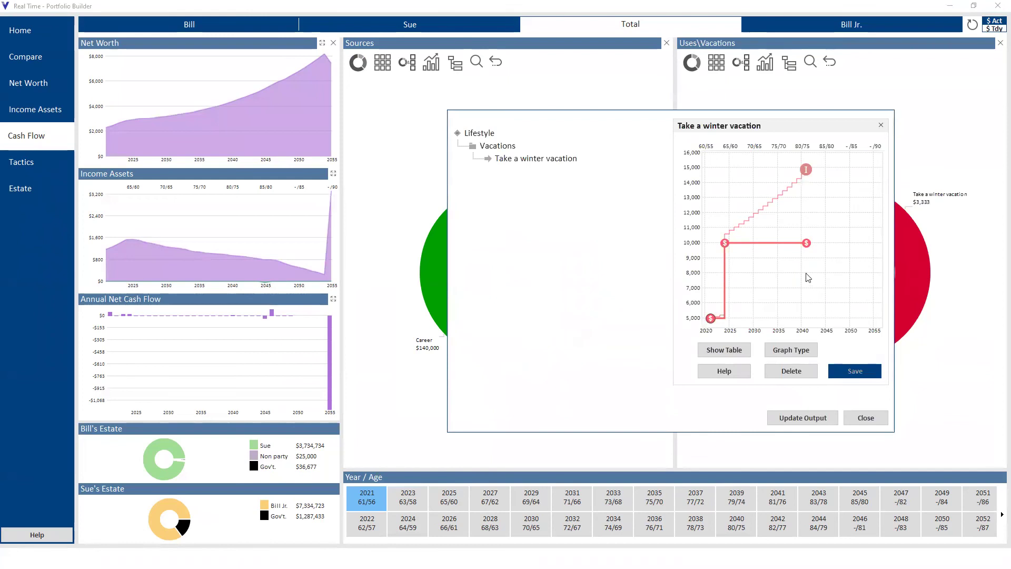
mouse_move(726, 245)
drag(725, 245, 728, 170)
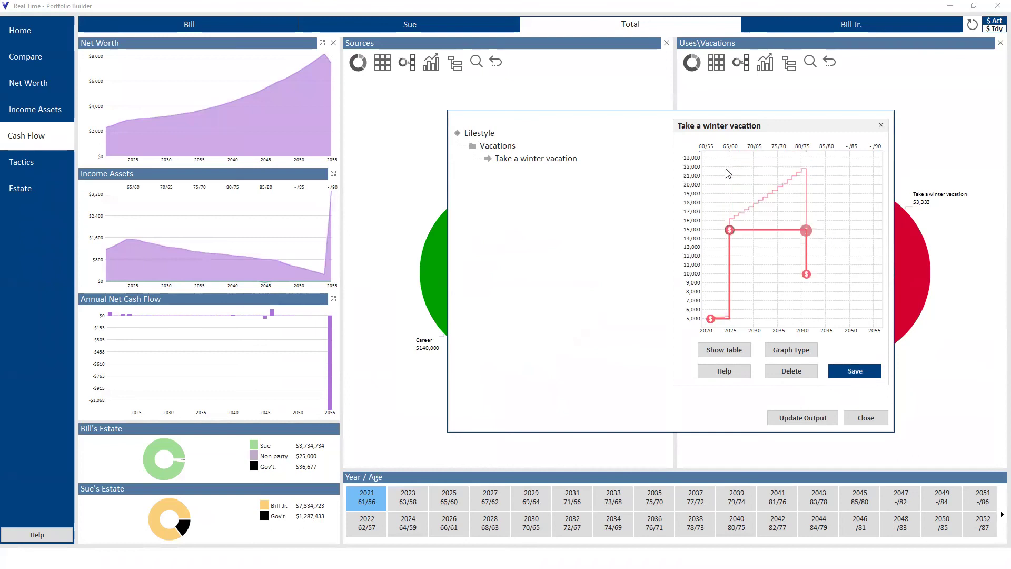
drag(804, 274, 804, 230)
click(854, 372)
click(864, 418)
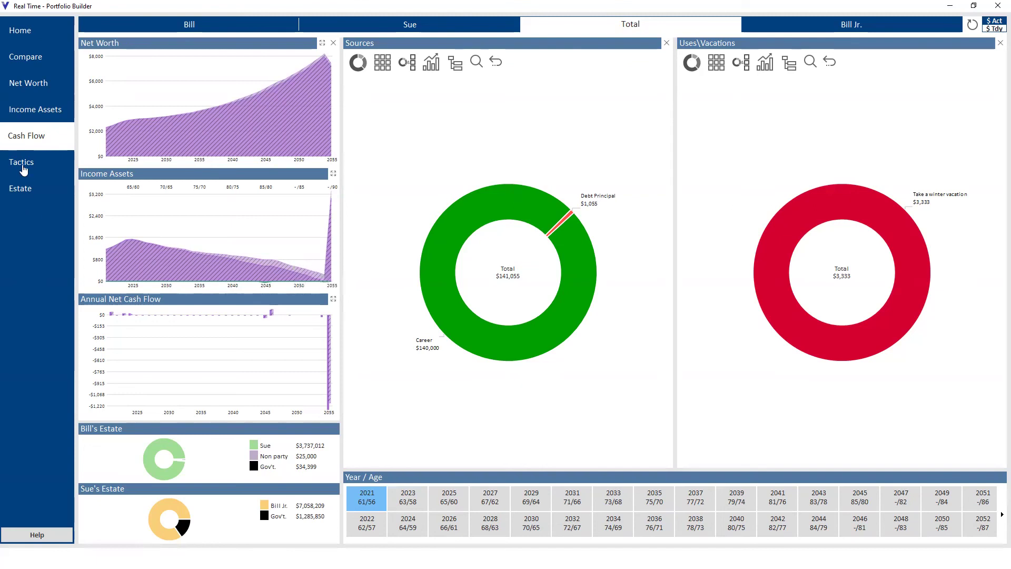
Review Bill's Non-Reg. Portfolio allocations under Tactics > Allocation, selecting the 2026 entry, then open Compare
click(24, 166)
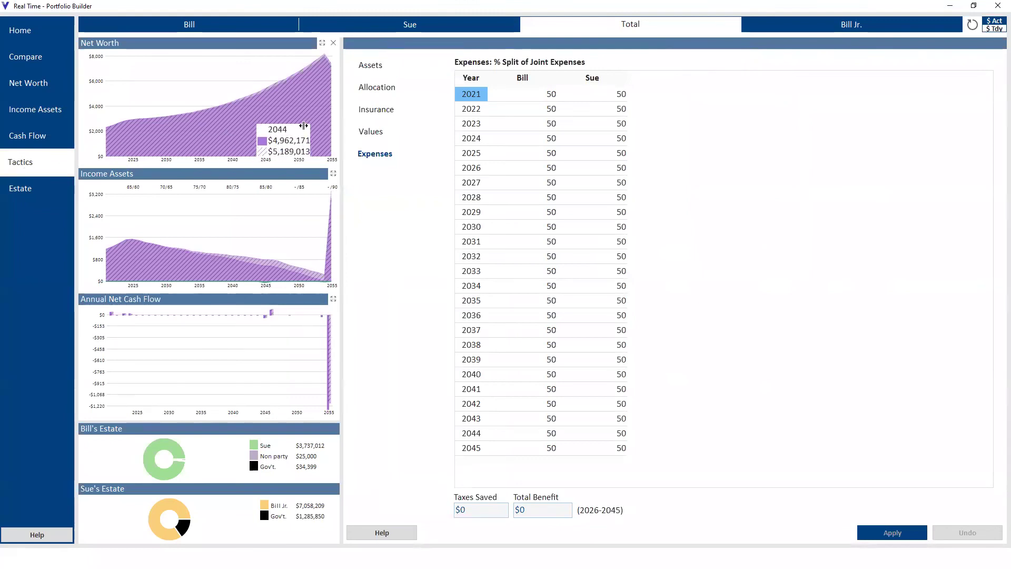
click(374, 90)
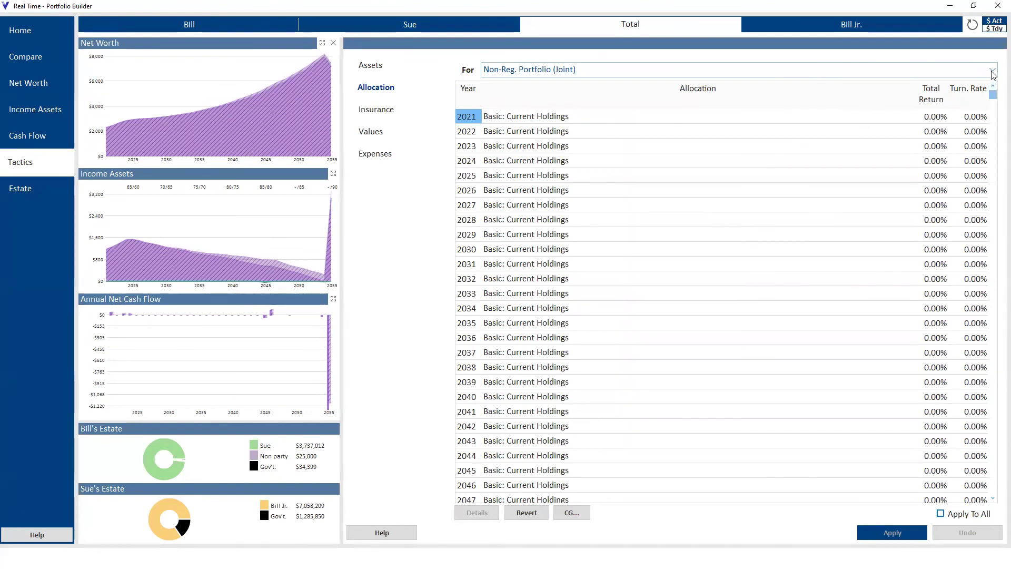
click(993, 72)
click(992, 71)
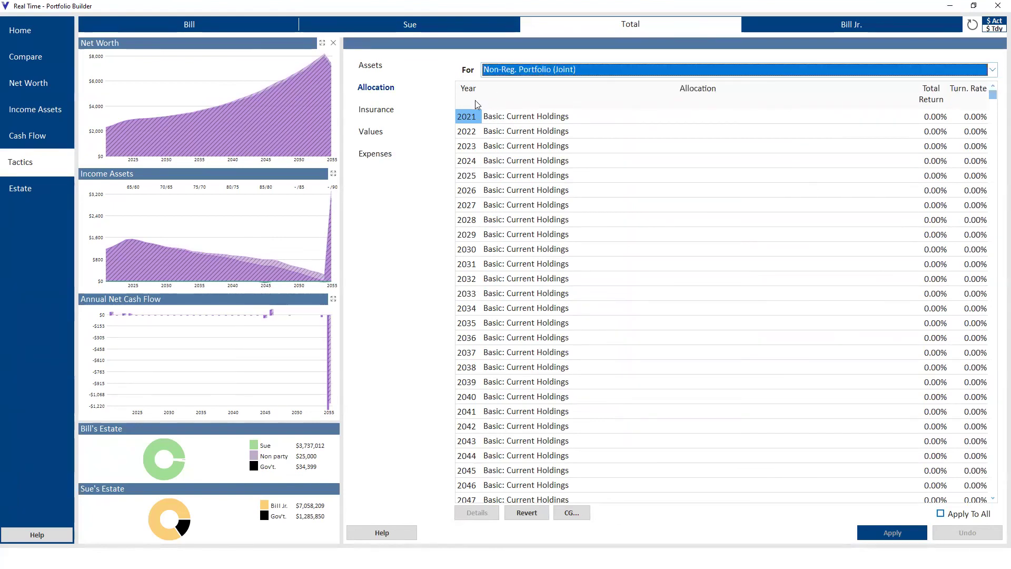
click(212, 26)
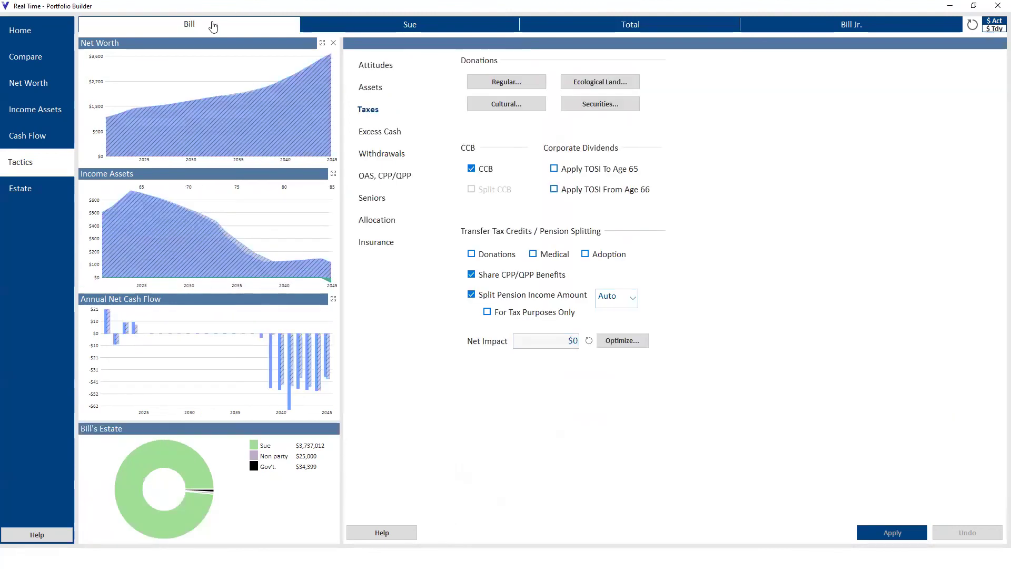
click(377, 221)
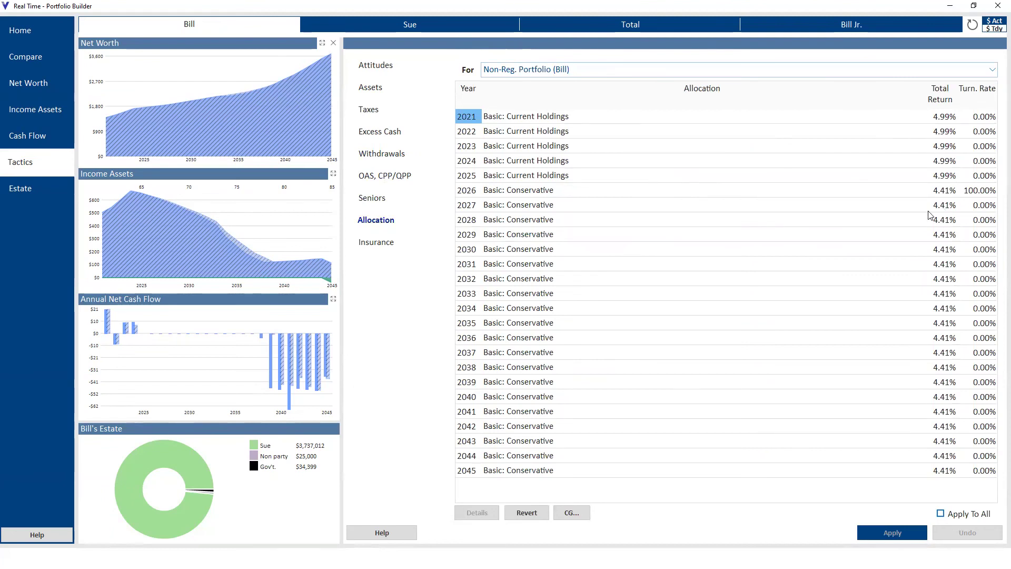
click(602, 194)
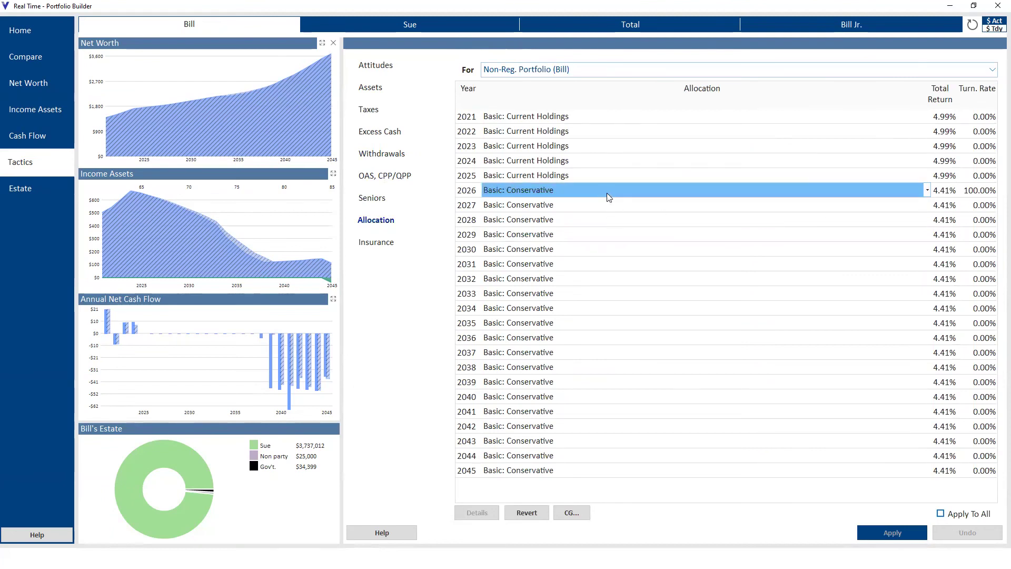
click(607, 193)
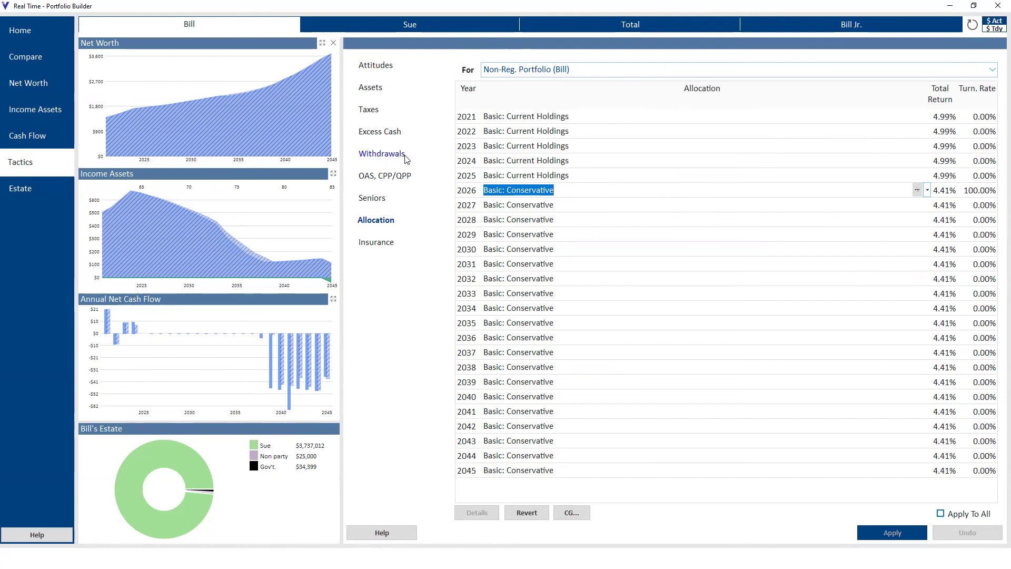
mouse_move(231, 122)
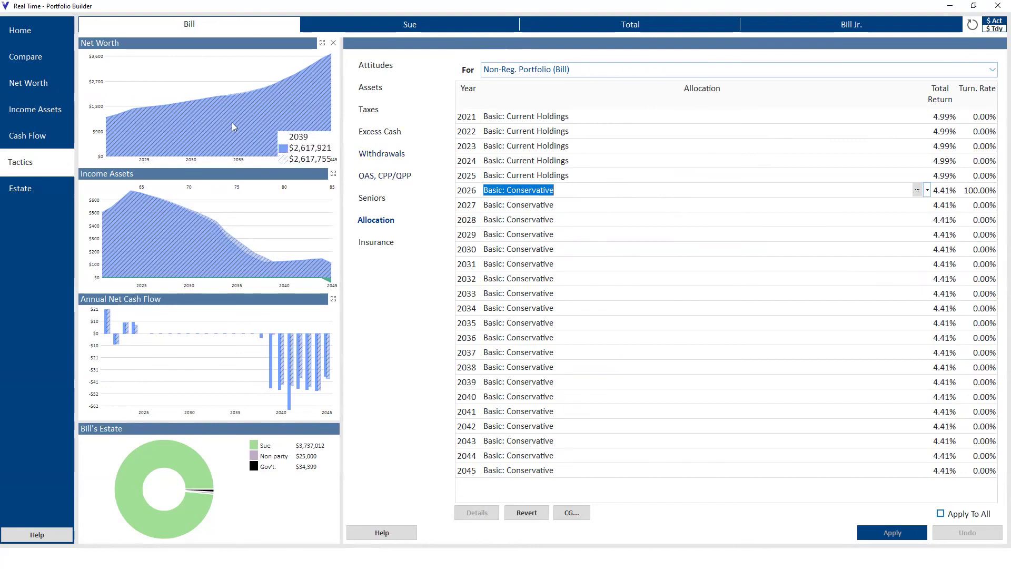
click(26, 58)
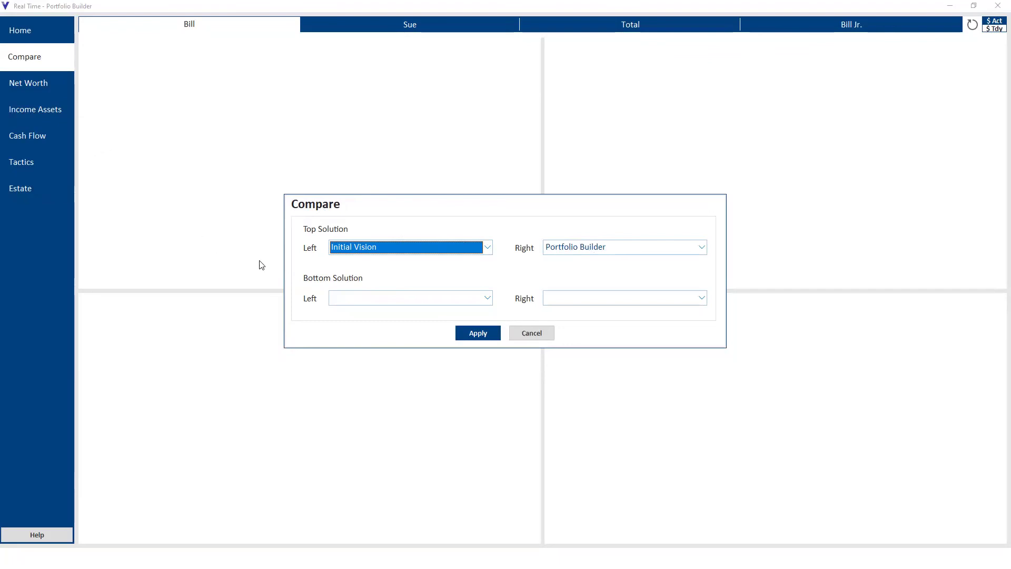
Cancel the Compare dialog without choosing any solutions
click(530, 332)
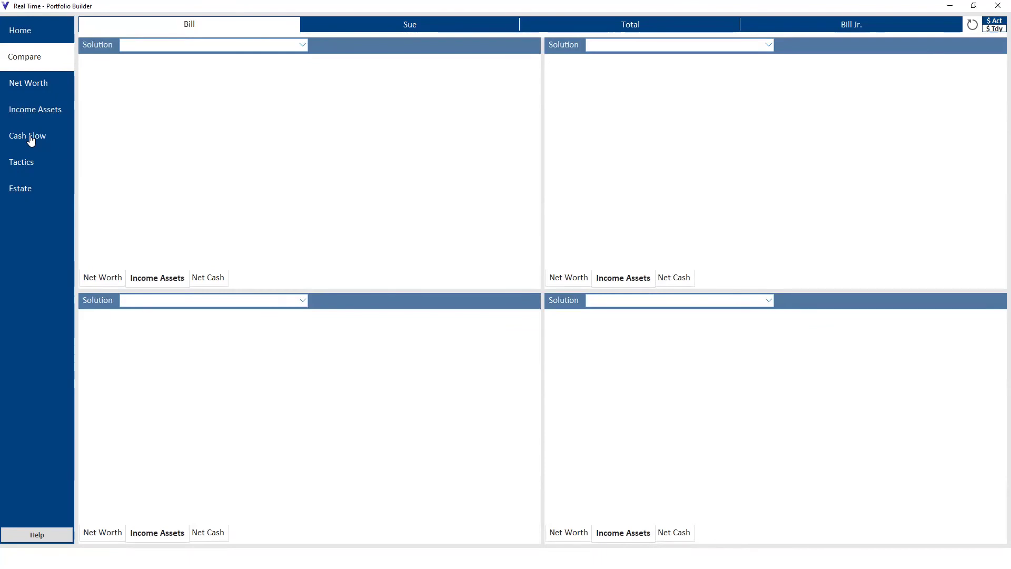
View Bill's cash flow sources and uses donut, then go to Bill's Tactics page
click(31, 140)
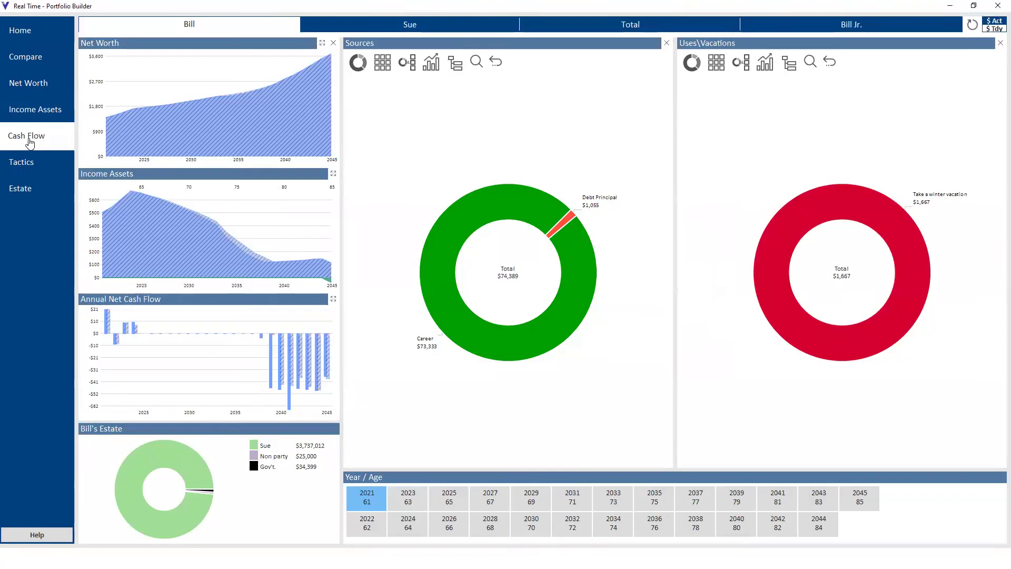
mouse_move(765, 258)
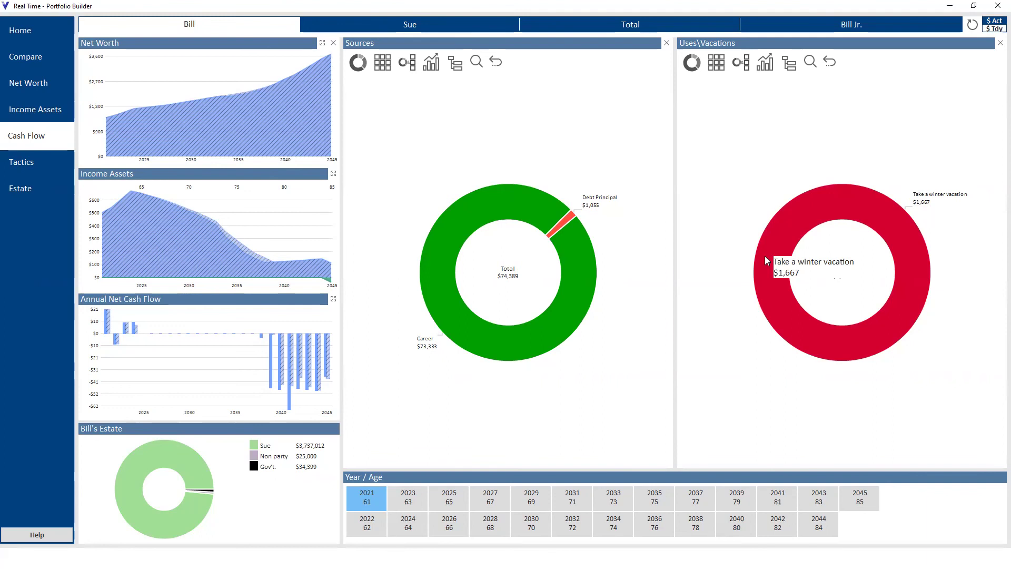
click(26, 170)
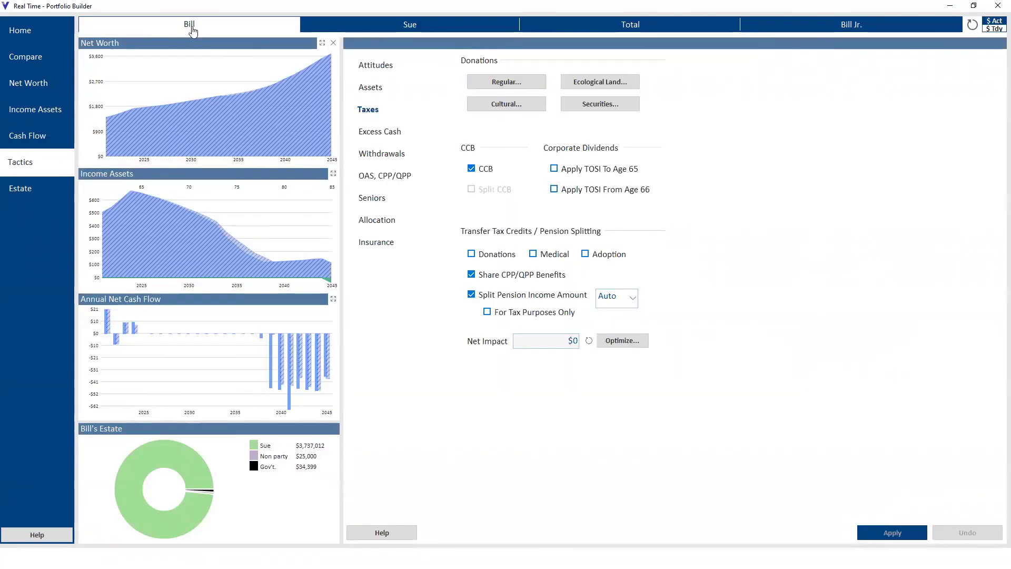
Change Bill's Non-Reg. Portfolio 2026 allocation row to Basic: Balanced and apply it to the plan
click(382, 223)
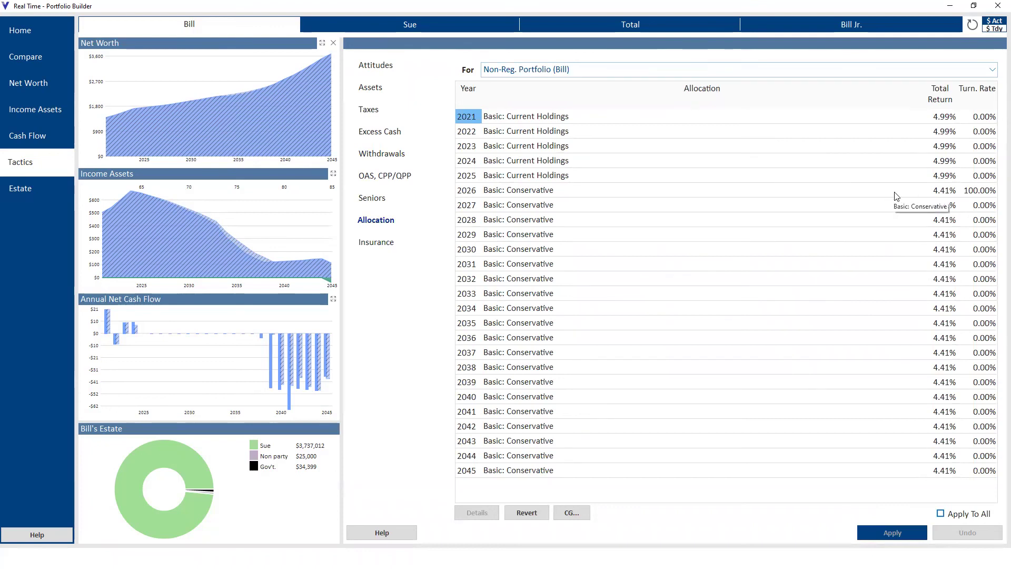
click(865, 194)
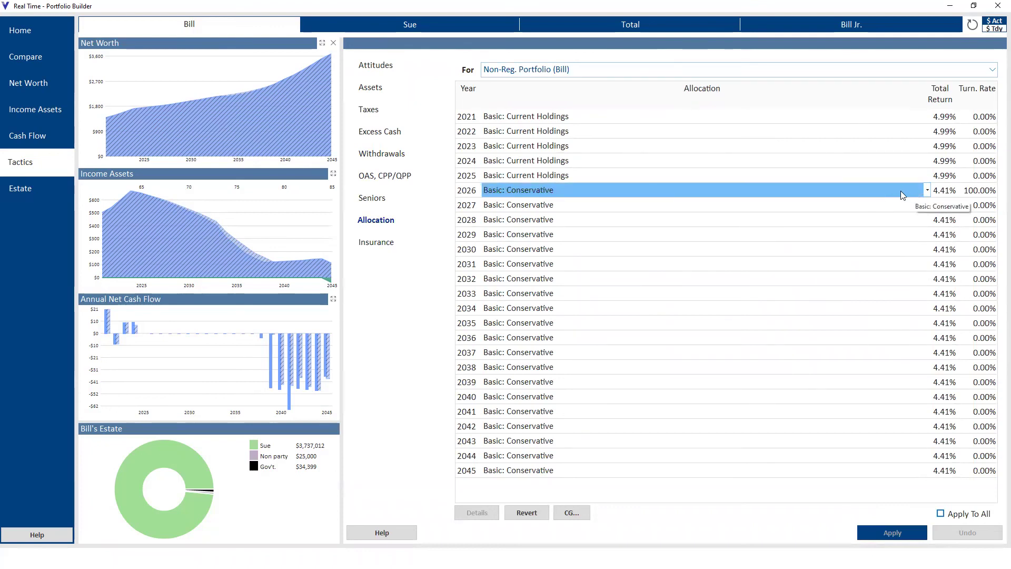
click(918, 196)
click(918, 193)
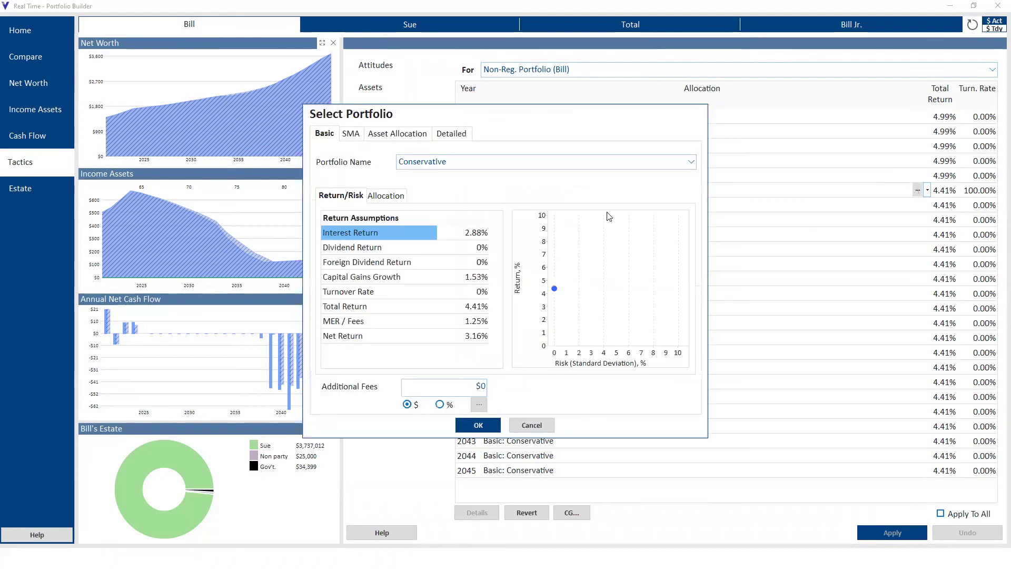
click(692, 163)
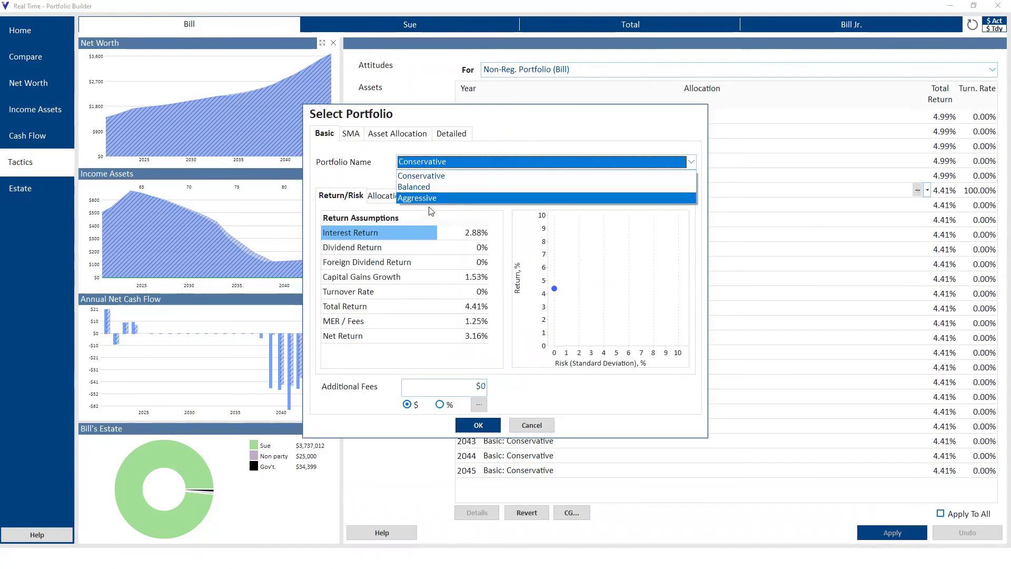
click(428, 187)
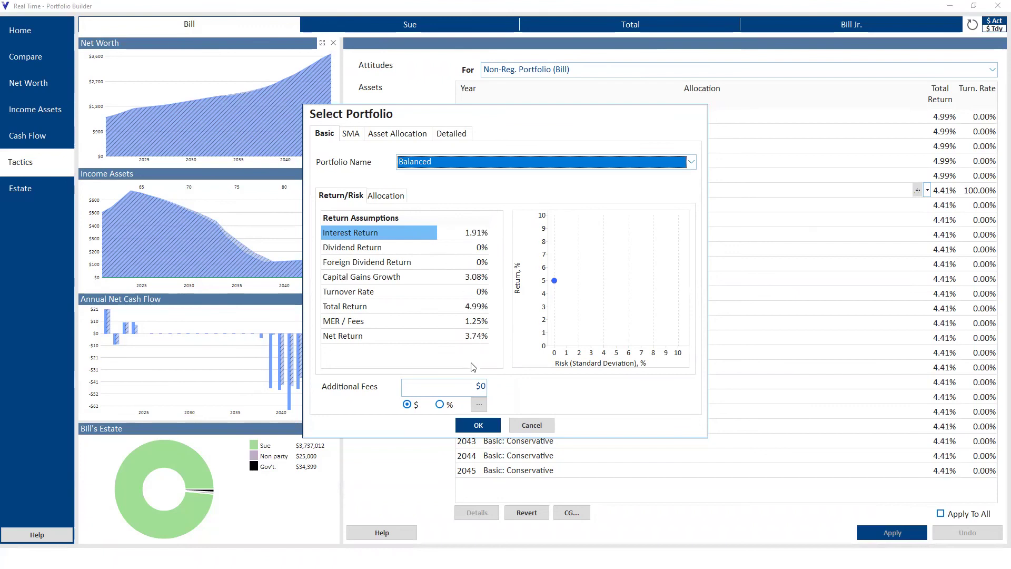
click(477, 426)
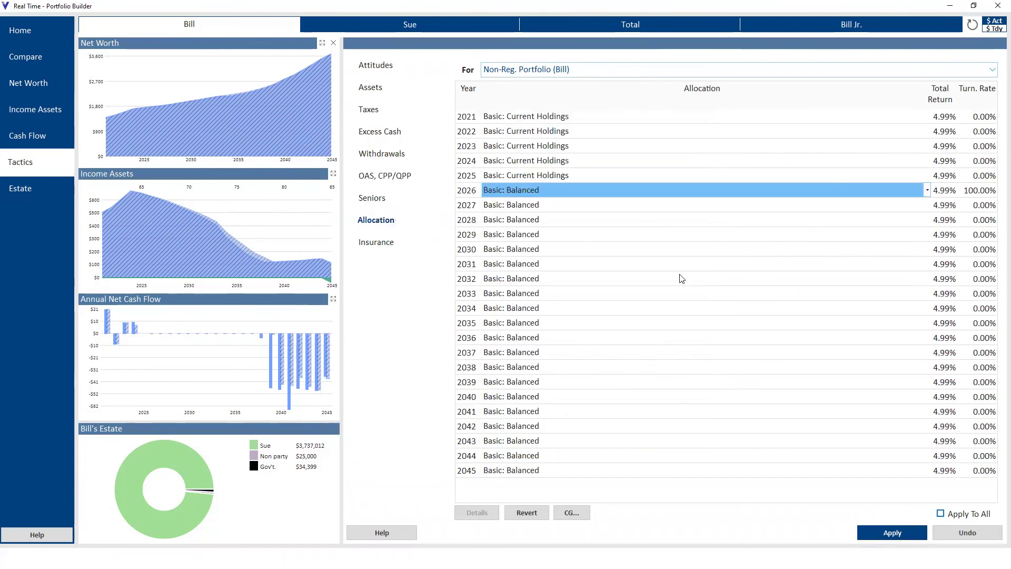
click(890, 534)
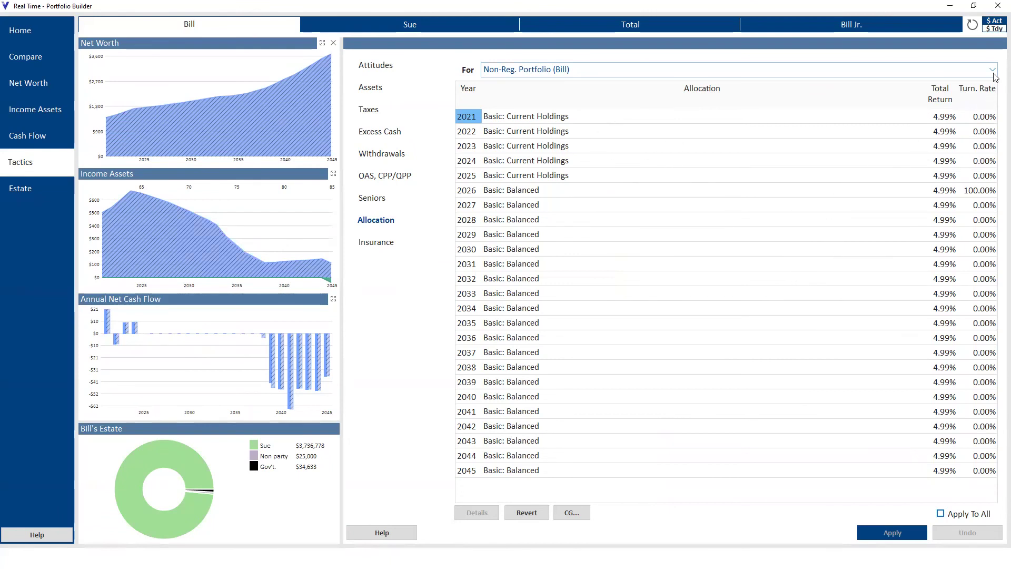
Select TFSA (Bill) in the For dropdown to display its allocation schedule
click(937, 70)
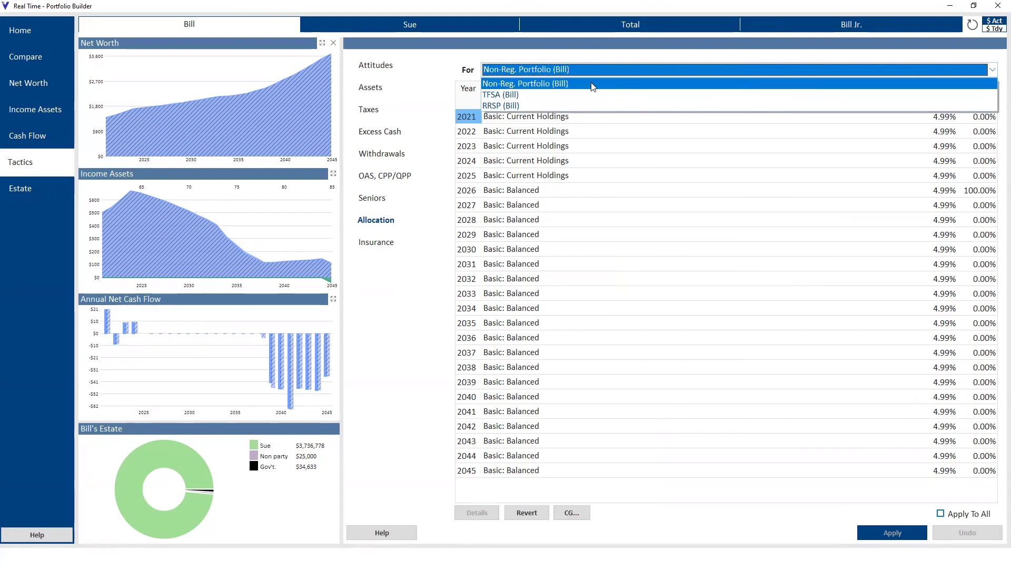
click(506, 94)
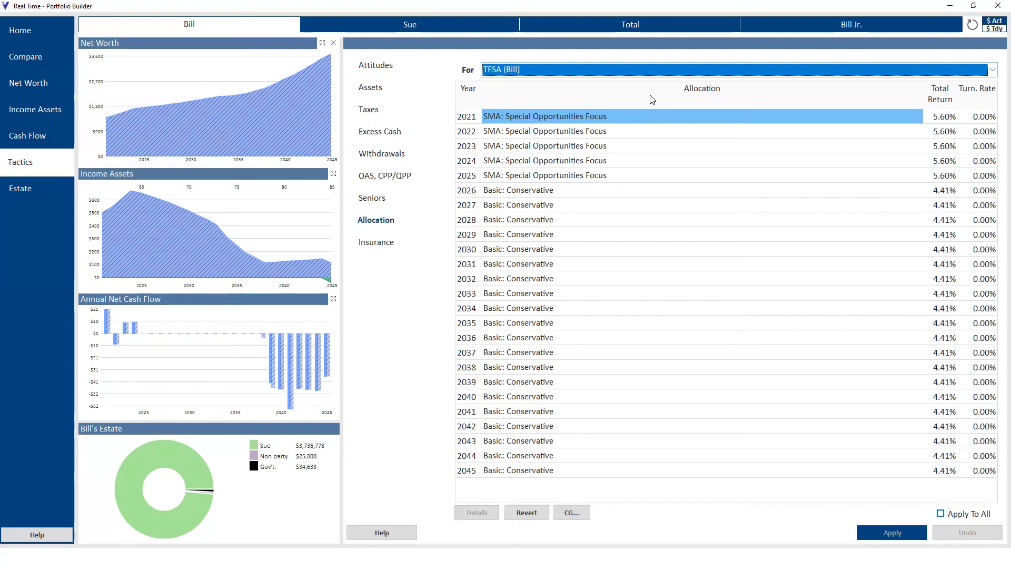
Switch back to Non-Reg. Portfolio (Bill), showing Basic: Balanced at 4.99% from 2026
click(992, 70)
click(561, 83)
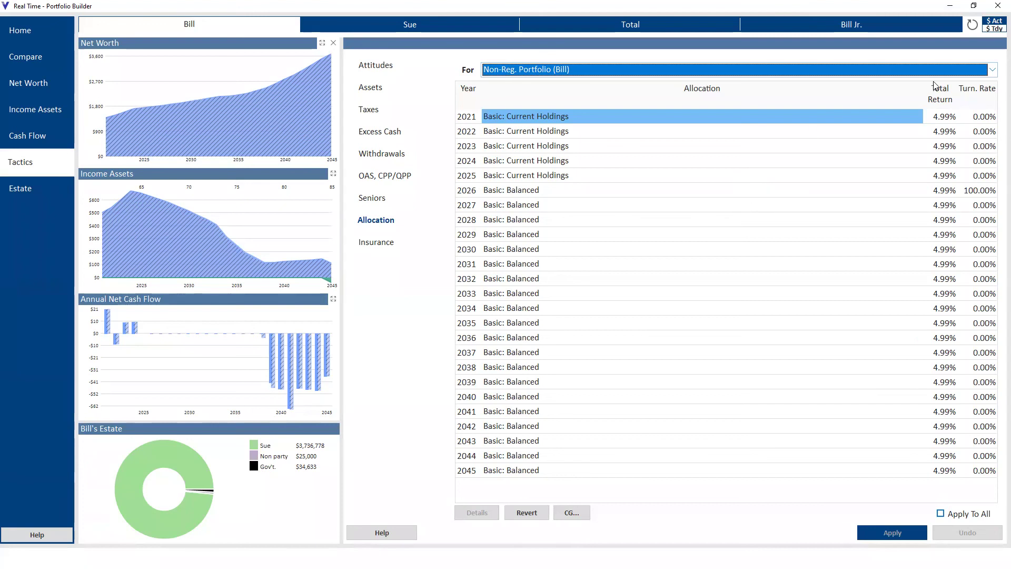
Expand Bill's Cash Flow uses chart to all uses, then close Real Time and view the Entries page
click(33, 137)
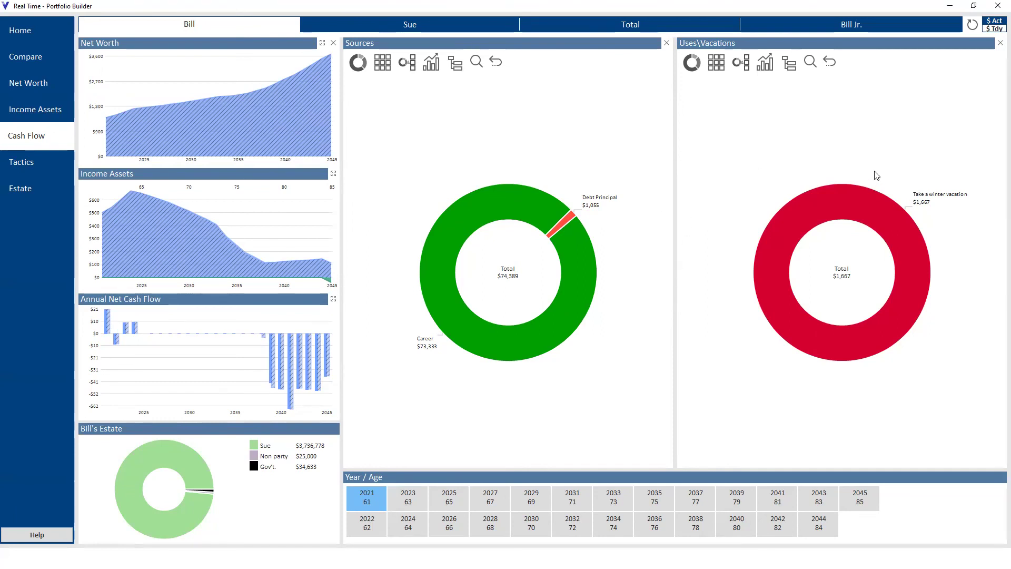
click(830, 63)
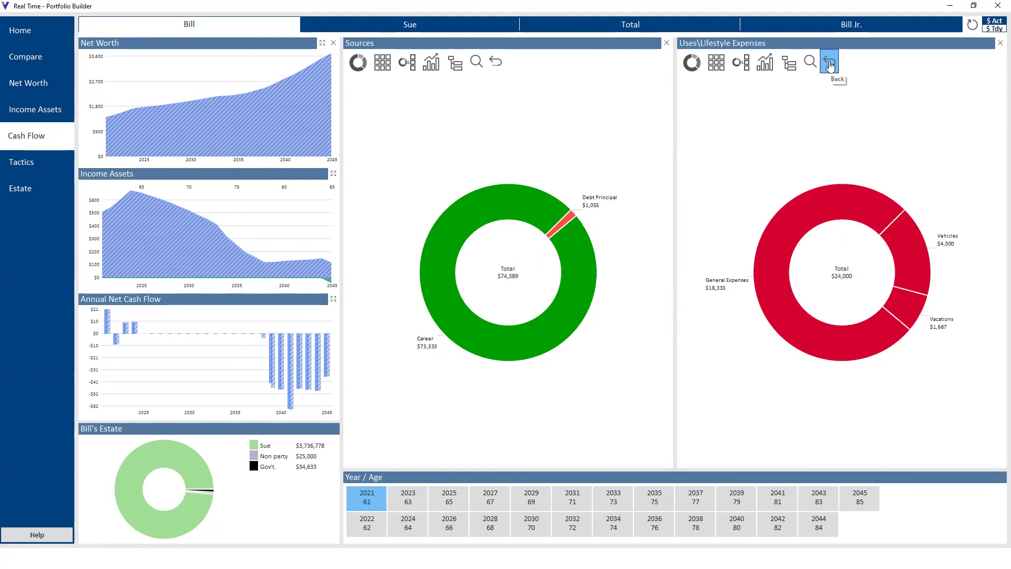
click(830, 63)
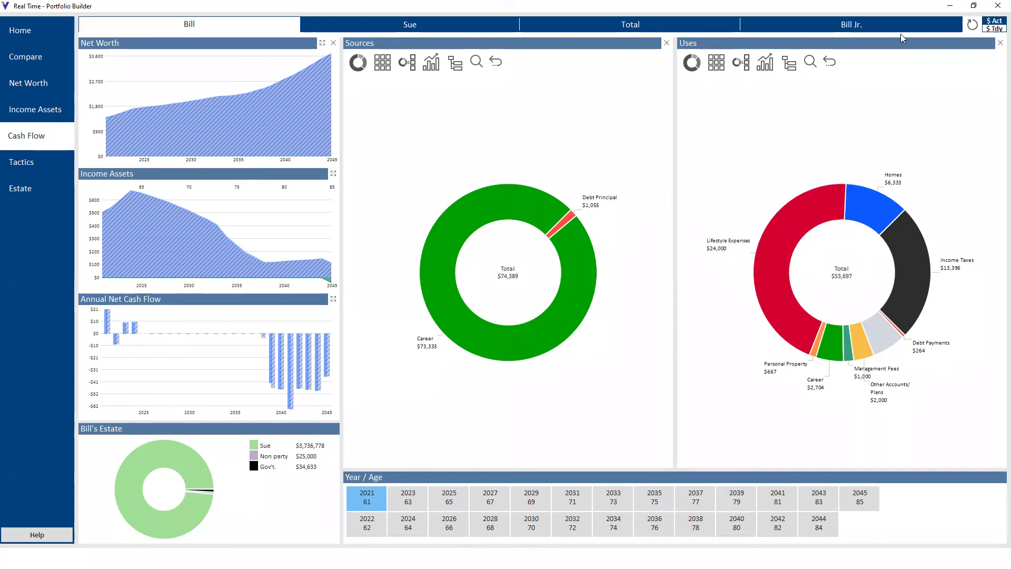
click(997, 7)
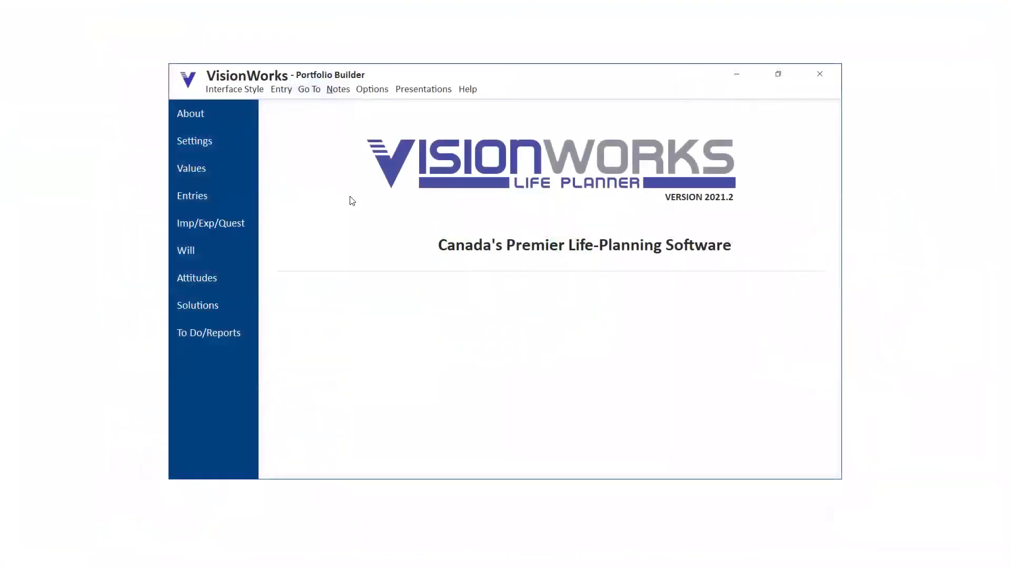
click(197, 196)
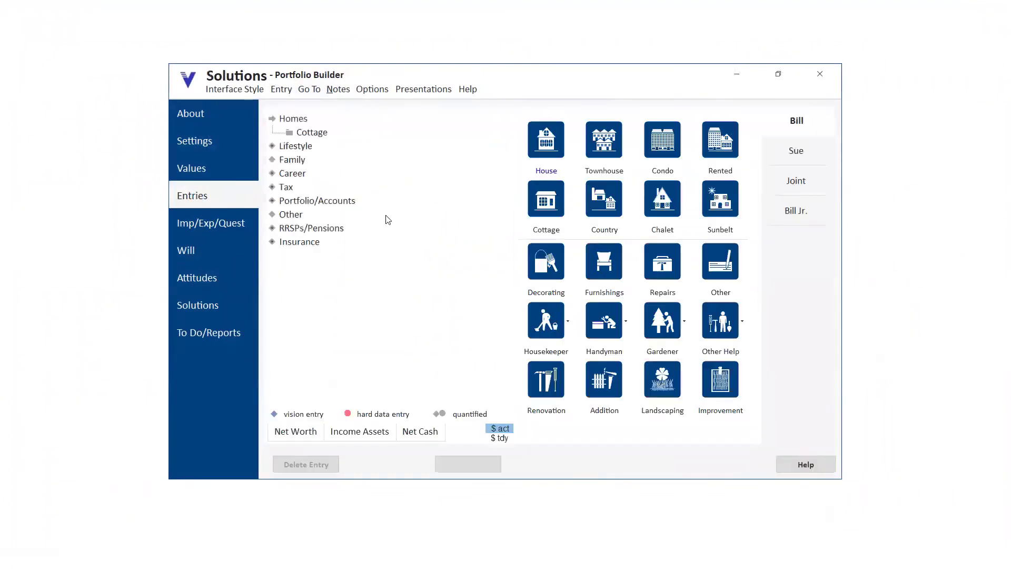